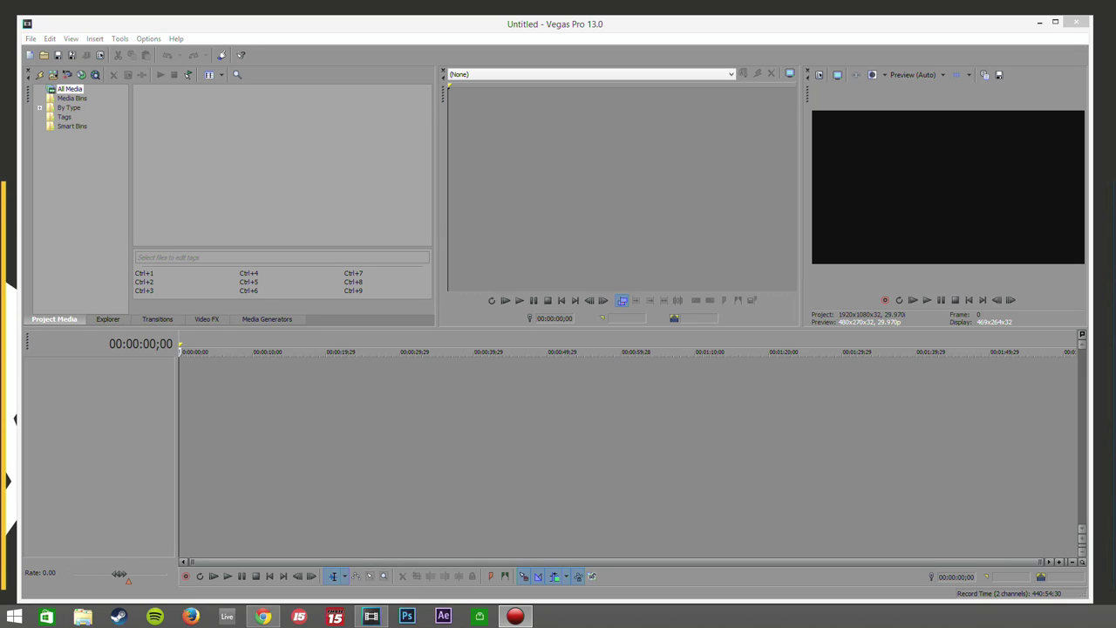
# - Open the New Project dialog and check its HD 1080-60i template, 1920x1080, 29.970 fps
pyautogui.click(107, 180)
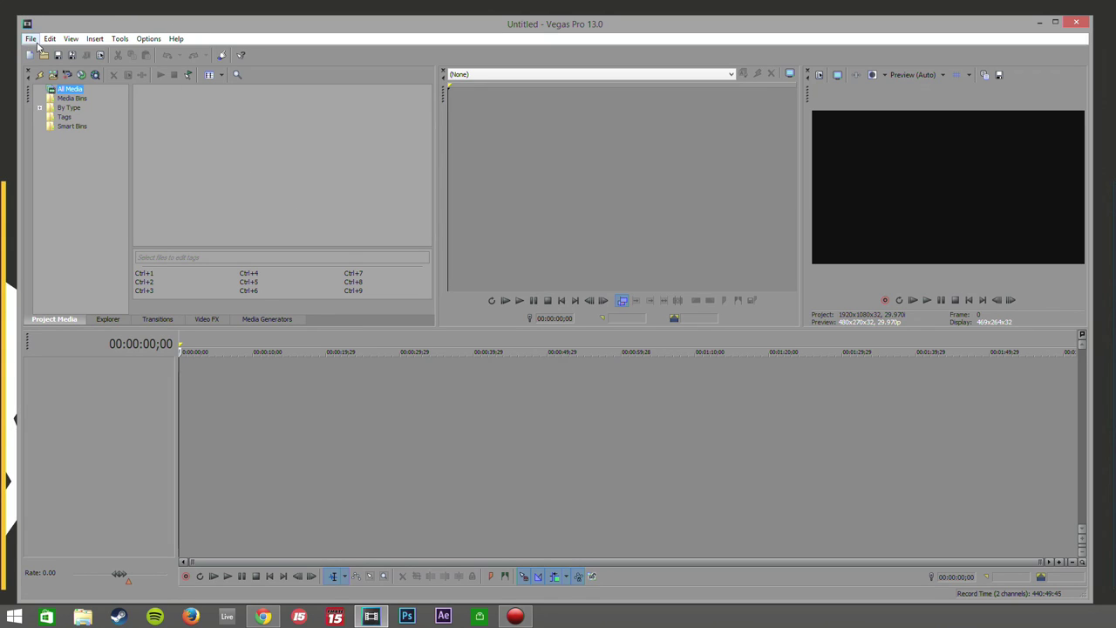
pyautogui.click(31, 38)
pyautogui.click(31, 38)
pyautogui.click(31, 39)
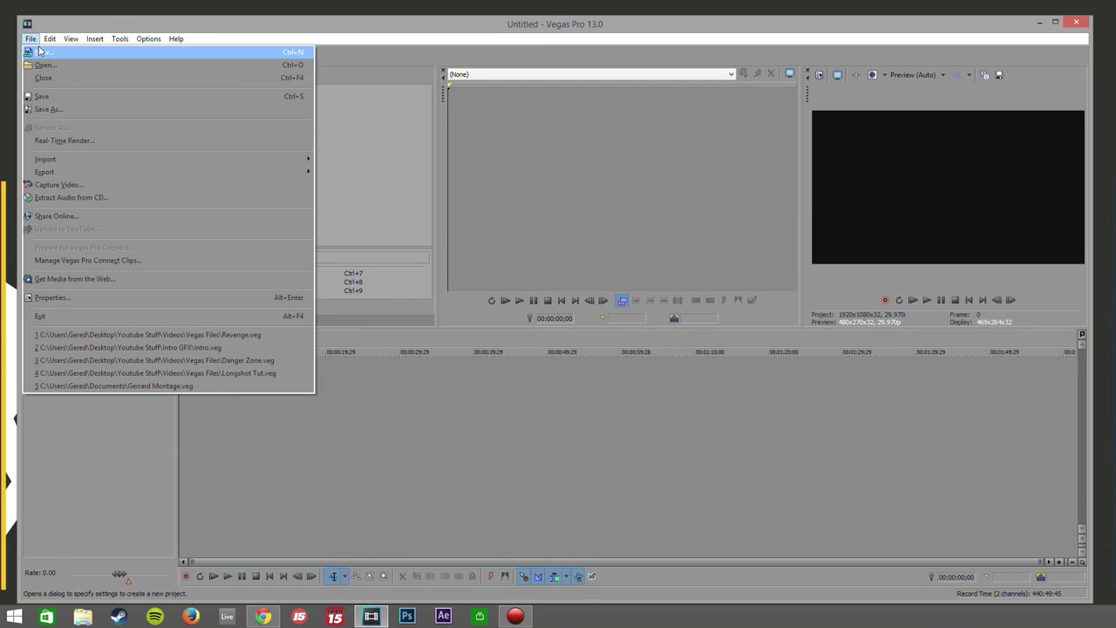
pyautogui.click(104, 56)
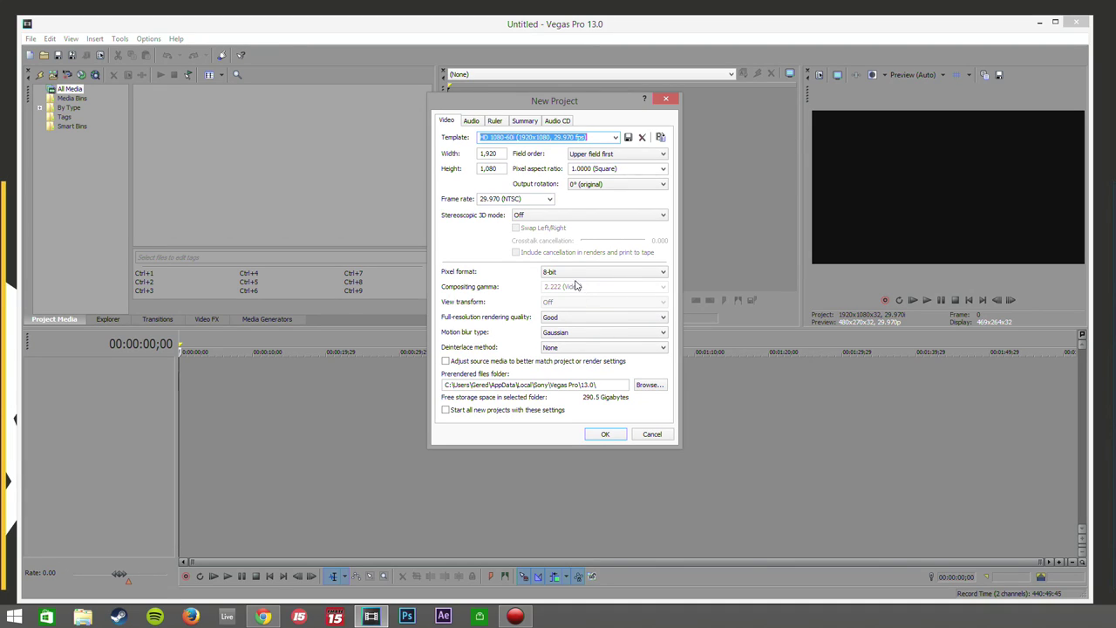
pyautogui.click(618, 207)
pyautogui.moveTo(503, 166); pyautogui.dragTo(471, 159)
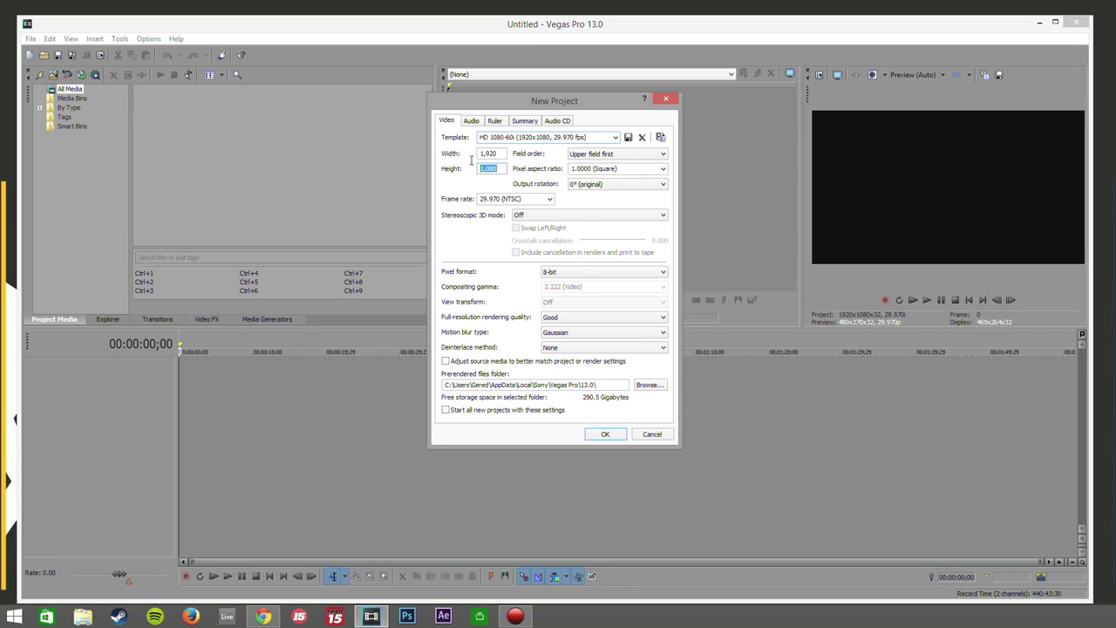
pyautogui.click(506, 198)
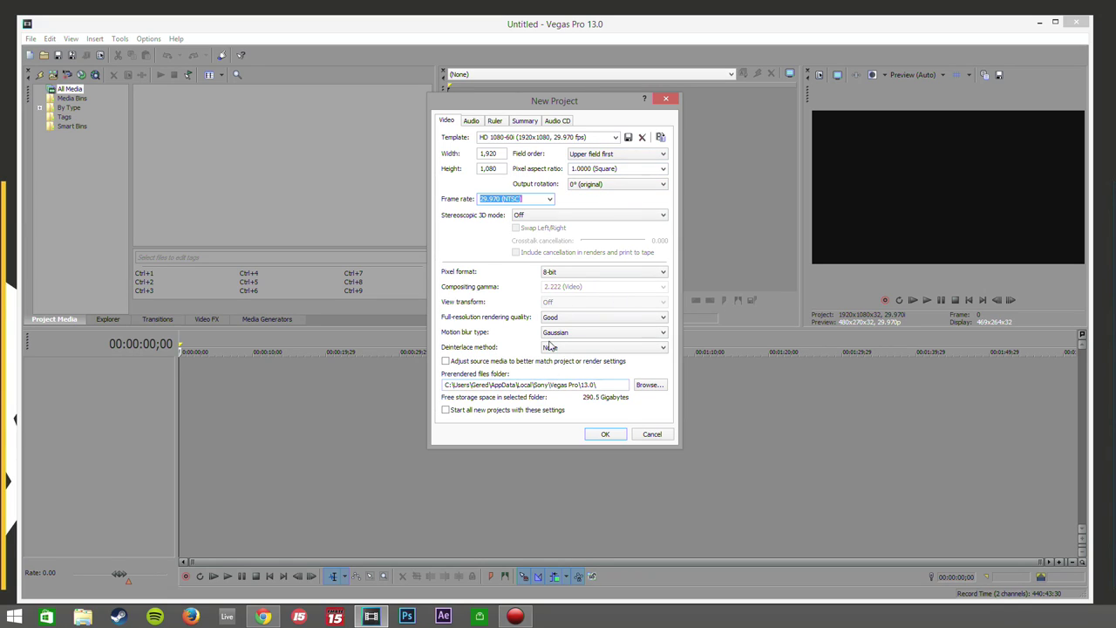
# - Set the project frame rate to 59.940 (Double NTSC)
pyautogui.click(488, 153)
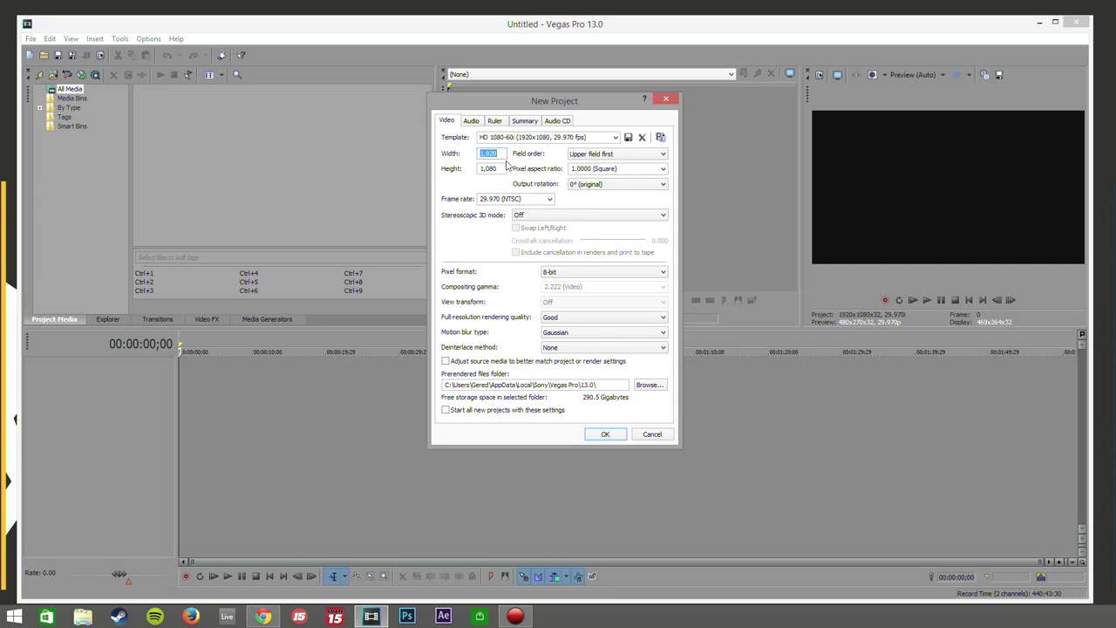
pyautogui.click(499, 169)
pyautogui.click(547, 199)
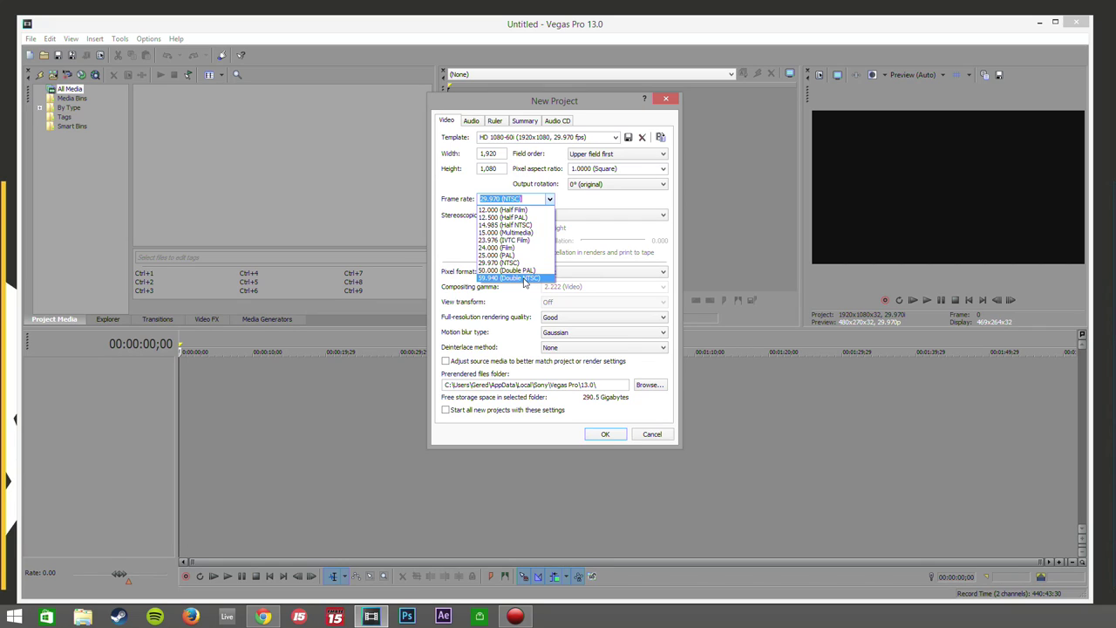
pyautogui.click(517, 278)
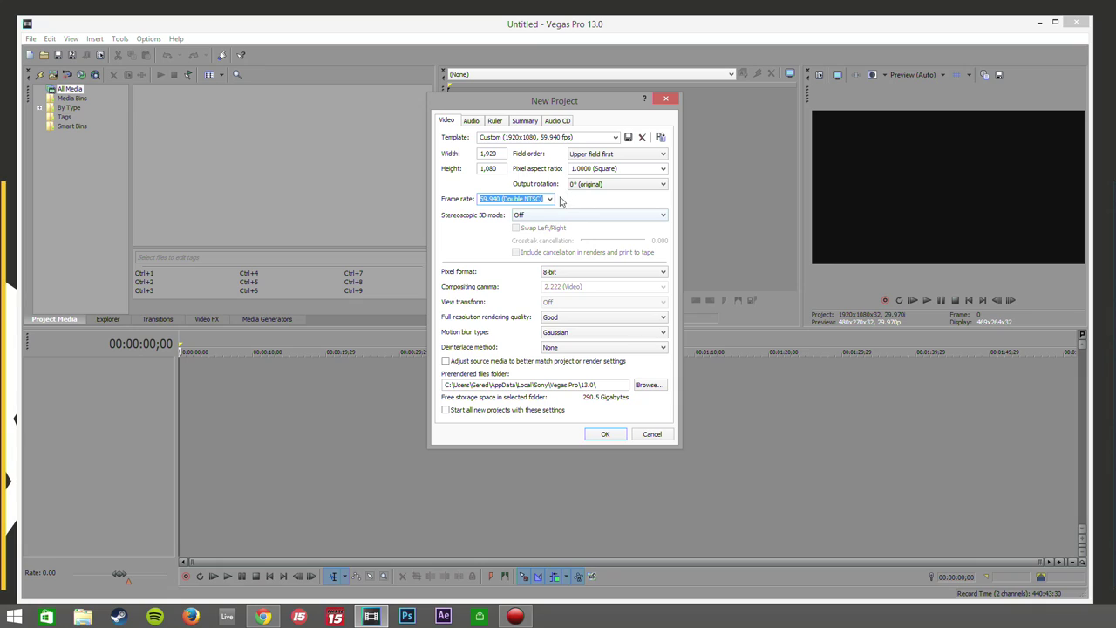
# - Keep the 1920x1080 size and set field order to None (progressive scan)
pyautogui.click(500, 154)
pyautogui.doubleClick(500, 154)
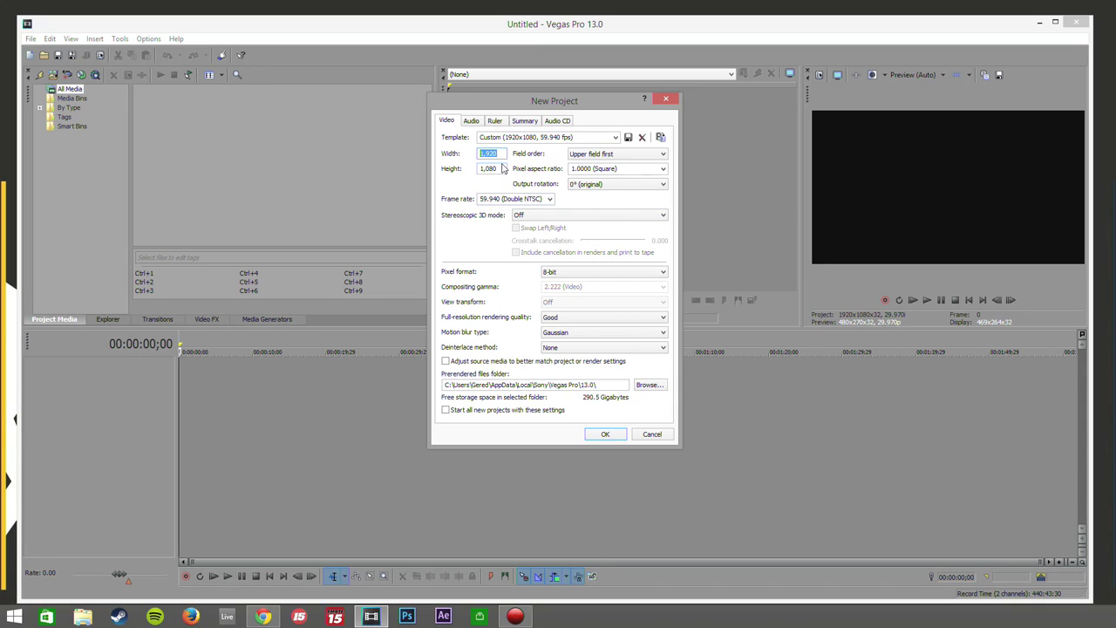
pyautogui.press('Tab')
pyautogui.click(500, 169)
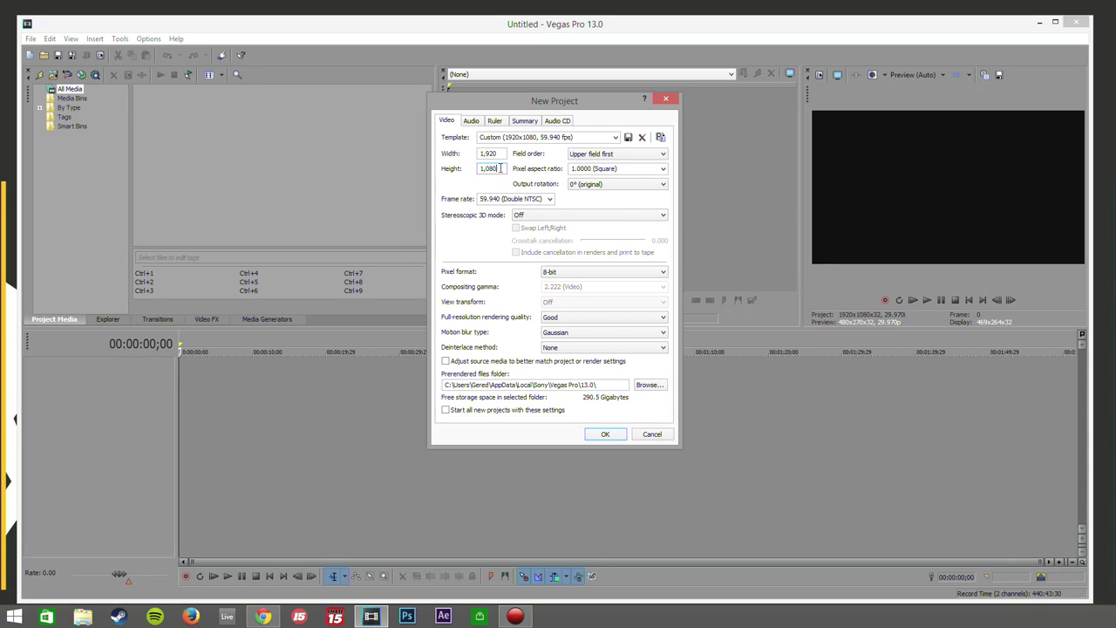
pyautogui.click(576, 155)
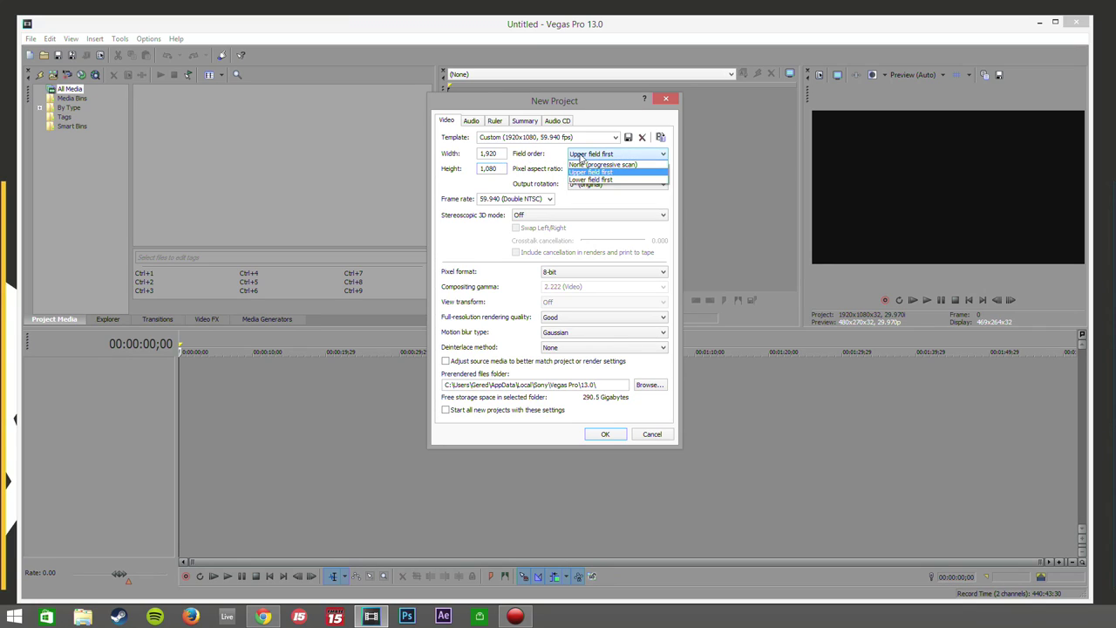
pyautogui.click(614, 164)
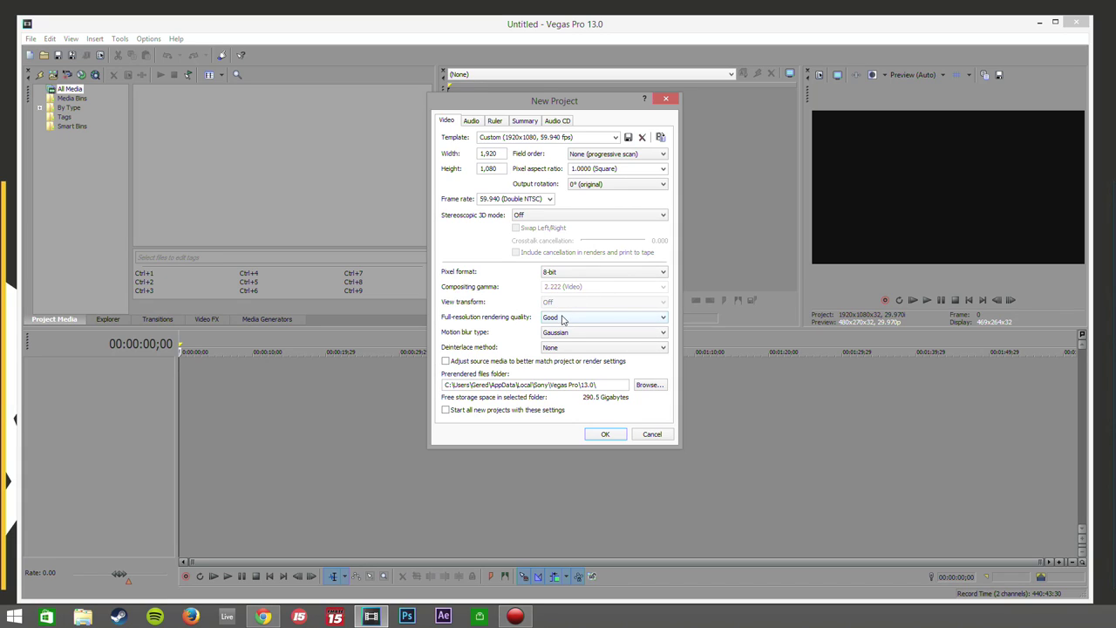
pyautogui.click(562, 320)
# - Set rendering quality to Best, keeping Gaussian motion blur and no deinterlacing
pyautogui.click(558, 350)
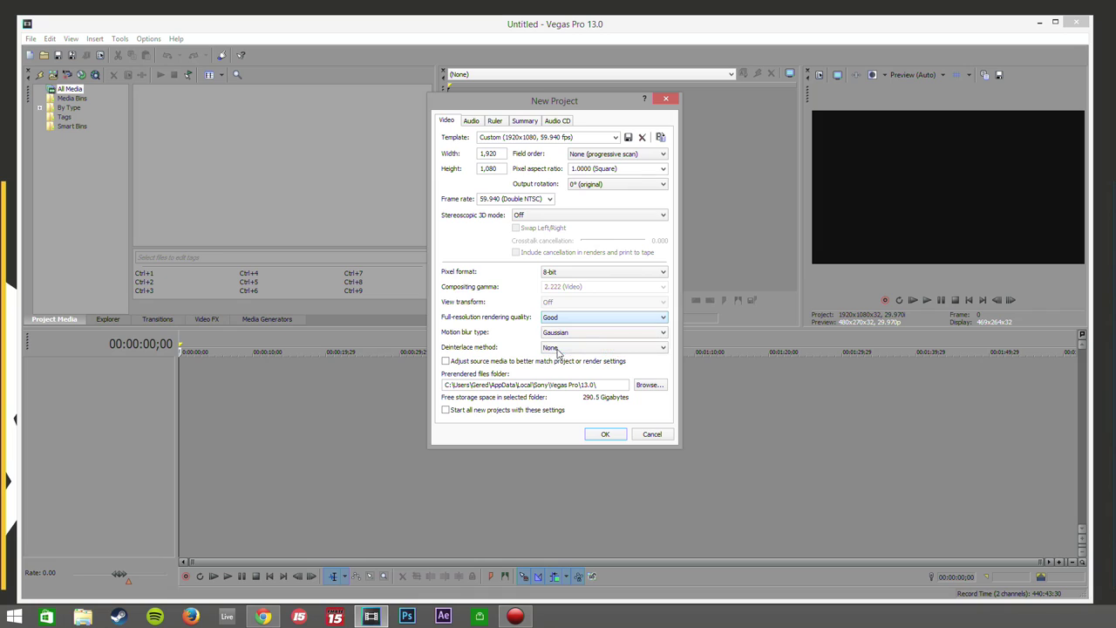
pyautogui.click(558, 333)
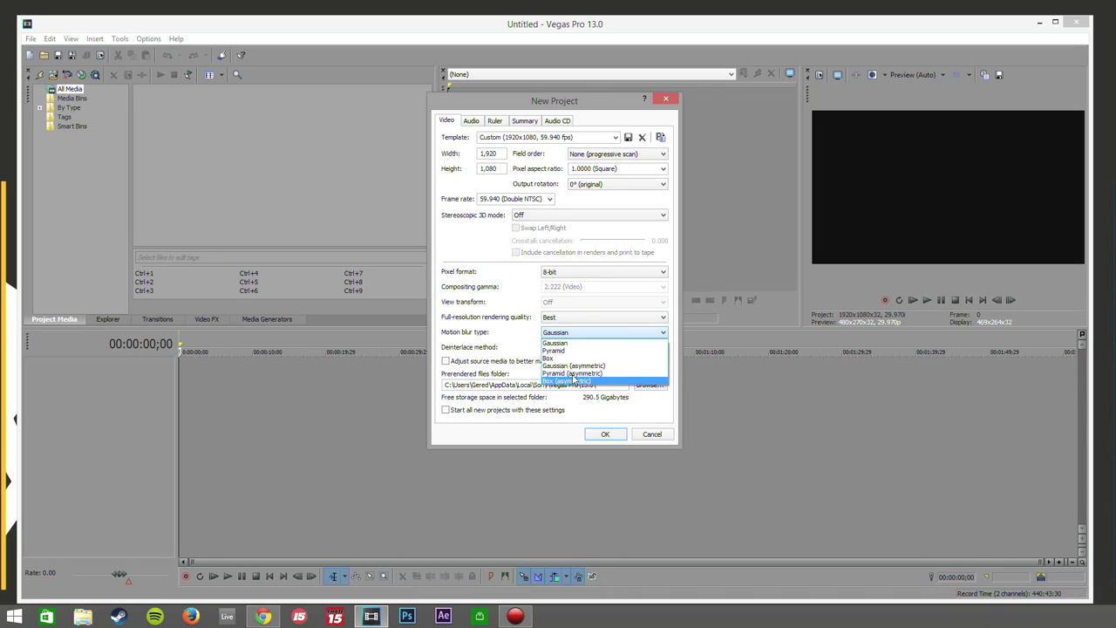
pyautogui.click(567, 341)
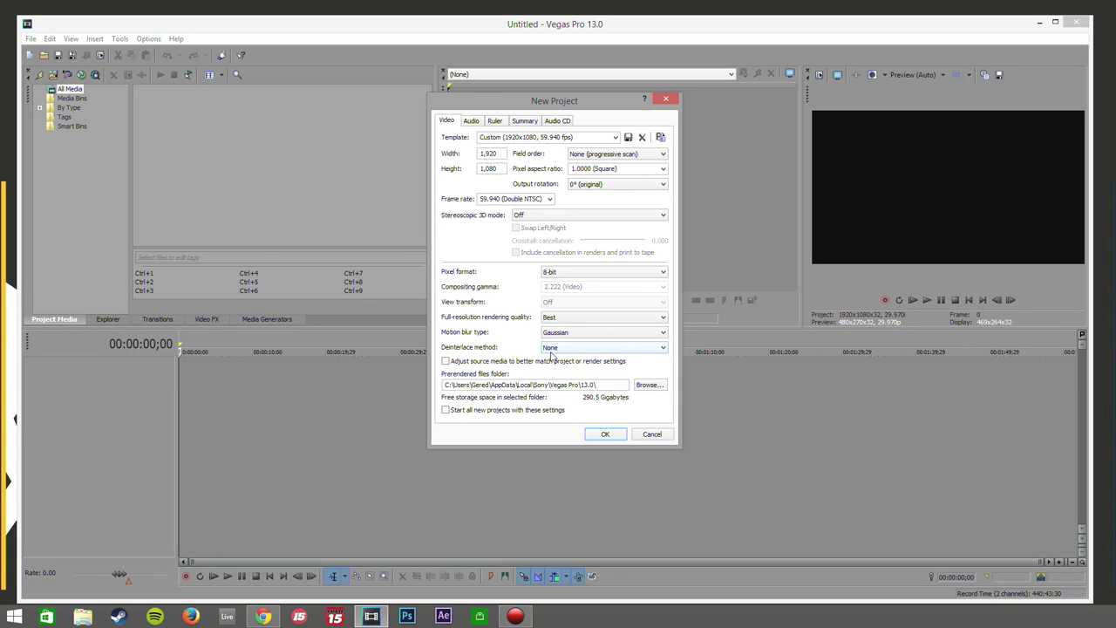
pyautogui.click(555, 347)
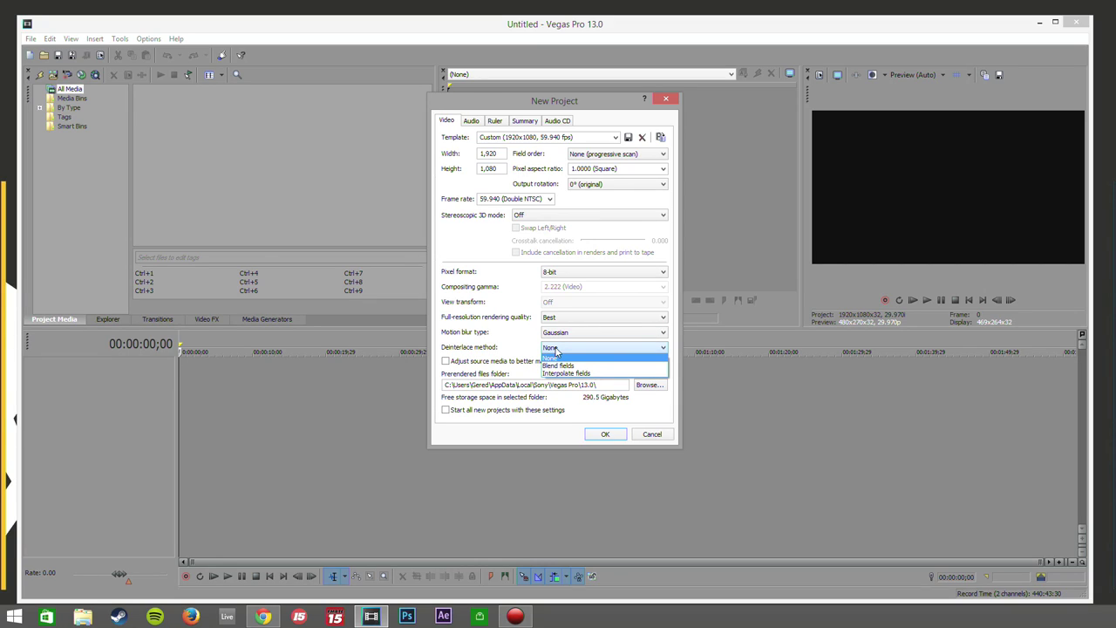
pyautogui.click(564, 358)
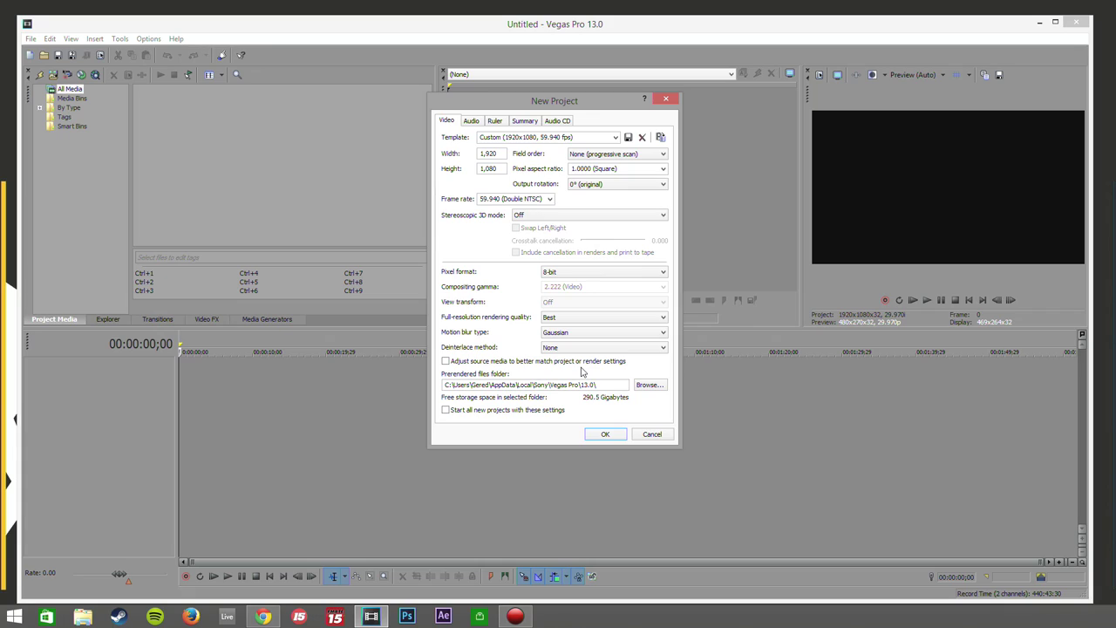
# - Enable adjusting source media to match project settings and make these the new-project default
pyautogui.click(445, 361)
pyautogui.click(587, 138)
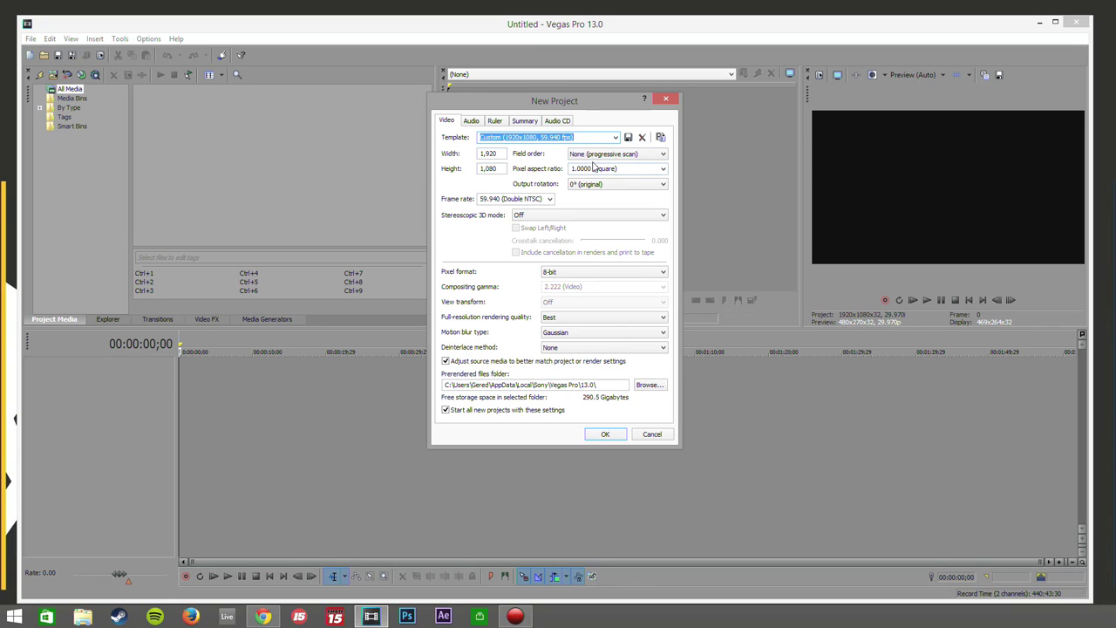
pyautogui.click(472, 122)
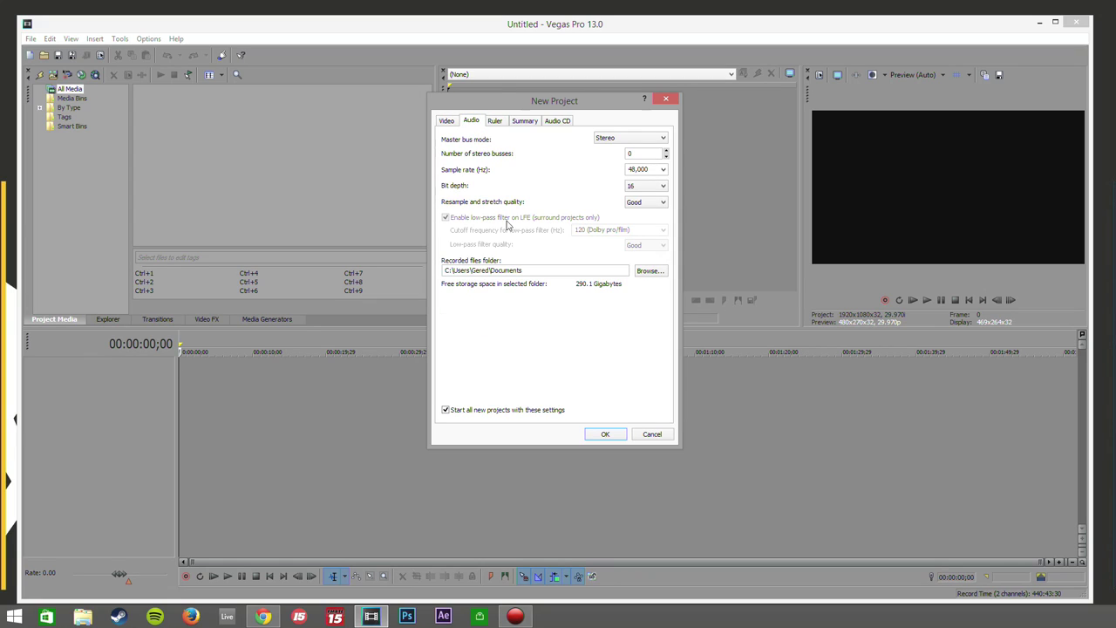
# - Keep audio at 48,000 Hz sample rate, 16-bit depth and Good resample quality
pyautogui.click(662, 170)
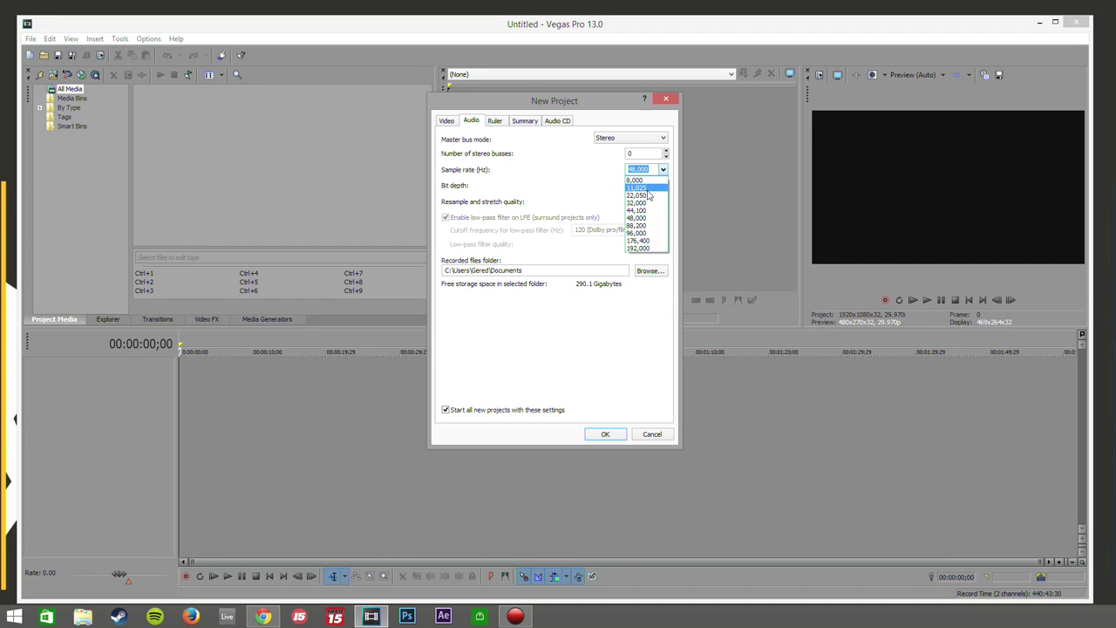
pyautogui.click(642, 218)
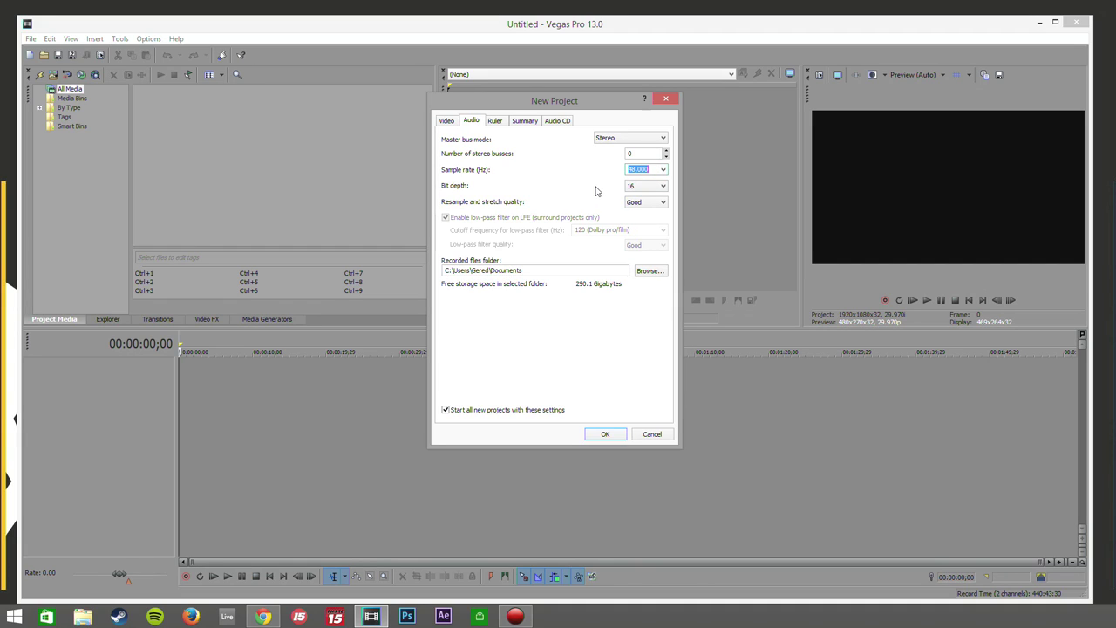
pyautogui.click(635, 185)
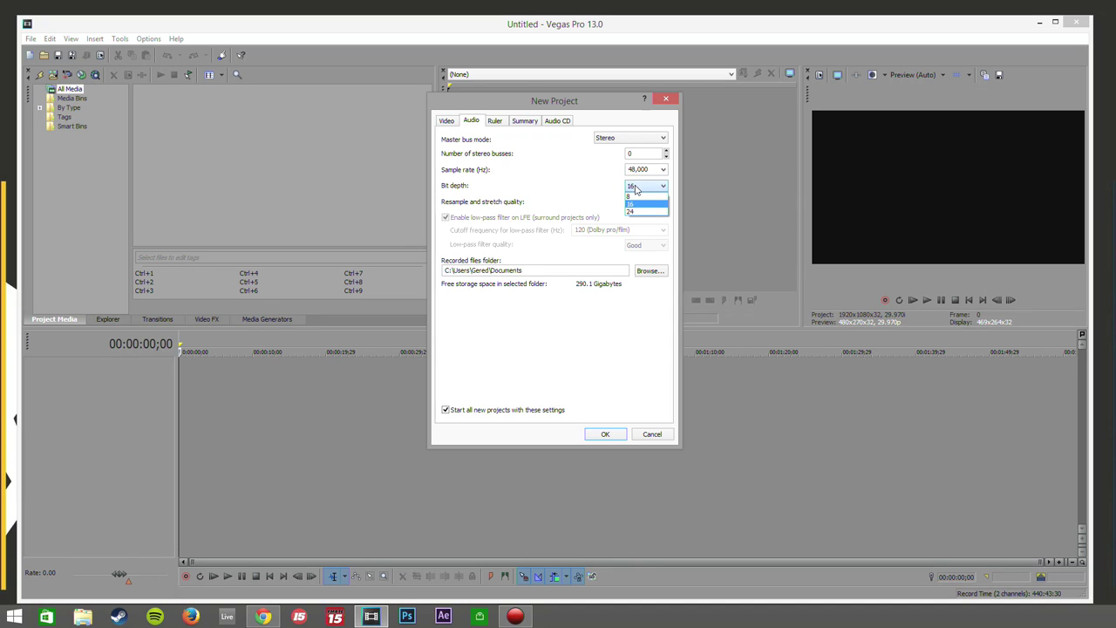
pyautogui.click(641, 188)
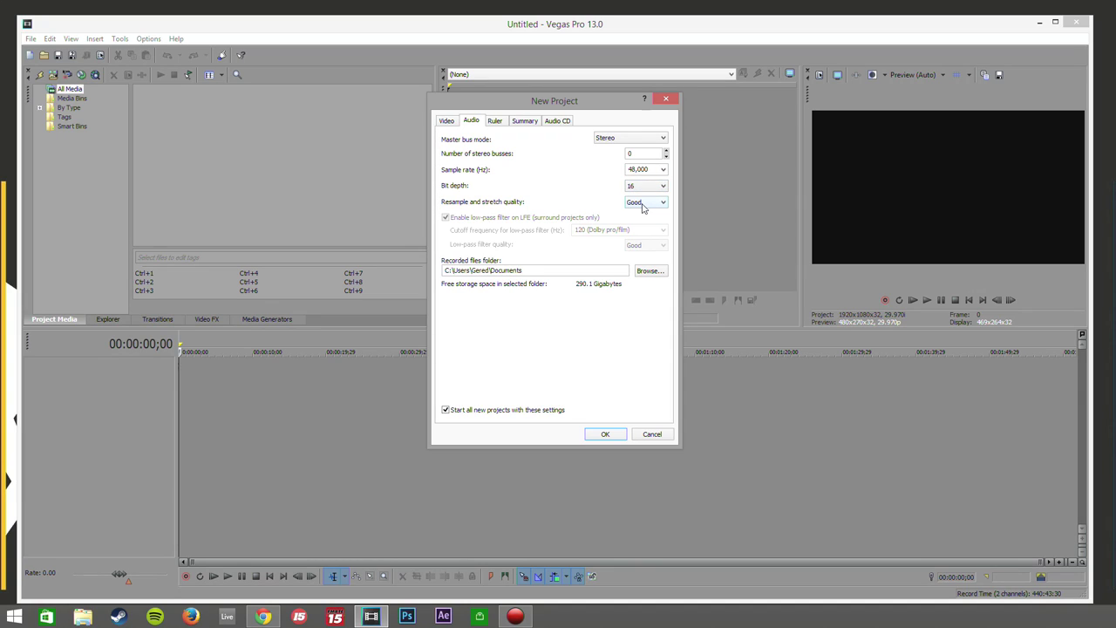
pyautogui.click(642, 206)
pyautogui.click(636, 218)
# - Look through the Ruler, Summary and Audio CD tabs, then return to Video
pyautogui.click(494, 121)
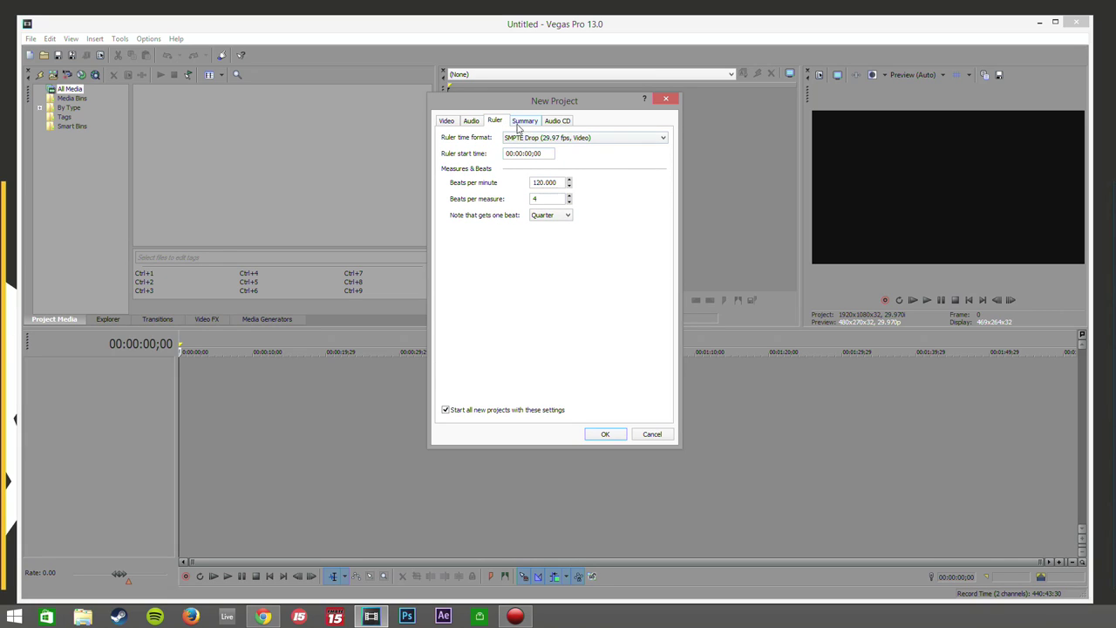
pyautogui.click(524, 122)
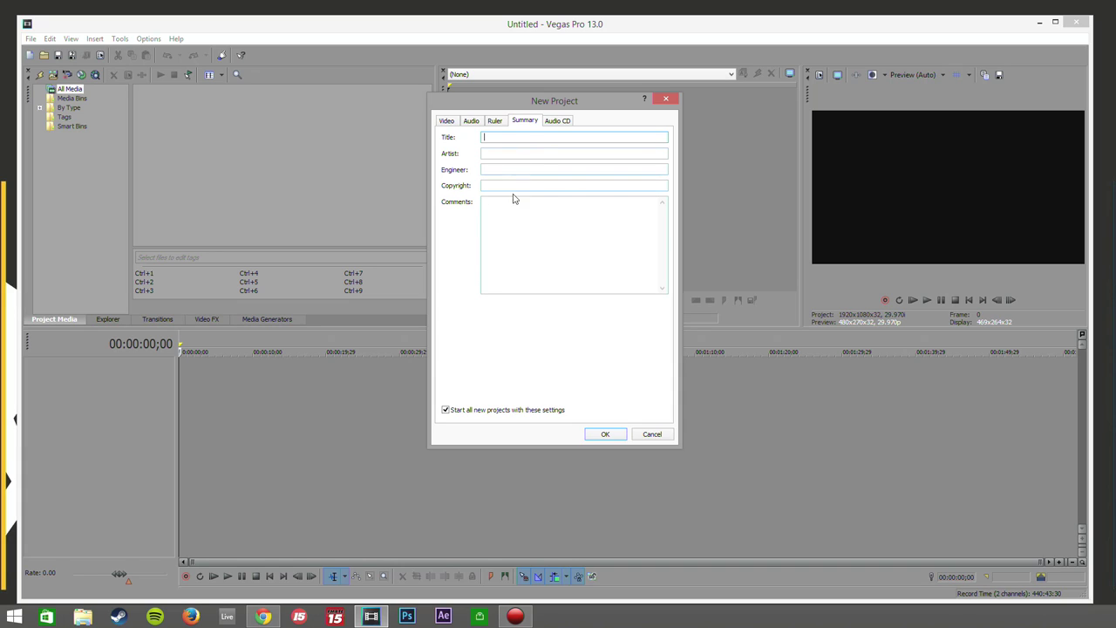
pyautogui.click(555, 123)
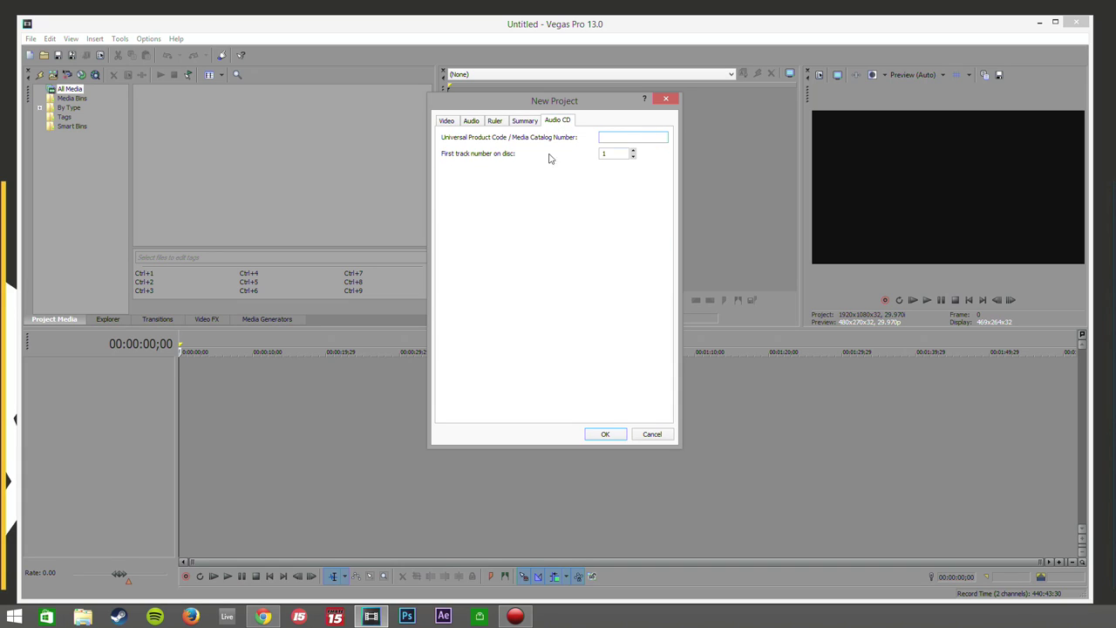
pyautogui.click(445, 120)
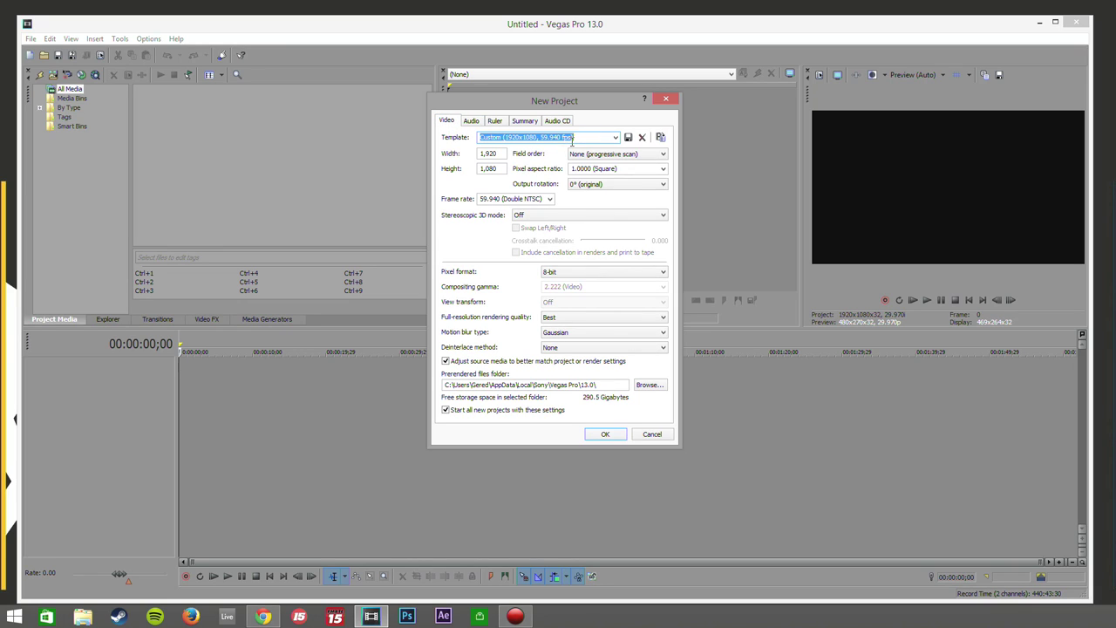
# - Choose the saved Youtube template (1920x1080, 59.940 fps)
pyautogui.write('Youtube')
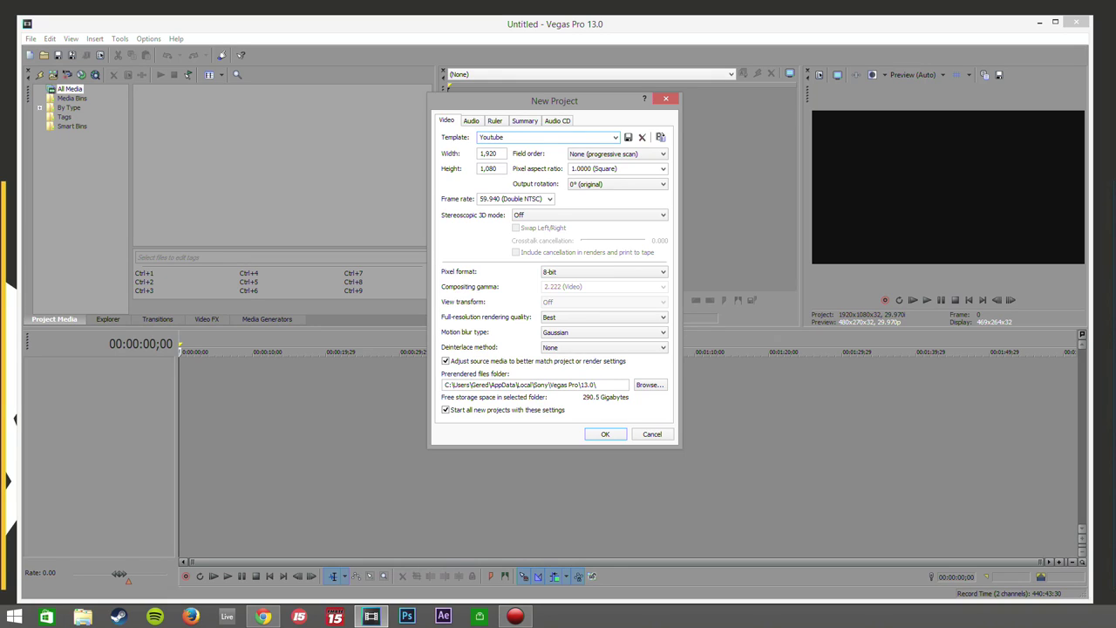
pyautogui.click(628, 136)
pyautogui.click(615, 137)
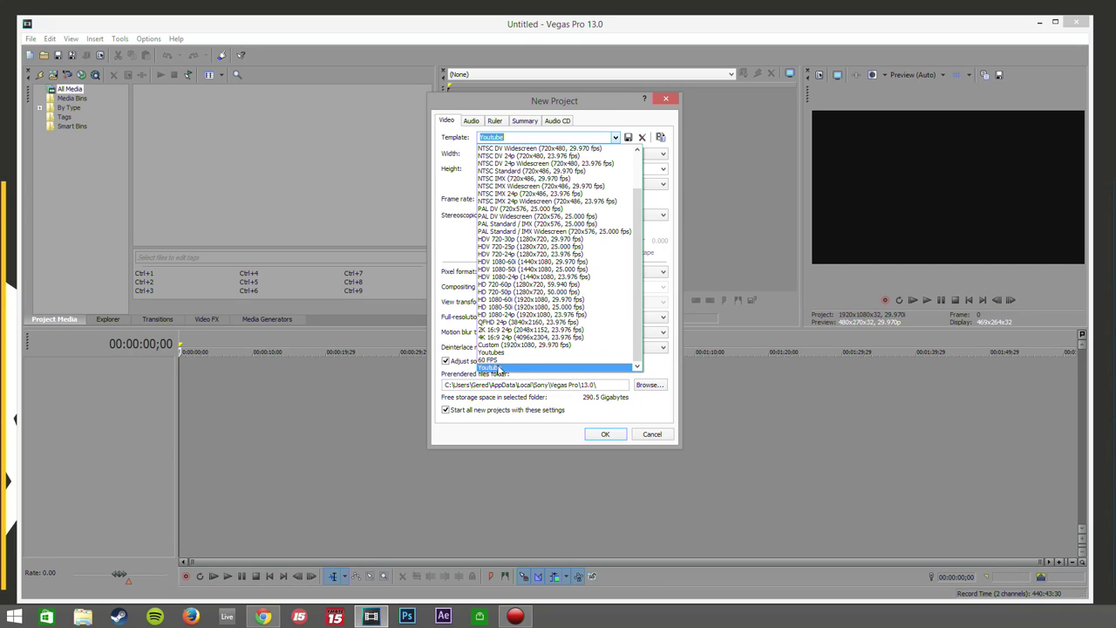
pyautogui.click(502, 368)
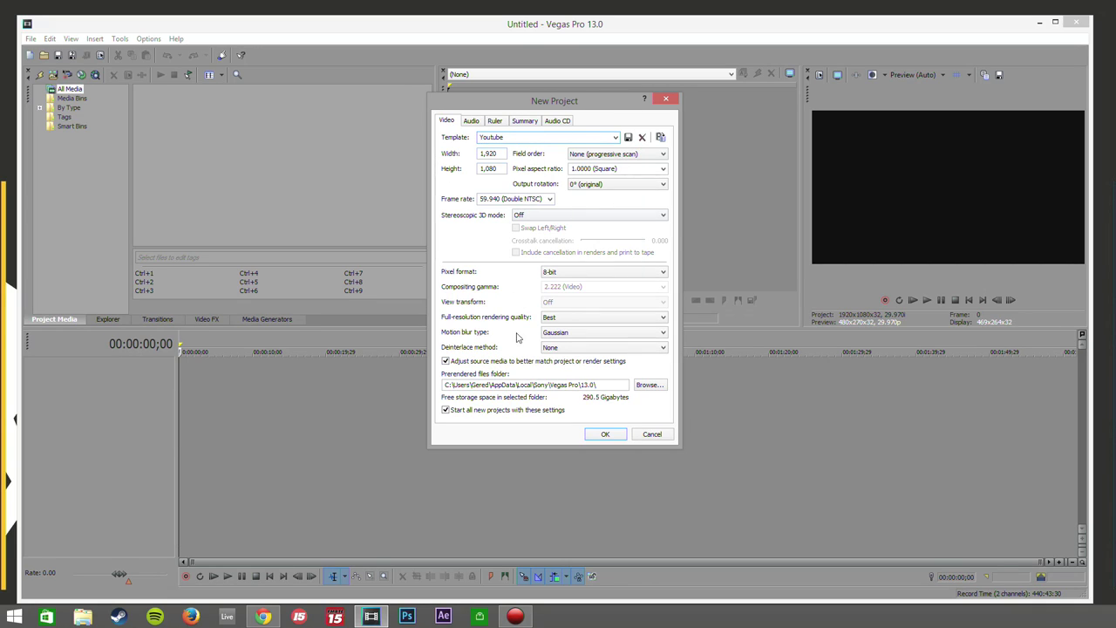
# - Apply the new 1920x1080 59.940p project settings
pyautogui.click(605, 435)
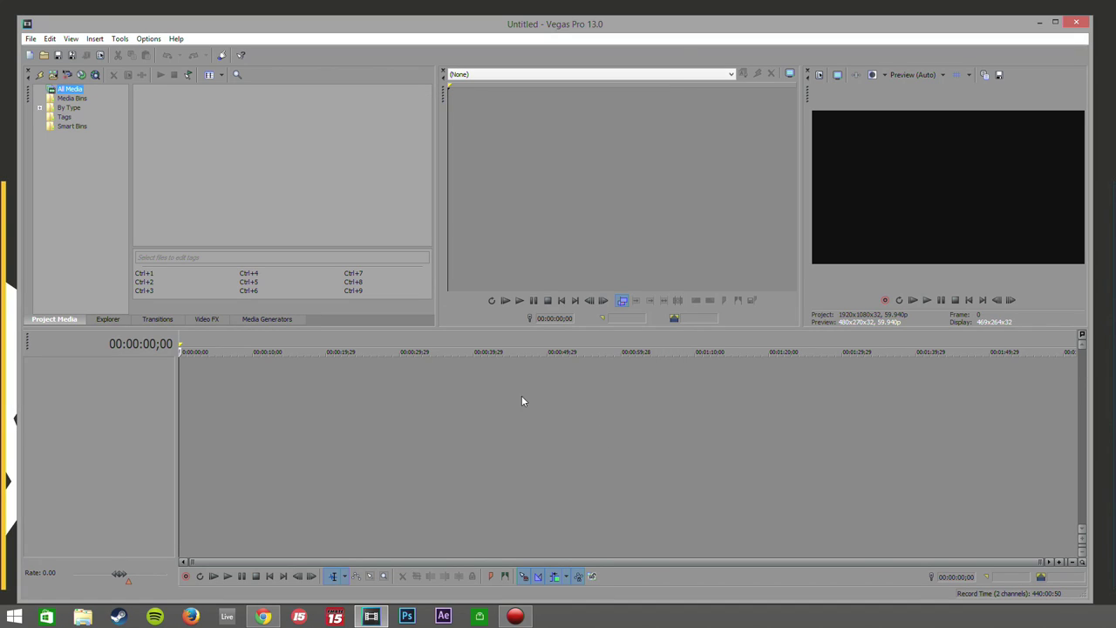
pyautogui.click(619, 464)
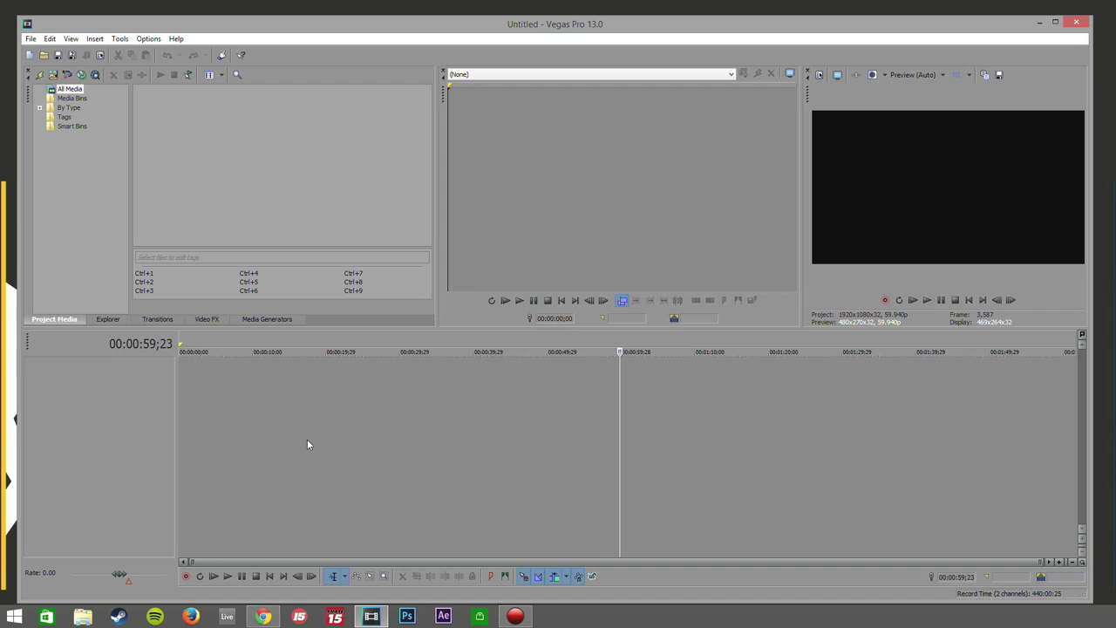
pyautogui.click(223, 576)
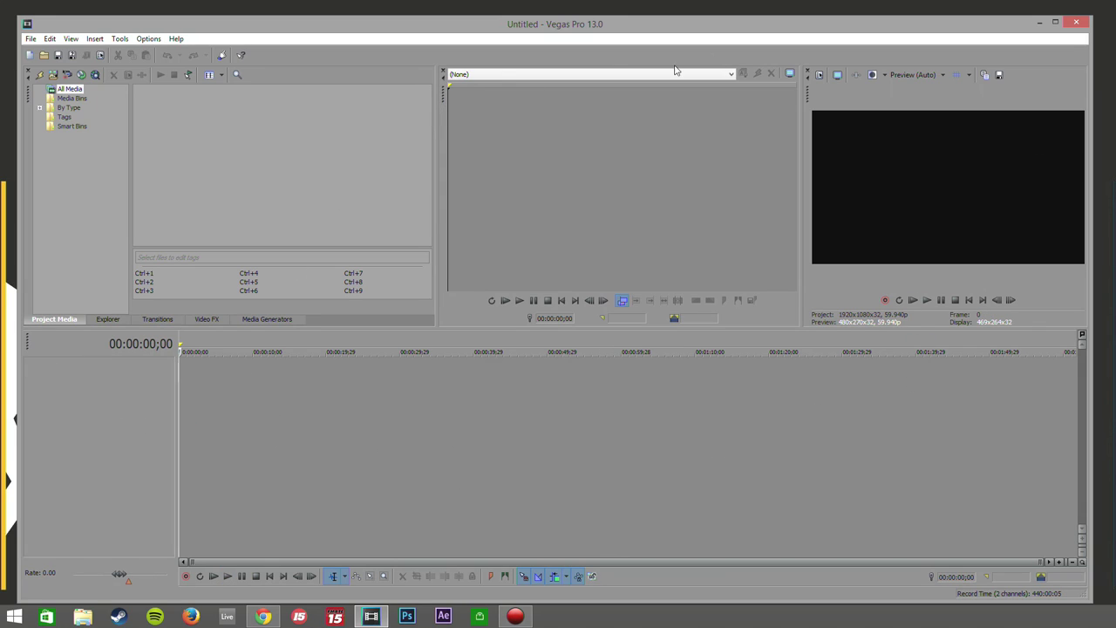
# - Open BF4.ts onto the timeline and scrub through the clip
pyautogui.click(30, 38)
pyautogui.click(65, 68)
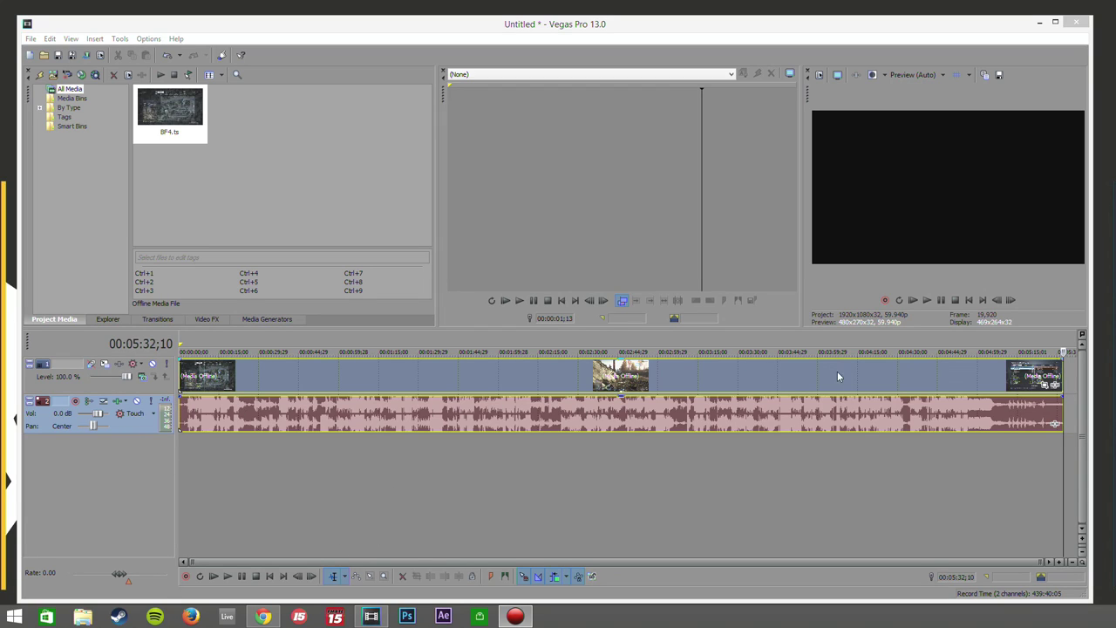
pyautogui.click(831, 449)
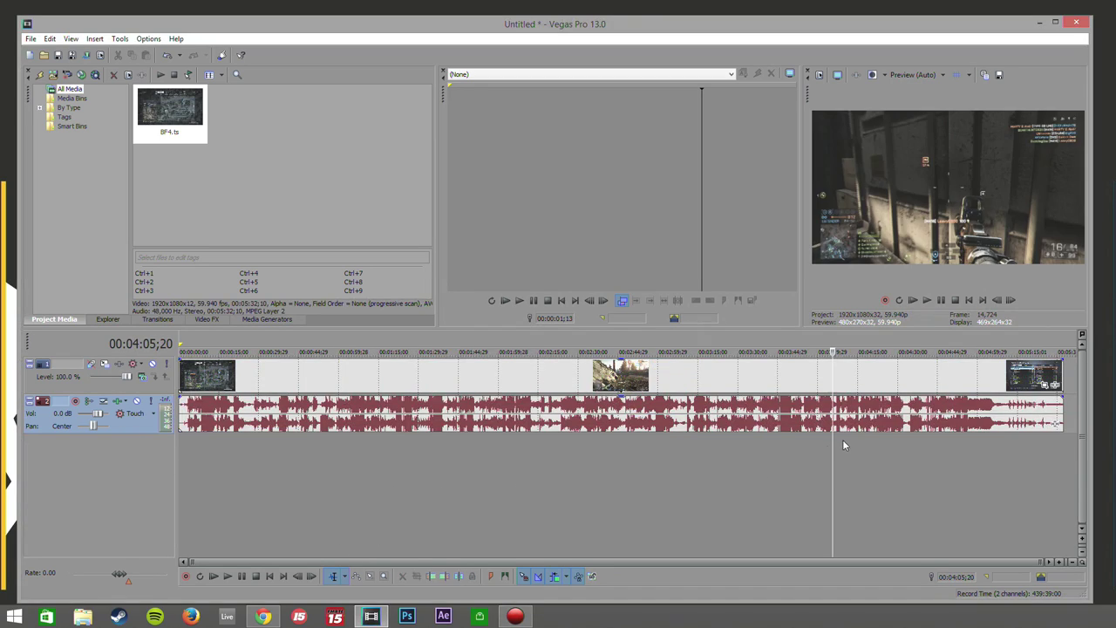
pyautogui.click(269, 576)
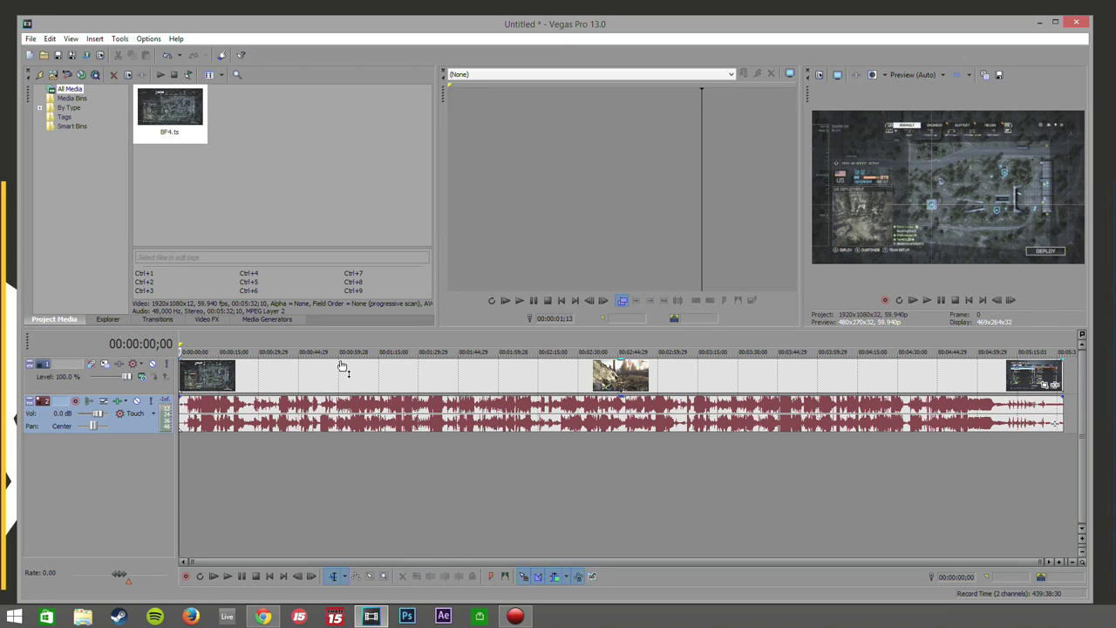
# - Set the BF4 video event's properties to Disable resample
pyautogui.rightClick(322, 369)
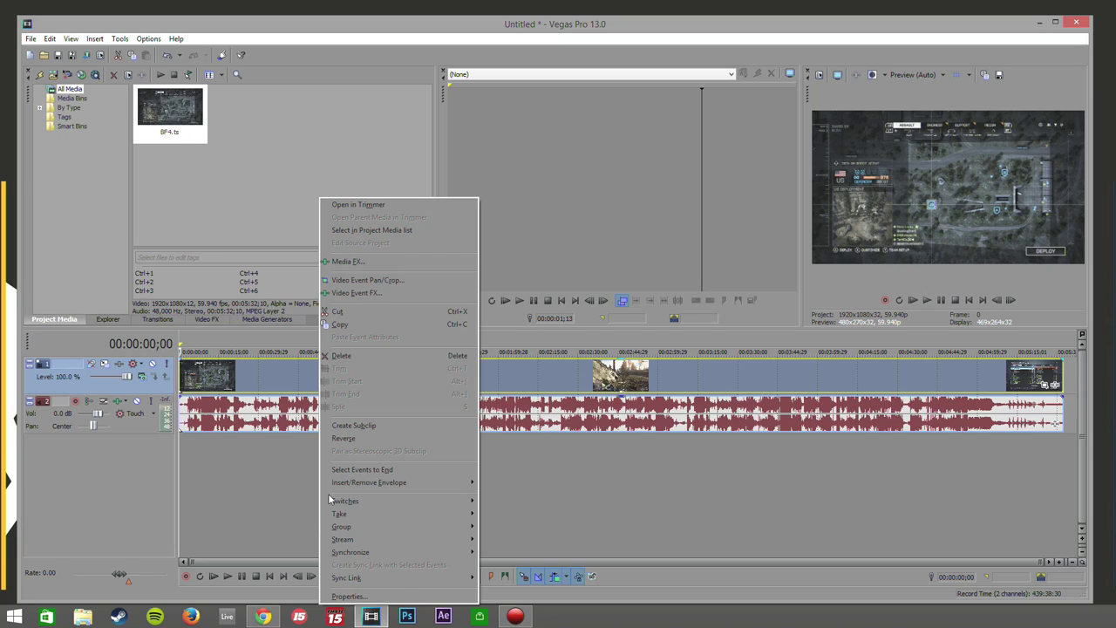
pyautogui.click(383, 596)
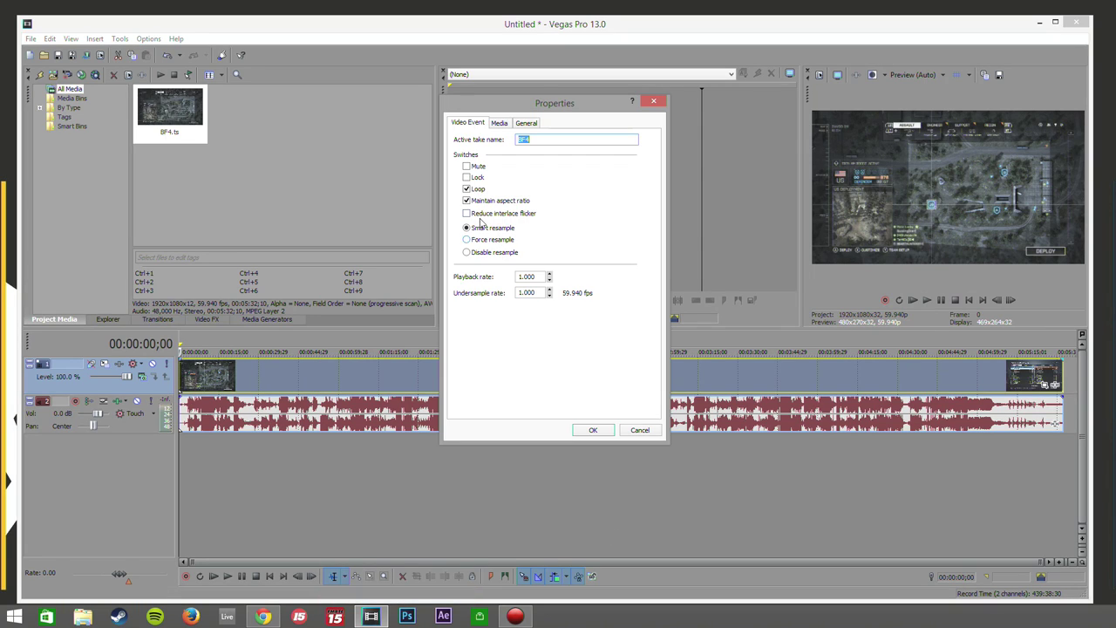
pyautogui.click(466, 253)
pyautogui.click(592, 431)
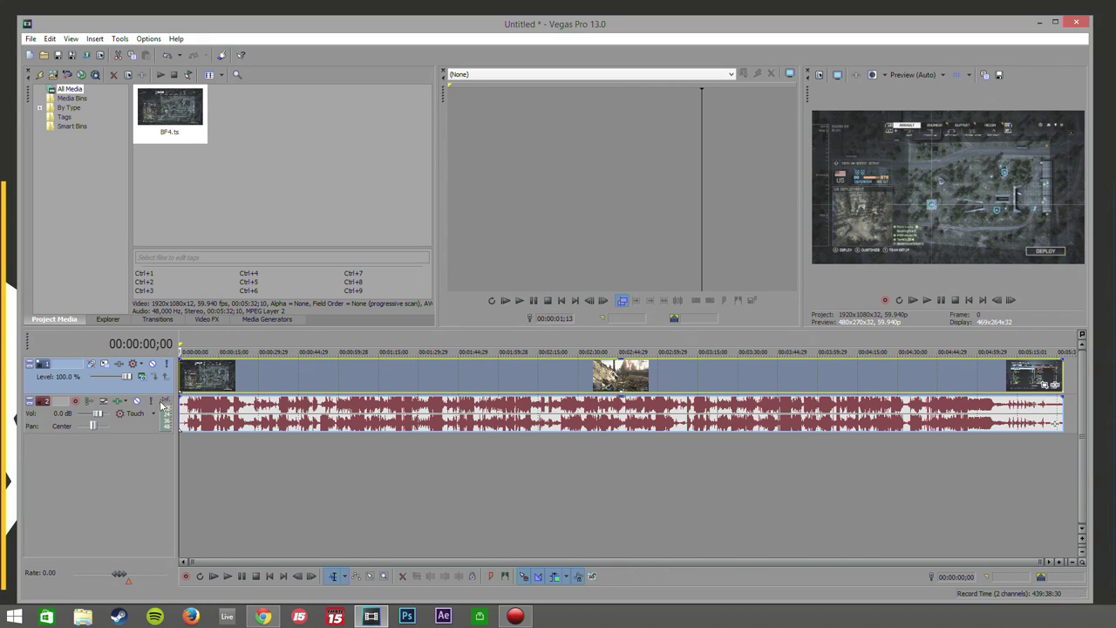
# - Preview the clip briefly from around 00:00:17;00
pyautogui.click(202, 414)
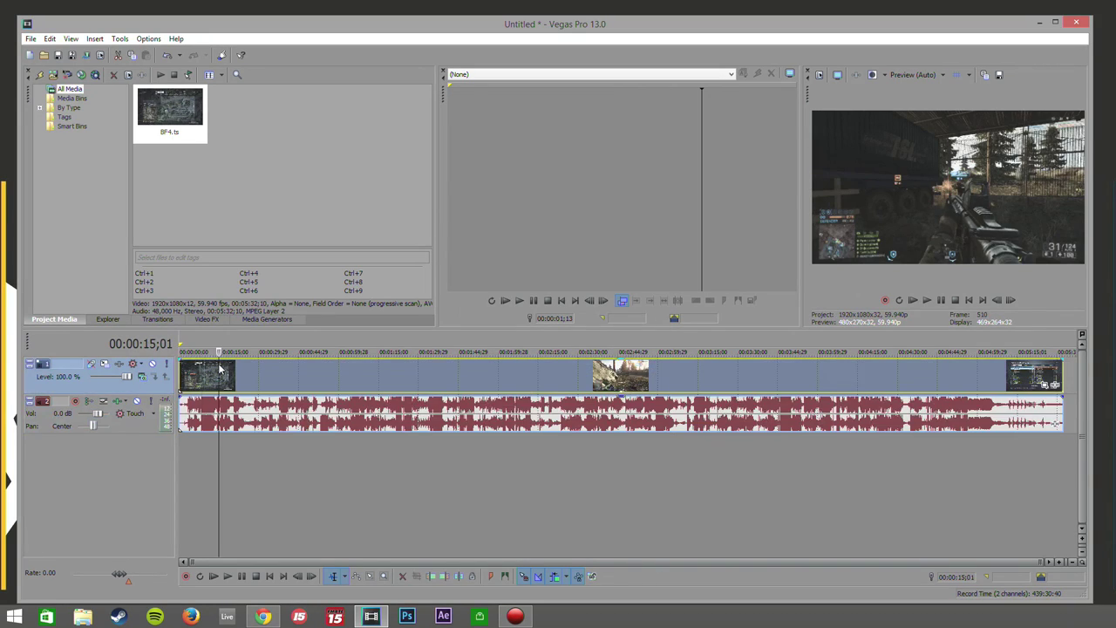
pyautogui.click(224, 414)
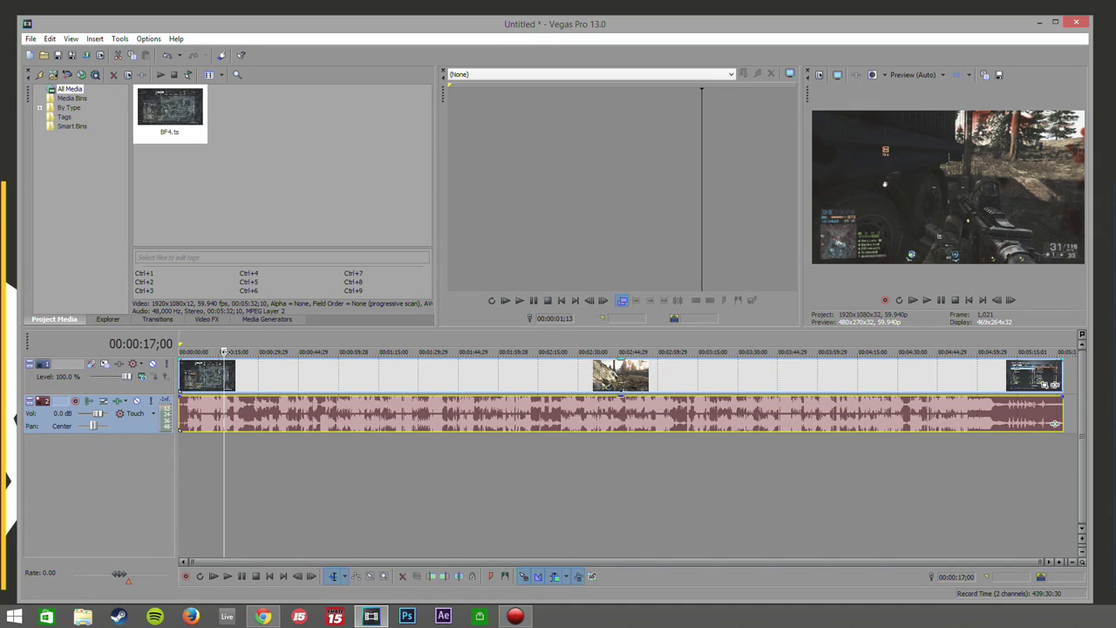
pyautogui.press('space')
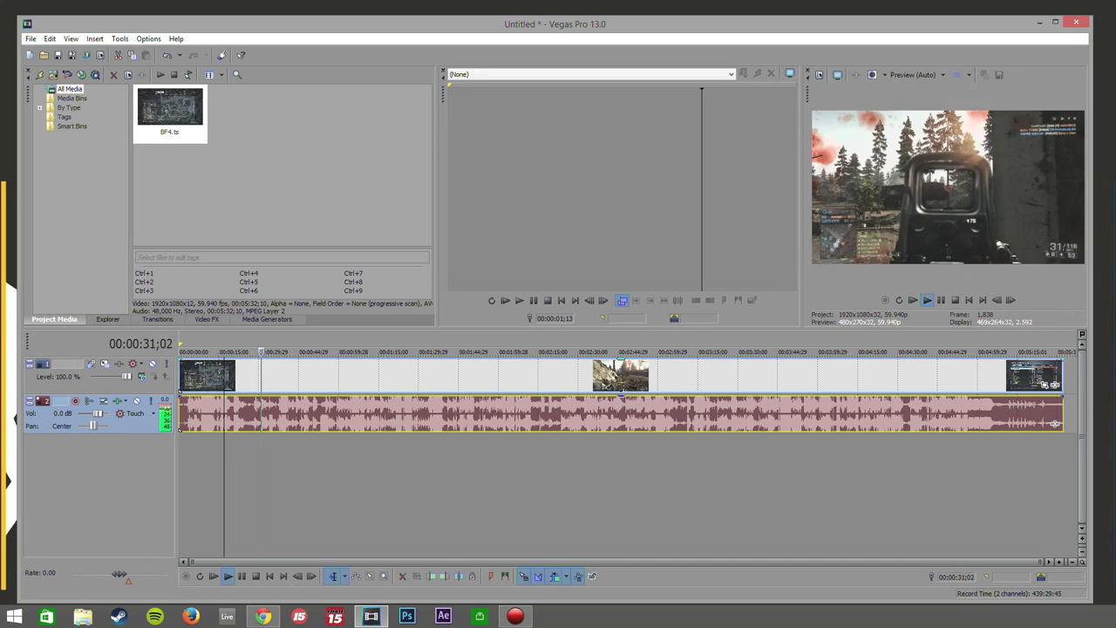
pyautogui.press('space')
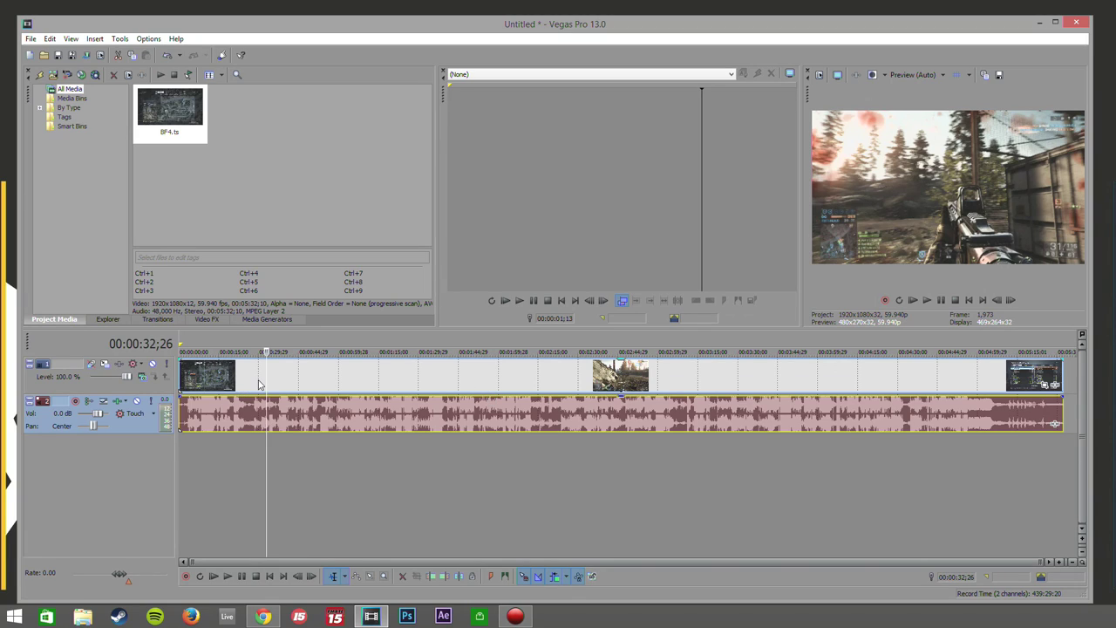
pyautogui.click(459, 374)
pyautogui.click(200, 375)
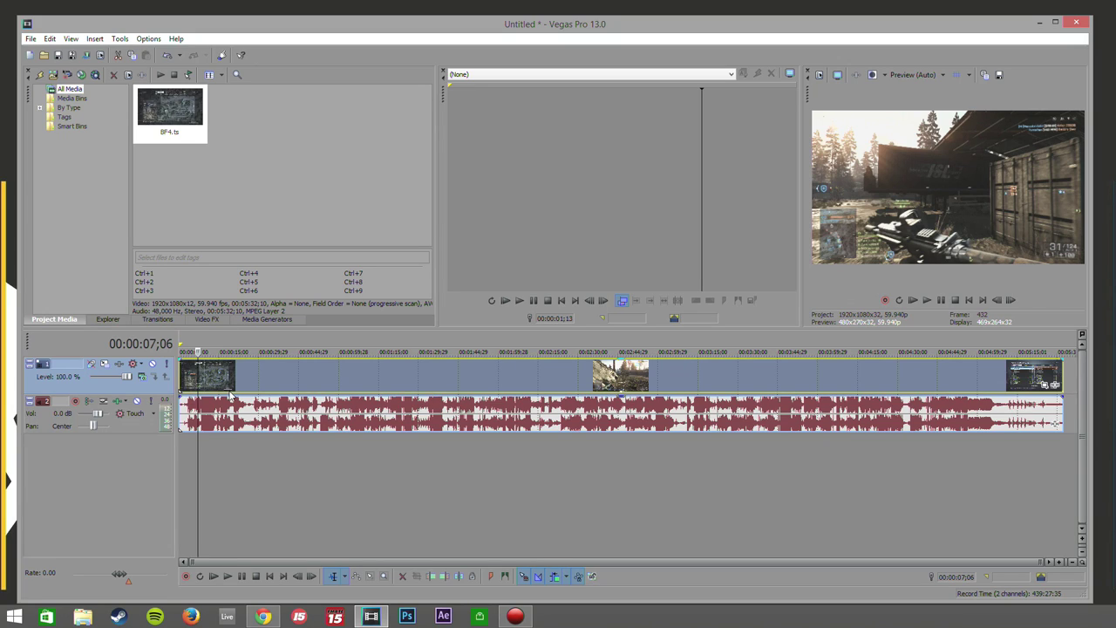
# - Lower the audio track volume to -5.7 dB
pyautogui.moveTo(99, 415); pyautogui.dragTo(90, 423)
pyautogui.moveTo(86, 418); pyautogui.dragTo(88, 417)
pyautogui.click(795, 469)
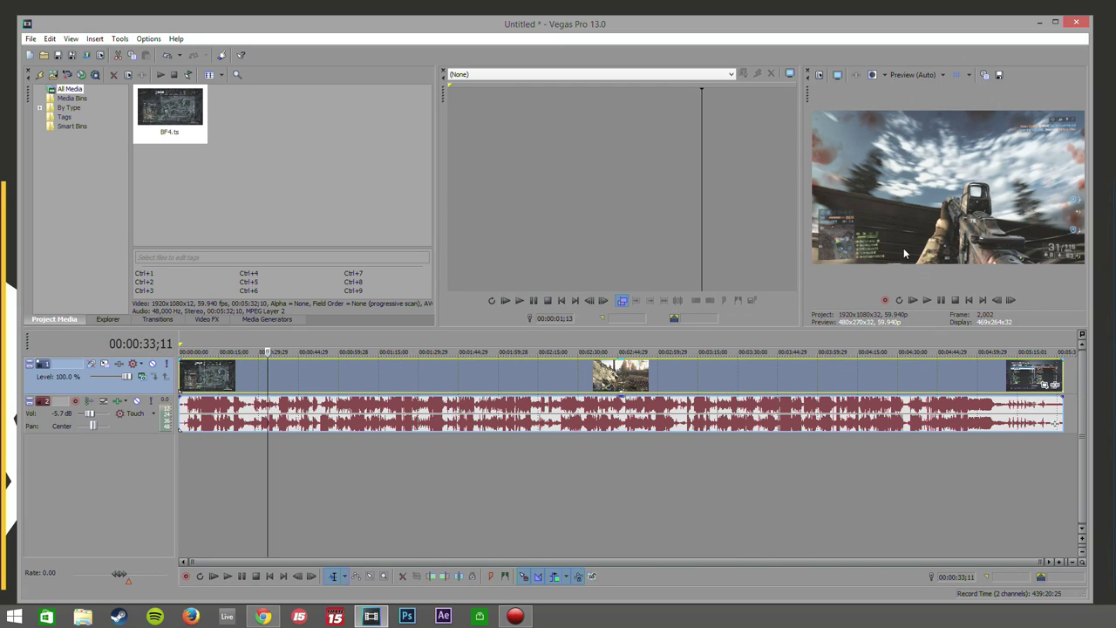
# - Apply the Crop preset in Pan/Crop, sizing the frame to 1,887.1 × 1,061.5
pyautogui.click(1045, 384)
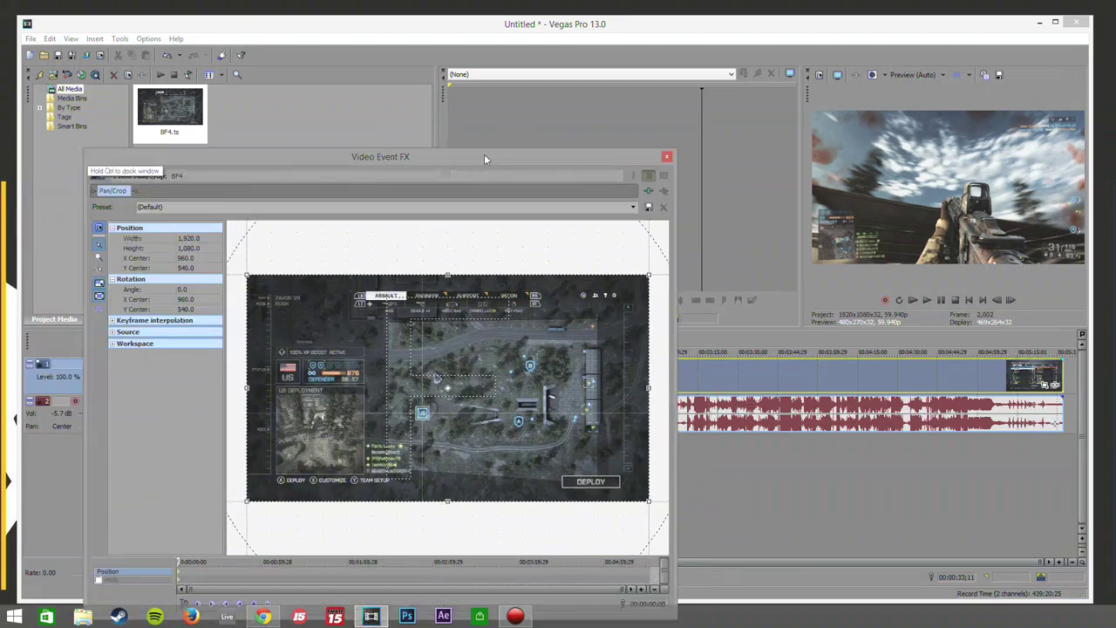
pyautogui.moveTo(483, 153); pyautogui.dragTo(638, 140)
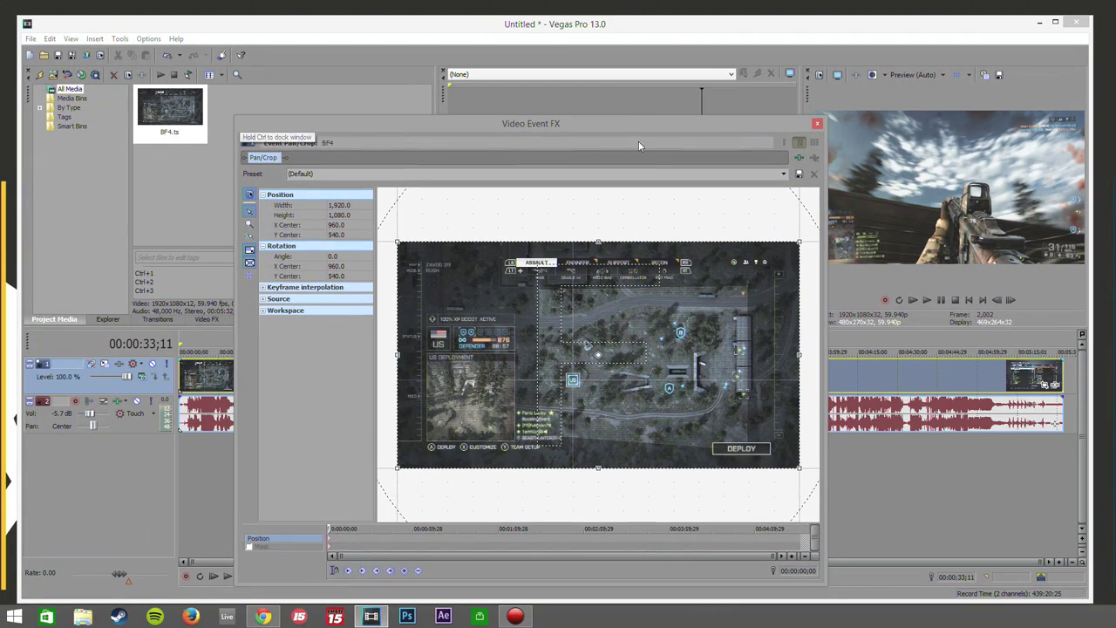
pyautogui.click(782, 175)
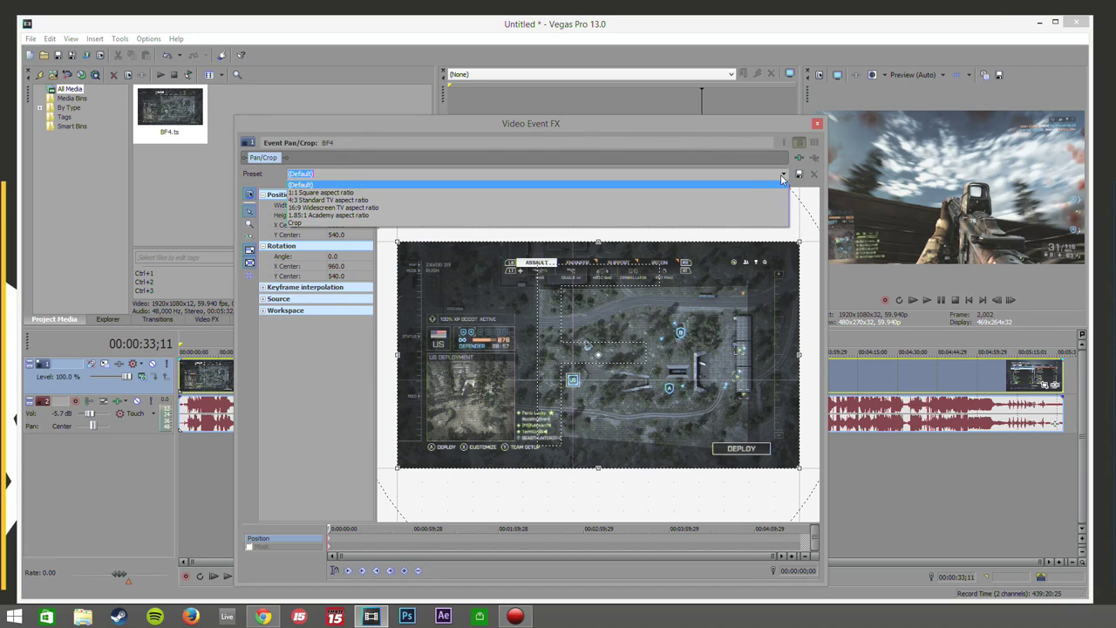
pyautogui.click(749, 227)
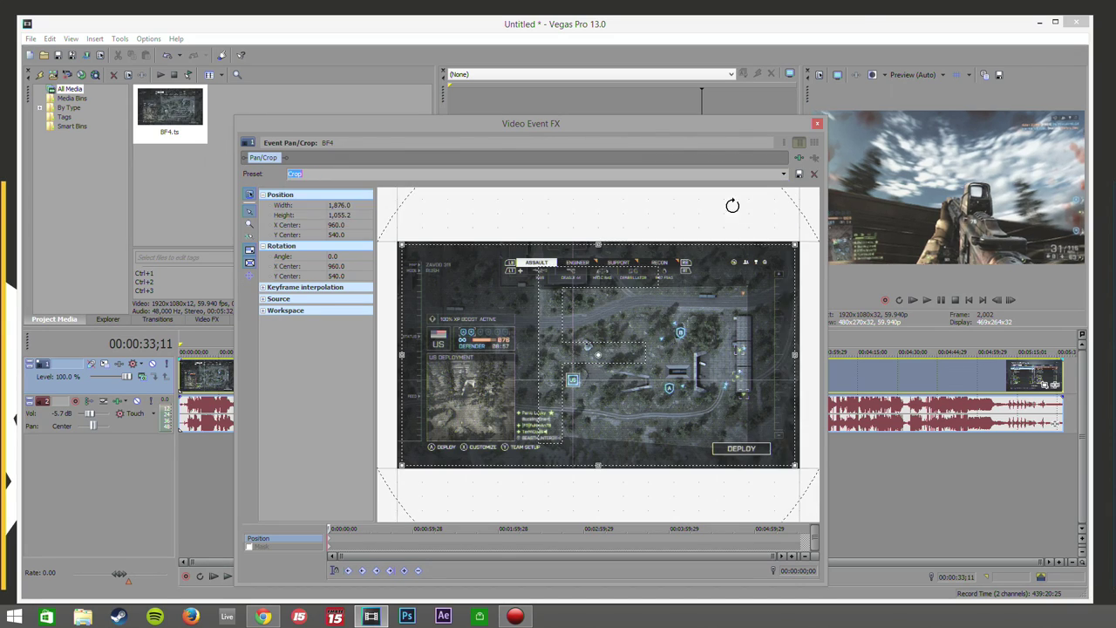
pyautogui.moveTo(794, 243); pyautogui.dragTo(794, 240)
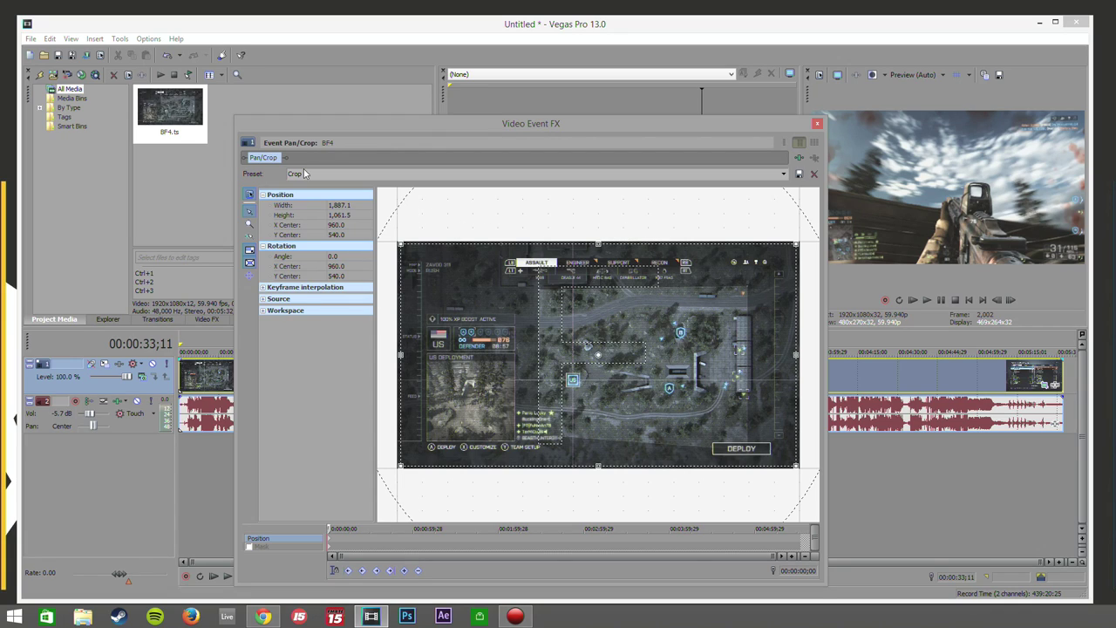
pyautogui.click(817, 124)
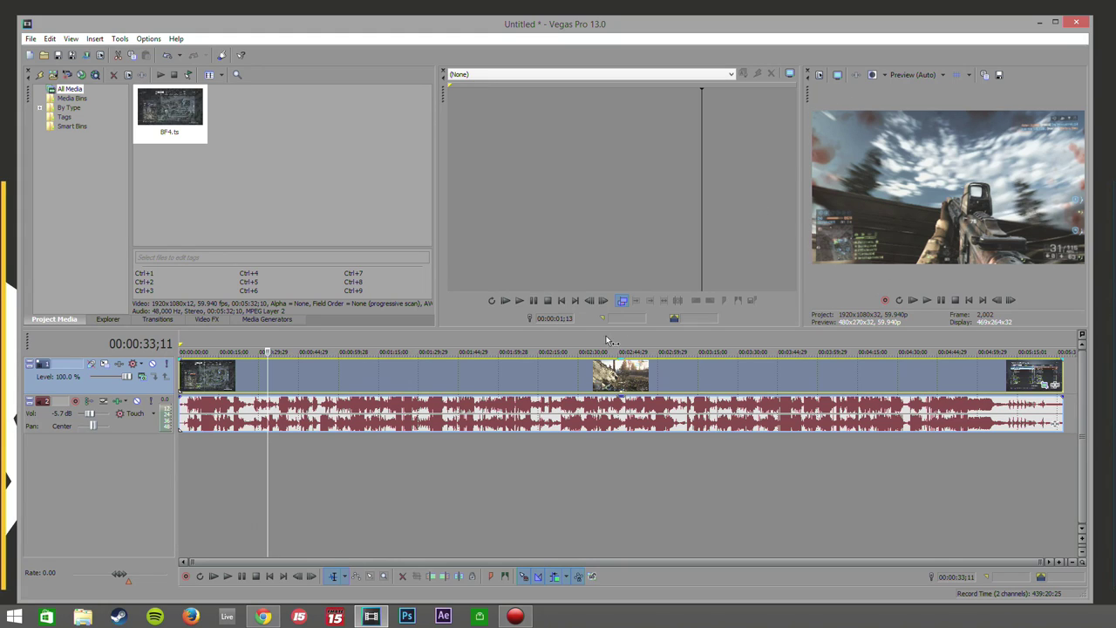
pyautogui.press('space')
pyautogui.press('space')
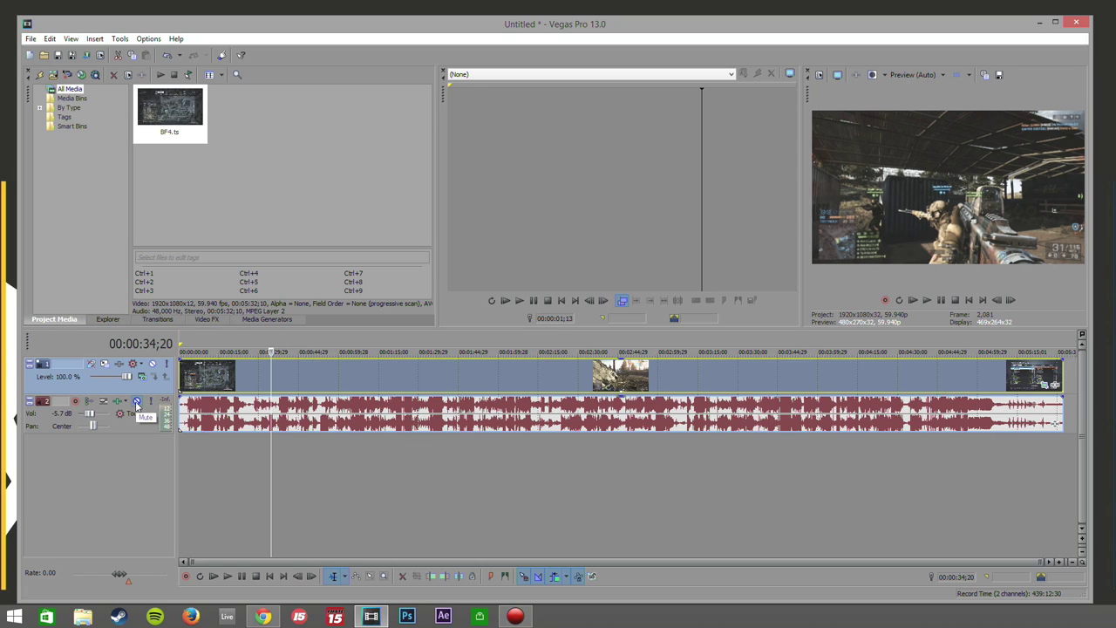
# - Mute the audio track and set preview quality to Best (Auto)
pyautogui.click(137, 401)
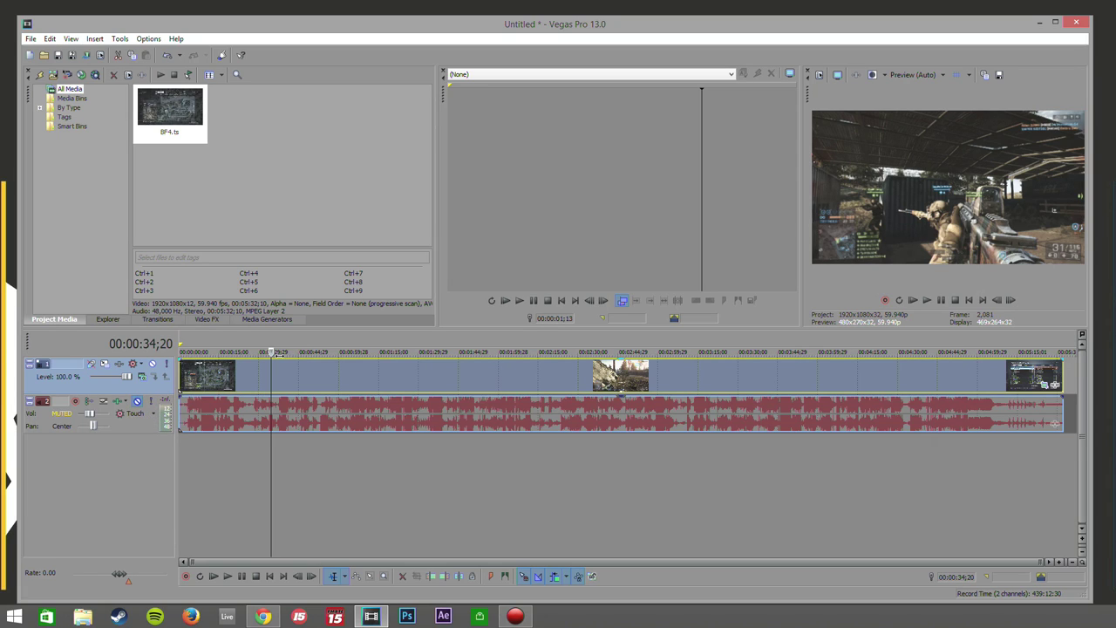
pyautogui.press('space')
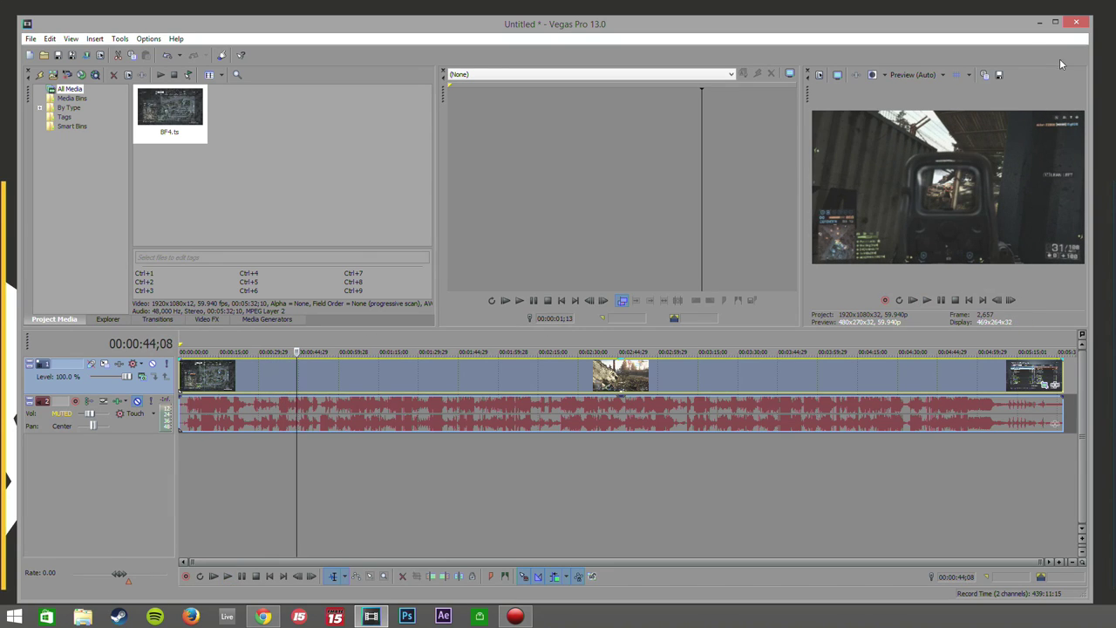
pyautogui.click(913, 75)
pyautogui.moveTo(928, 131)
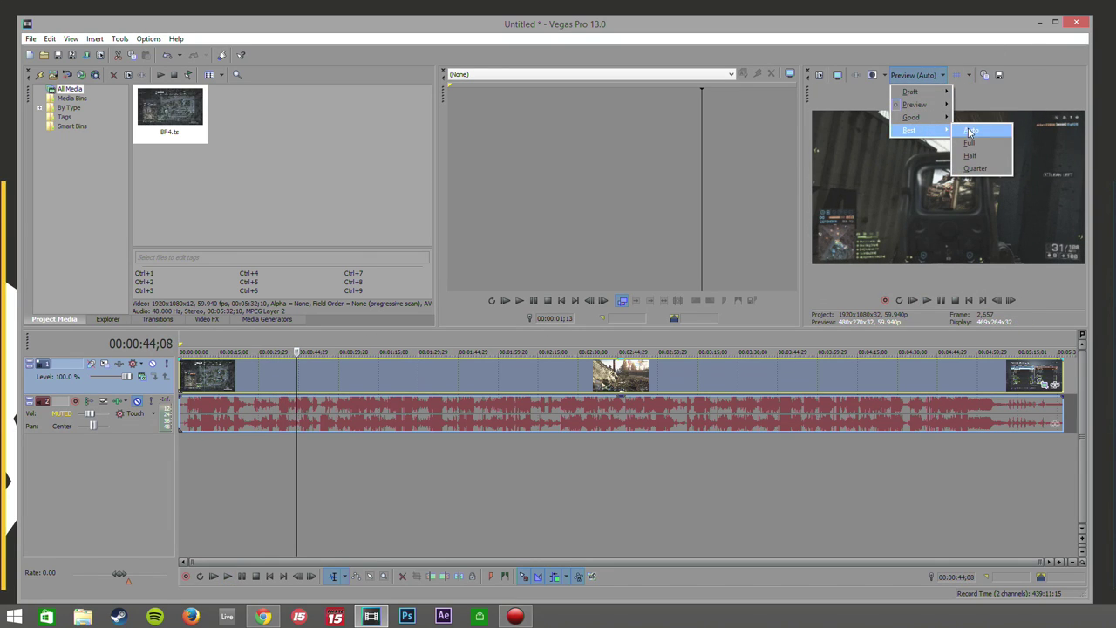
pyautogui.click(978, 132)
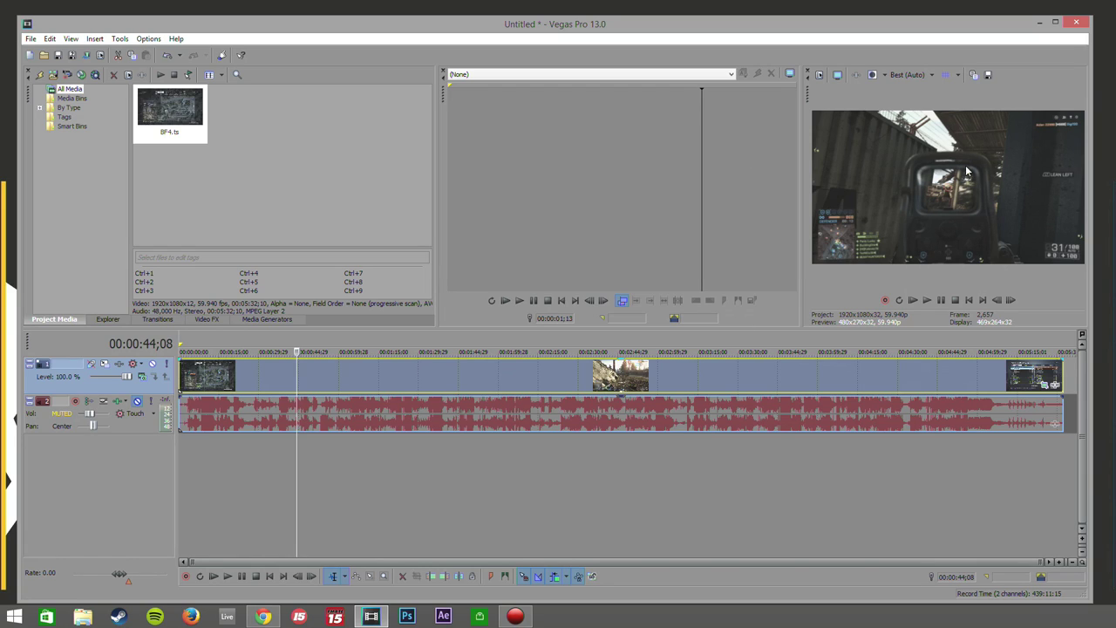
# - Try Draft preview quality, then switch back to Best (Auto)
pyautogui.click(924, 76)
pyautogui.moveTo(914, 96)
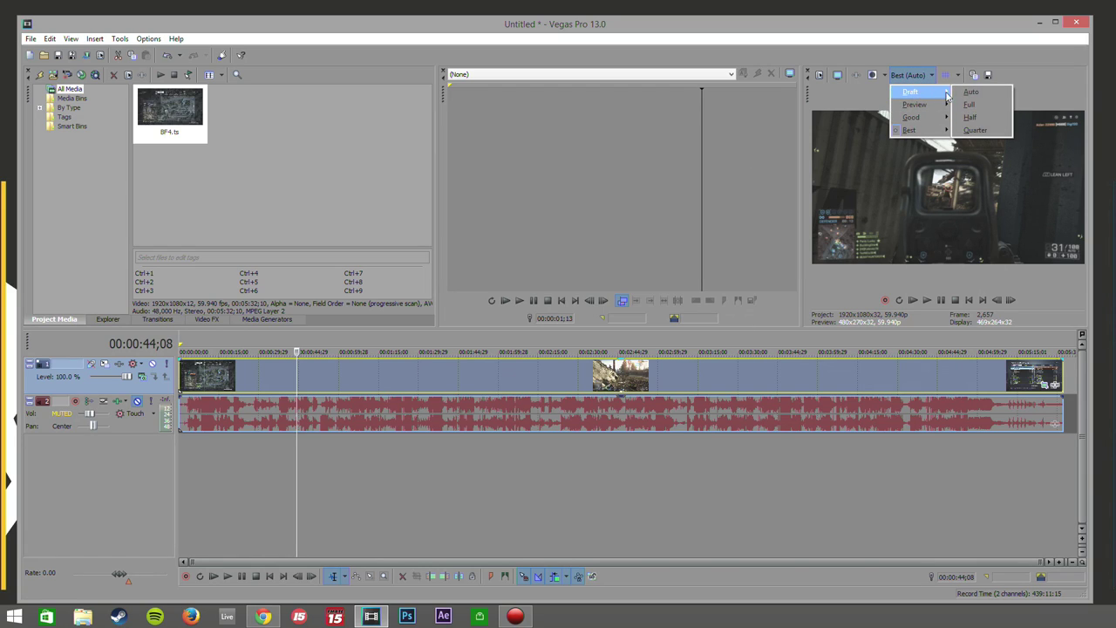
pyautogui.click(971, 91)
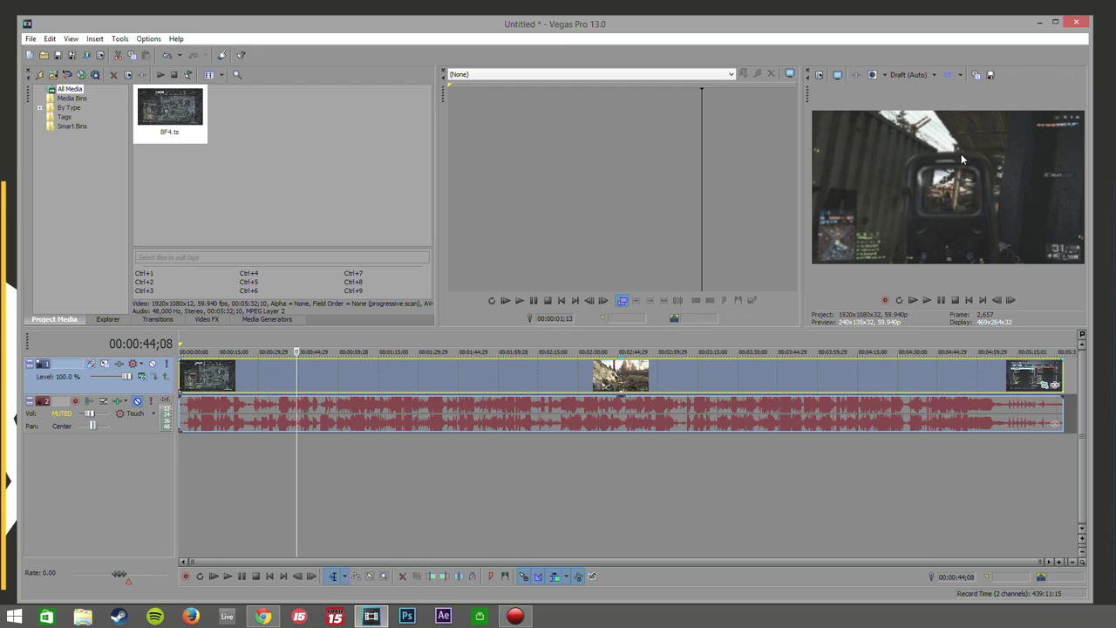
pyautogui.click(923, 75)
pyautogui.moveTo(919, 130)
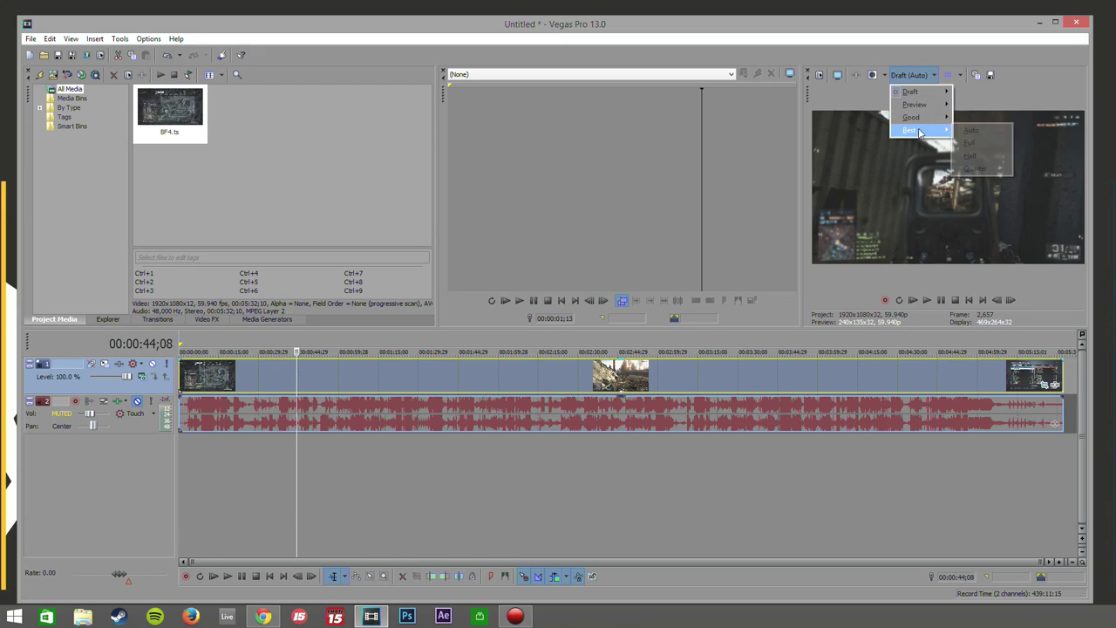
pyautogui.click(967, 131)
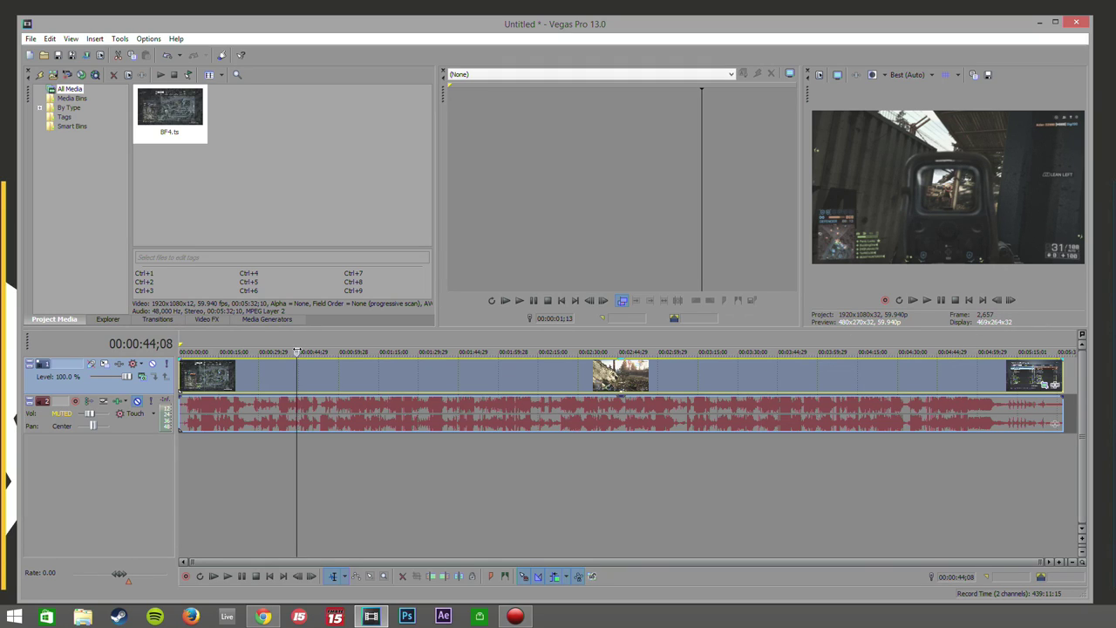
# - Play to the game menu frame and open the BF4 event's Video Event FX chooser
pyautogui.press('space')
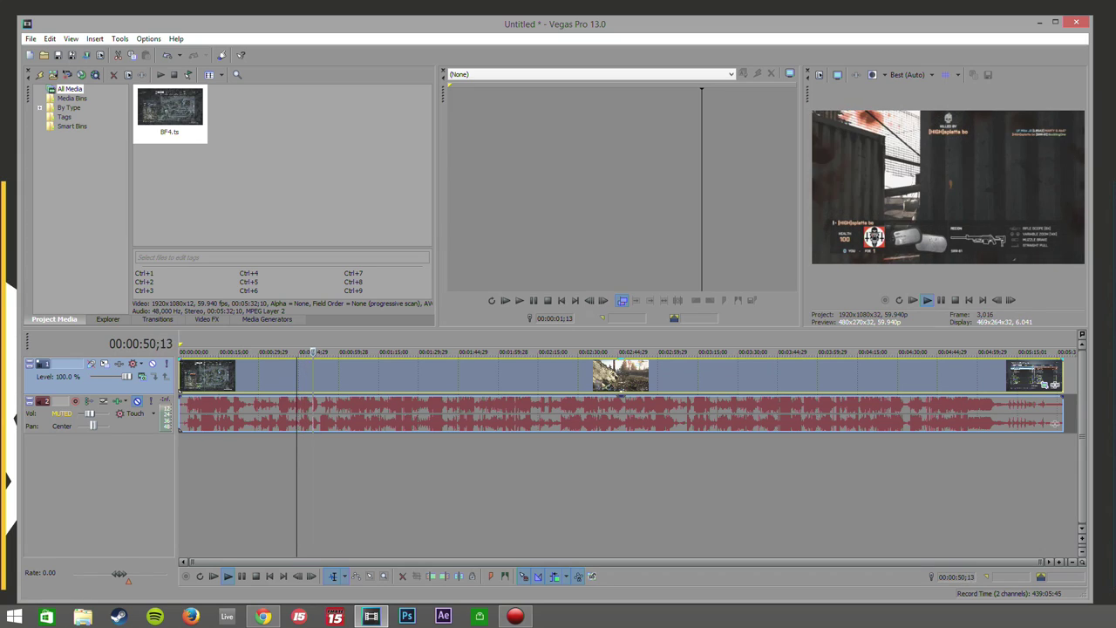
pyautogui.press('space')
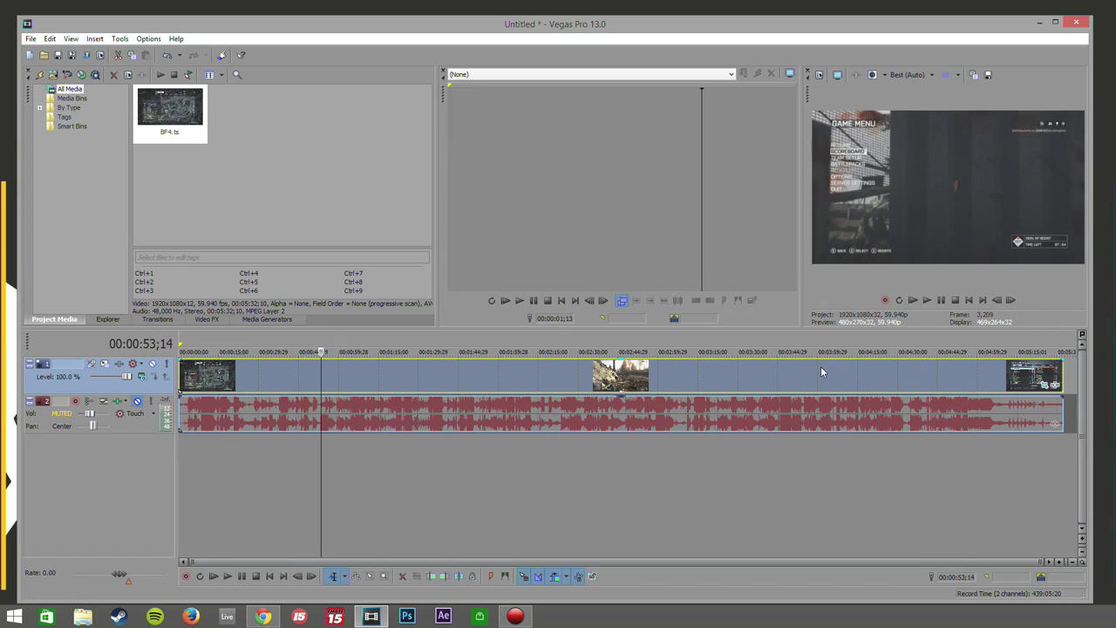
pyautogui.click(1053, 388)
# - Add a single Sony Color Curves effect to the BF4 event's FX chain
pyautogui.moveTo(830, 141); pyautogui.dragTo(852, 107)
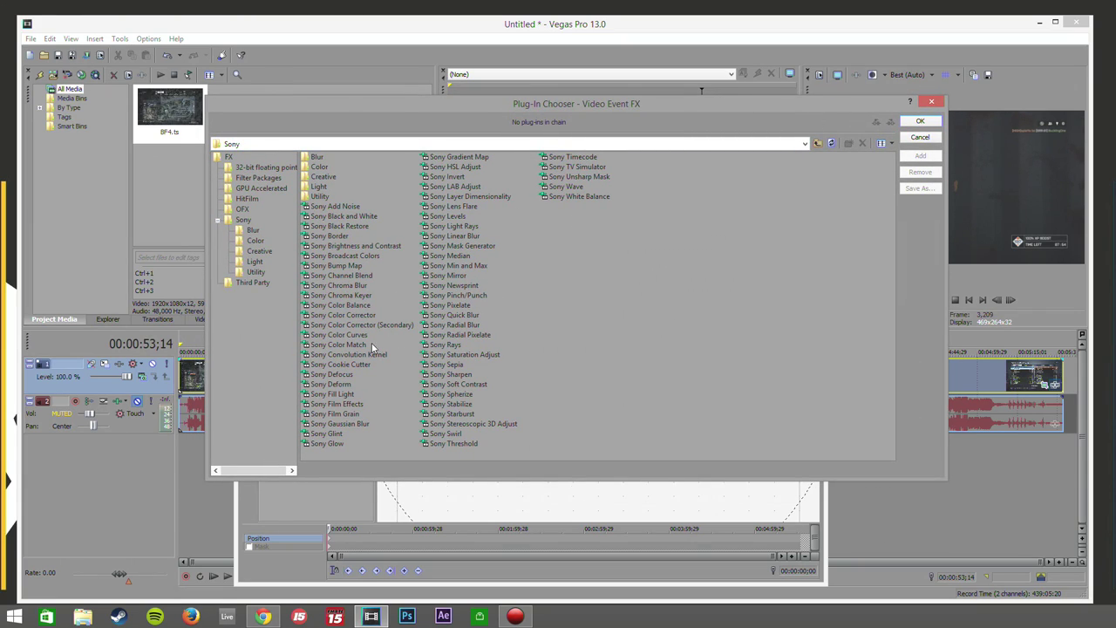
pyautogui.doubleClick(344, 335)
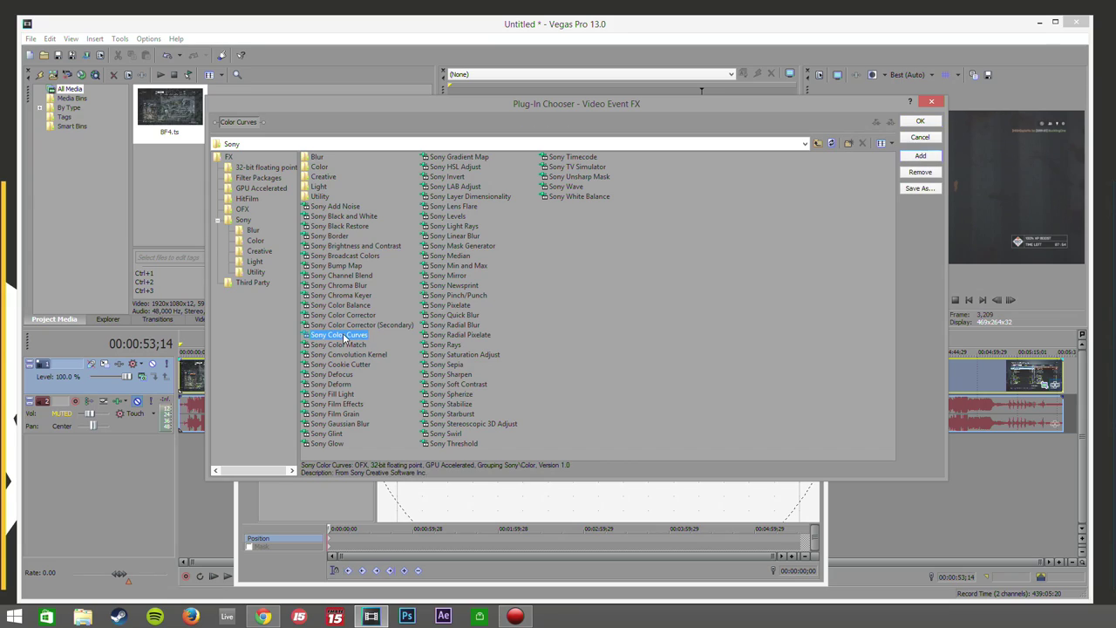
pyautogui.click(919, 156)
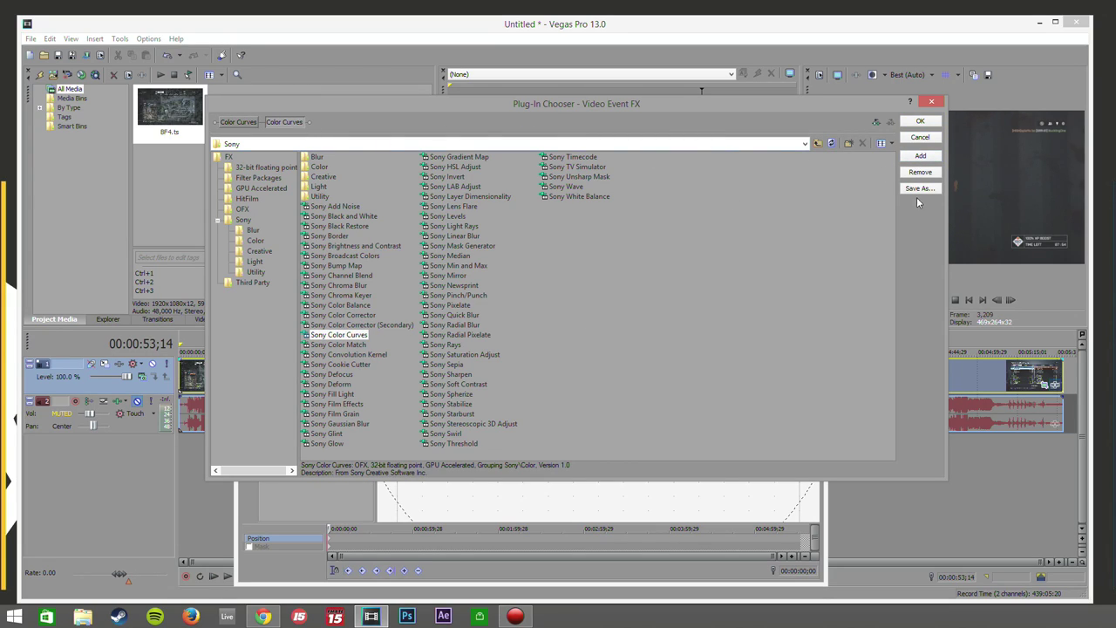
pyautogui.click(919, 172)
pyautogui.click(917, 122)
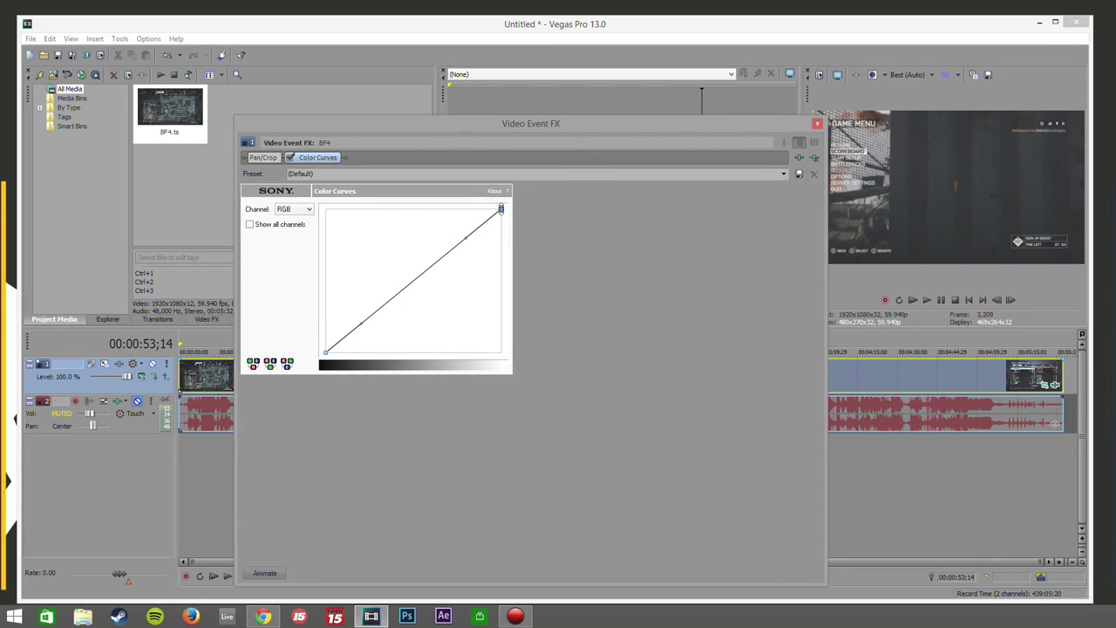
# - Darken the curve by hand, try the Color Tube preset, then reset to Default
pyautogui.moveTo(615, 123); pyautogui.dragTo(560, 59)
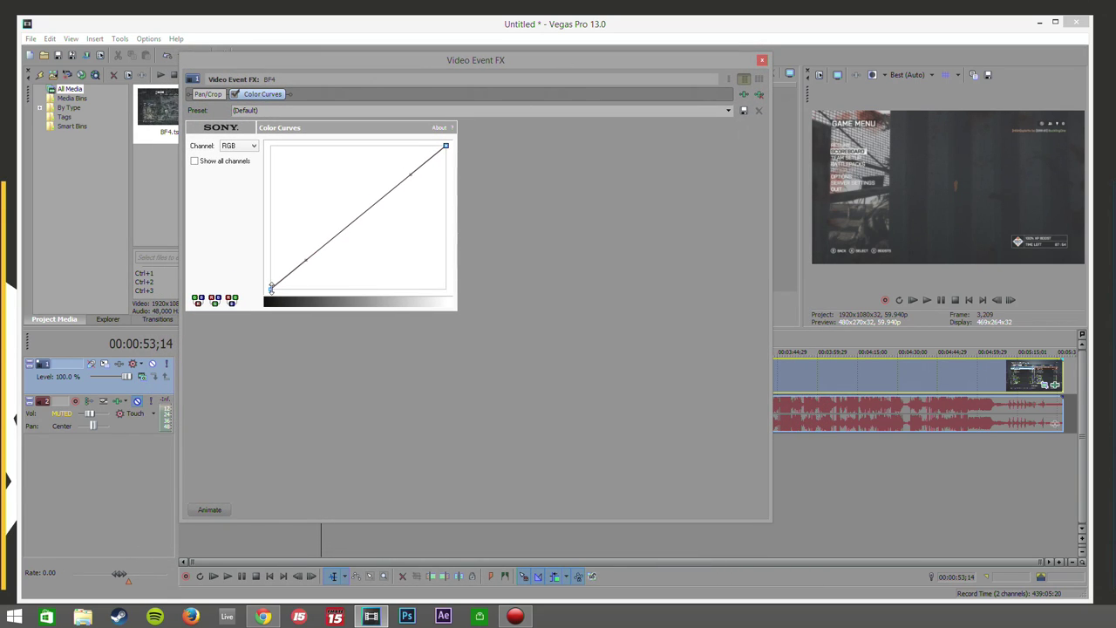
pyautogui.moveTo(305, 257); pyautogui.dragTo(310, 218)
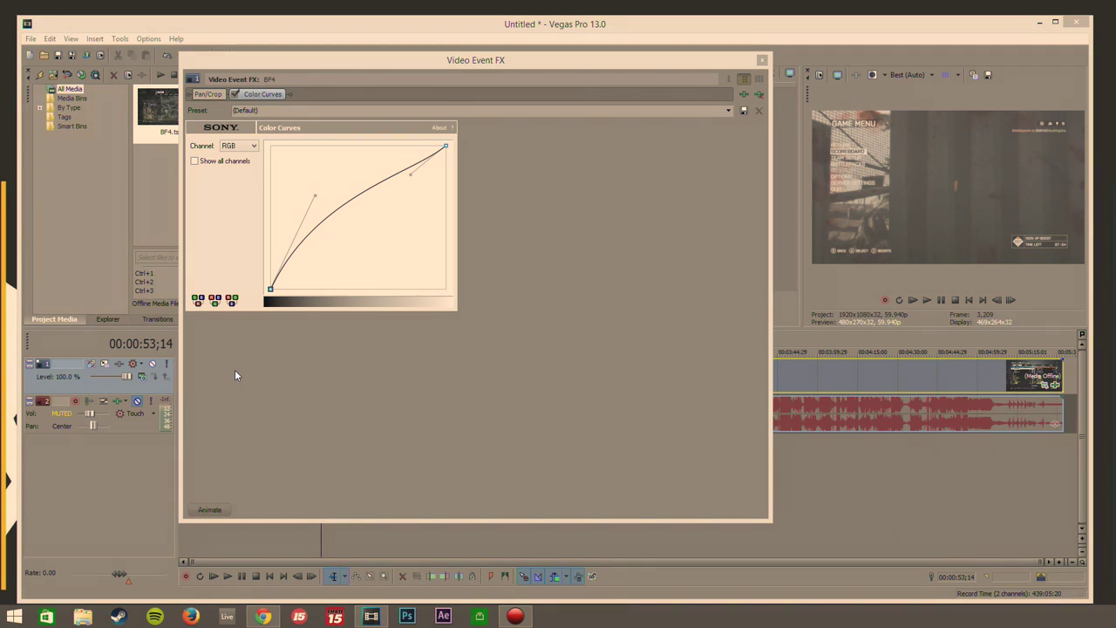
pyautogui.moveTo(312, 198); pyautogui.dragTo(337, 256)
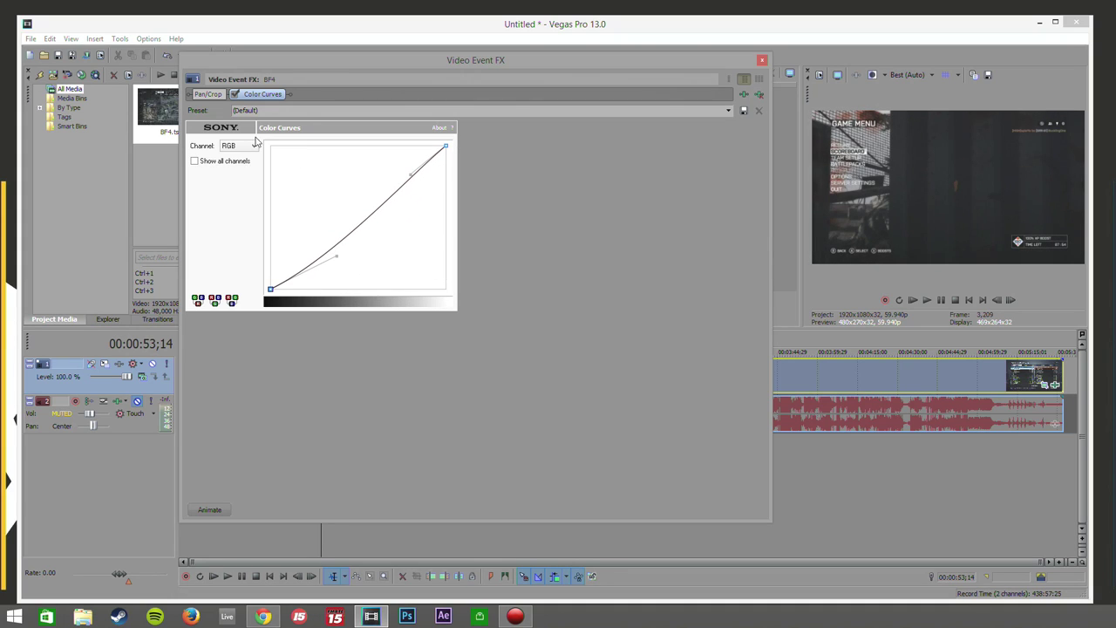
pyautogui.click(728, 110)
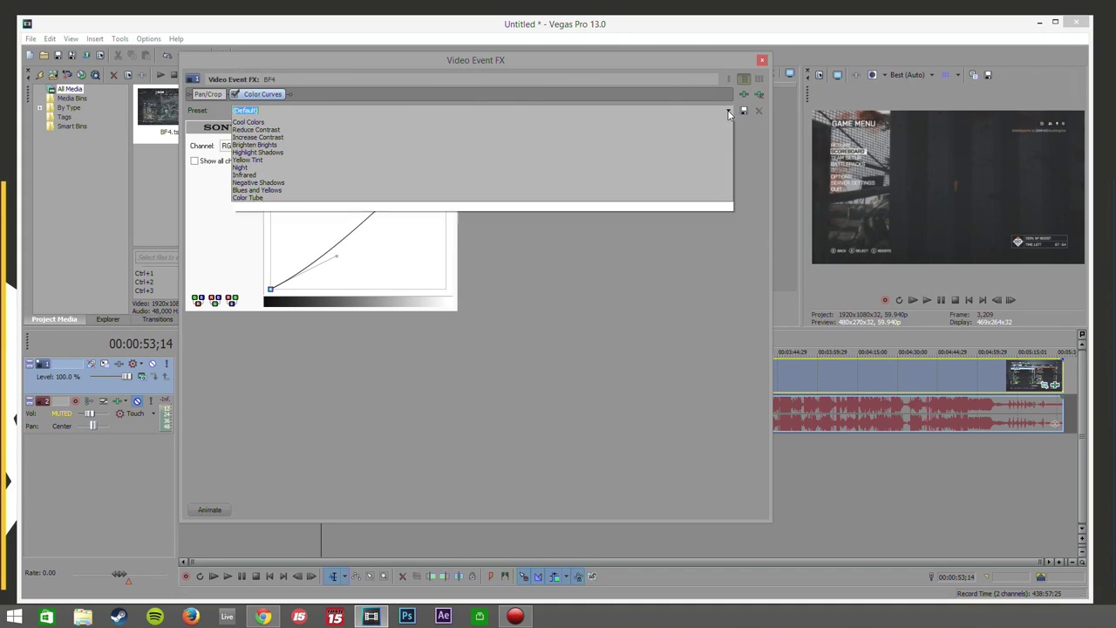
pyautogui.click(622, 214)
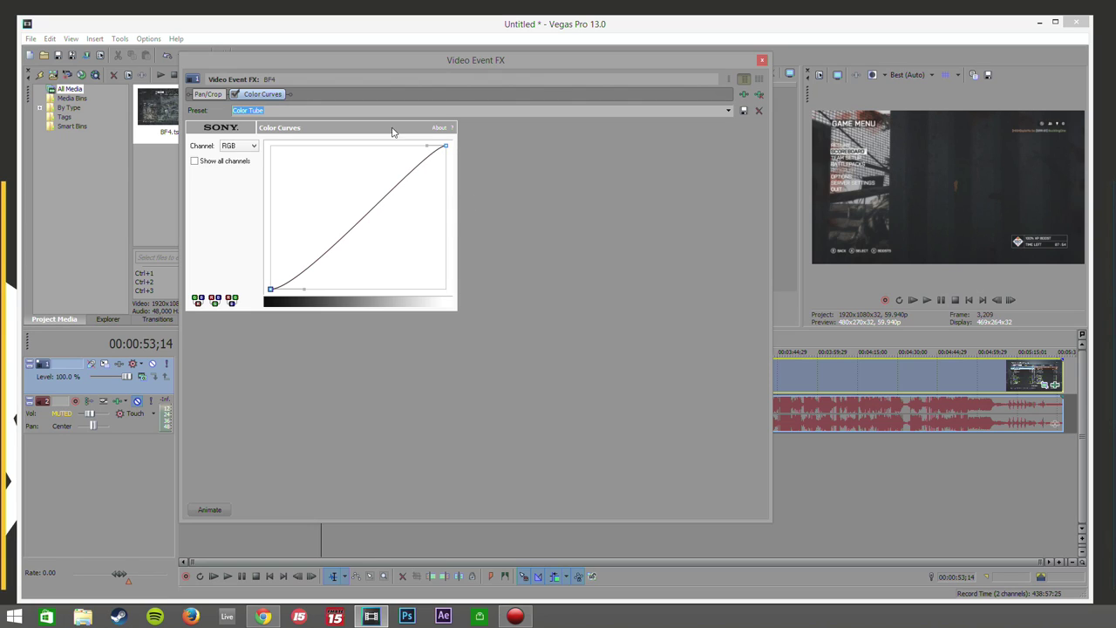
pyautogui.click(728, 110)
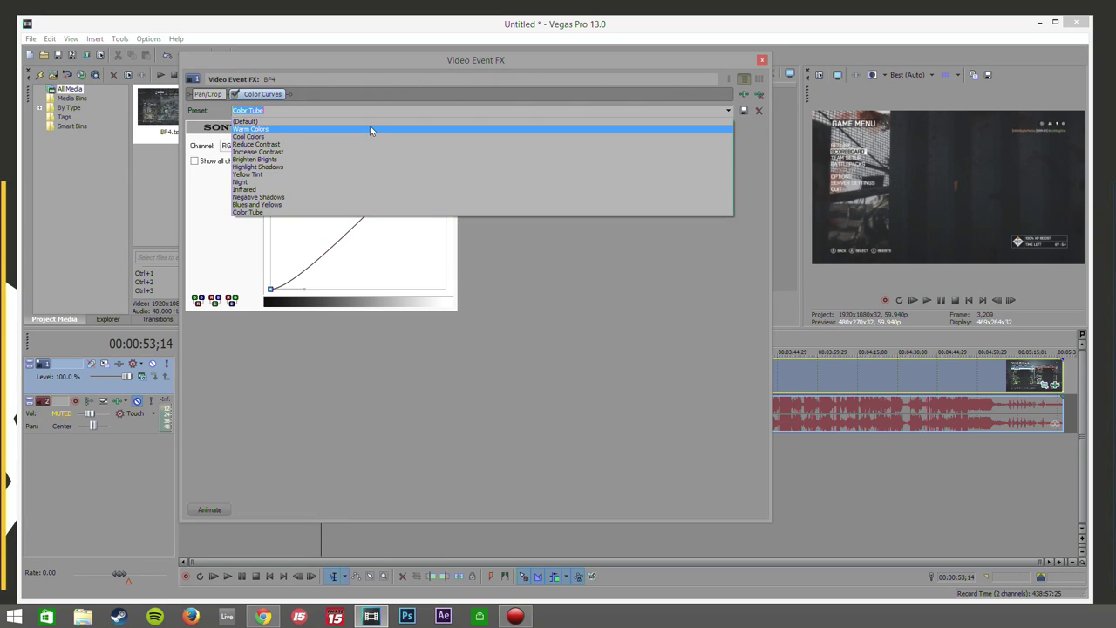
pyautogui.click(371, 128)
# - Bend the curve into an S-shape, then settle on the Color Tube preset
pyautogui.click(445, 146)
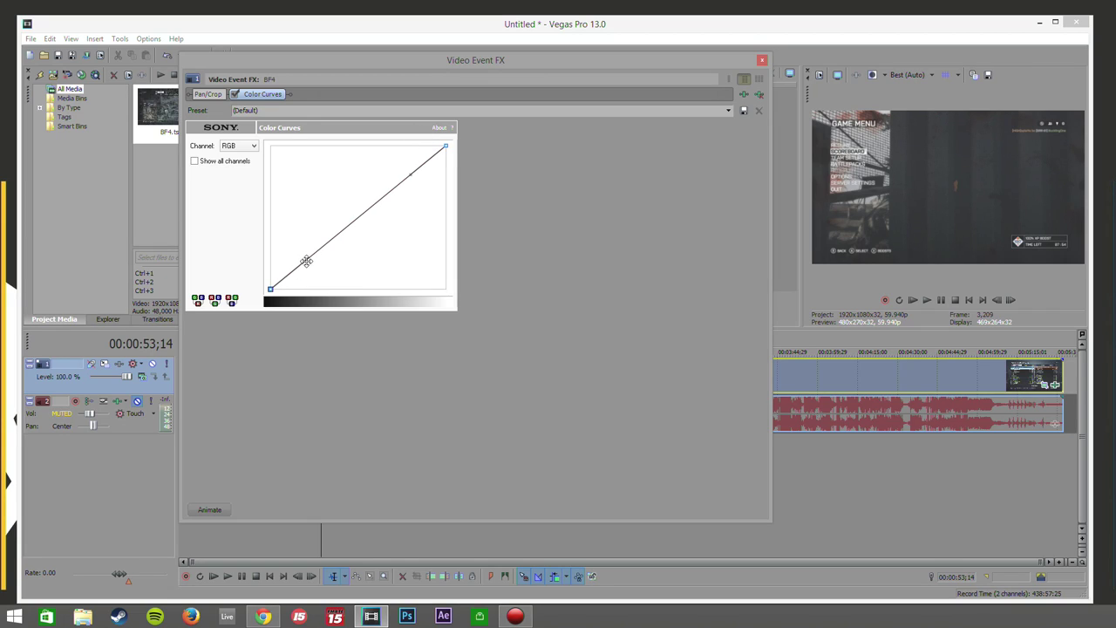
pyautogui.moveTo(306, 262); pyautogui.dragTo(288, 289)
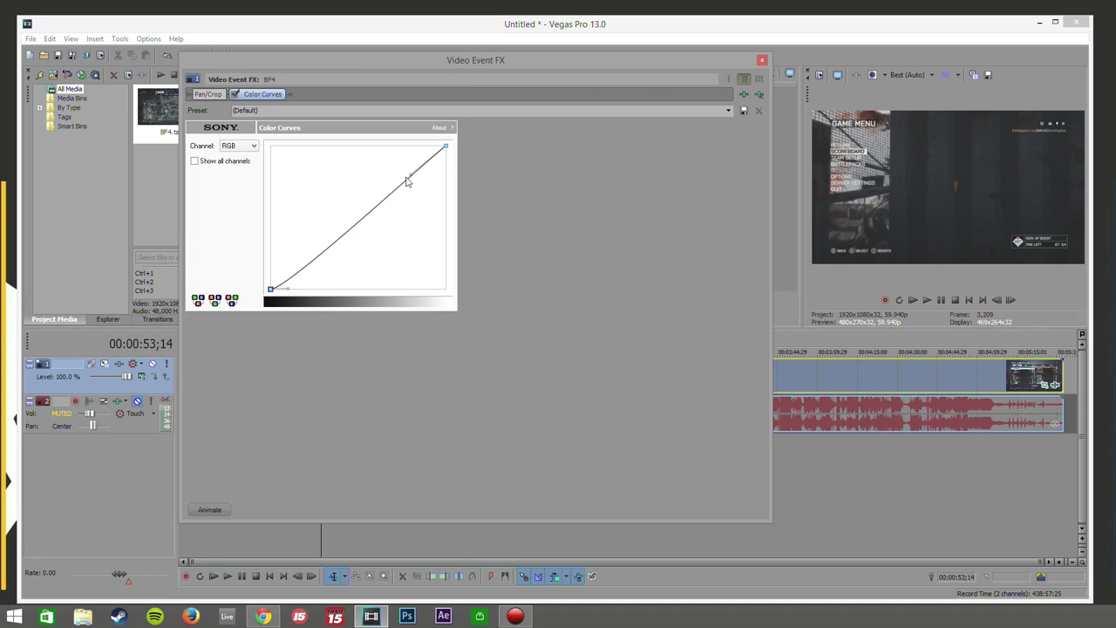
pyautogui.moveTo(409, 176); pyautogui.dragTo(425, 145)
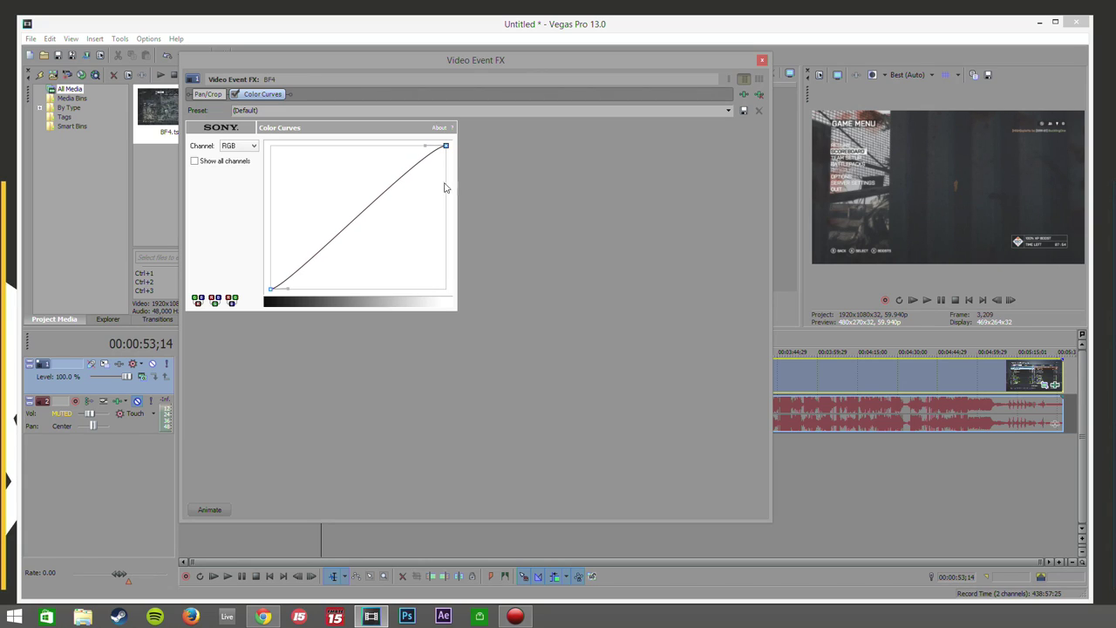
pyautogui.click(728, 111)
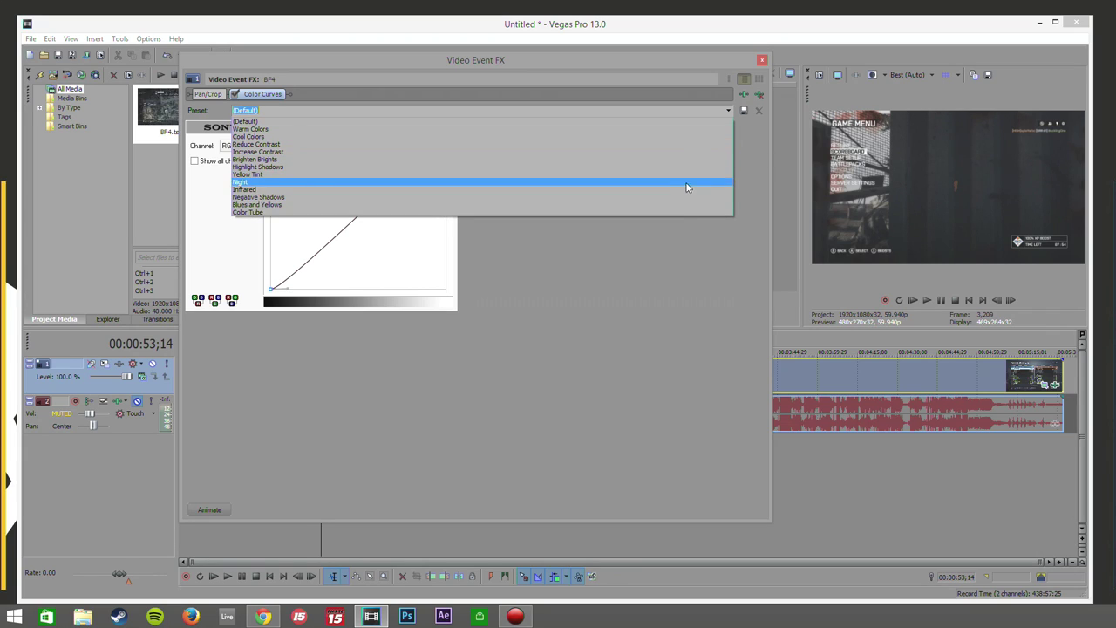
pyautogui.click(685, 212)
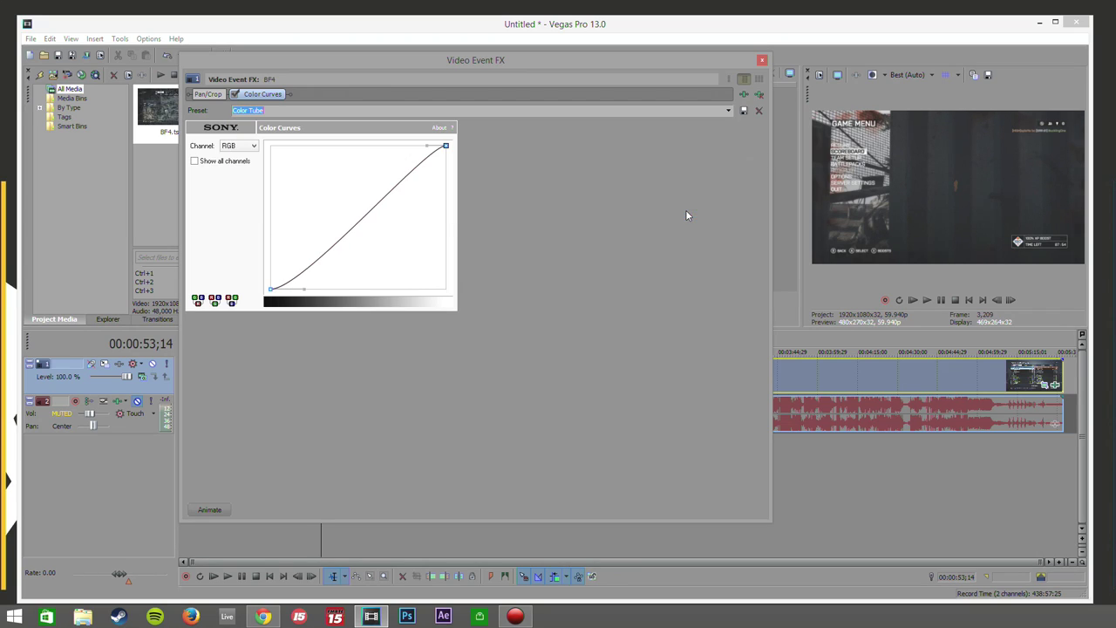
pyautogui.click(762, 63)
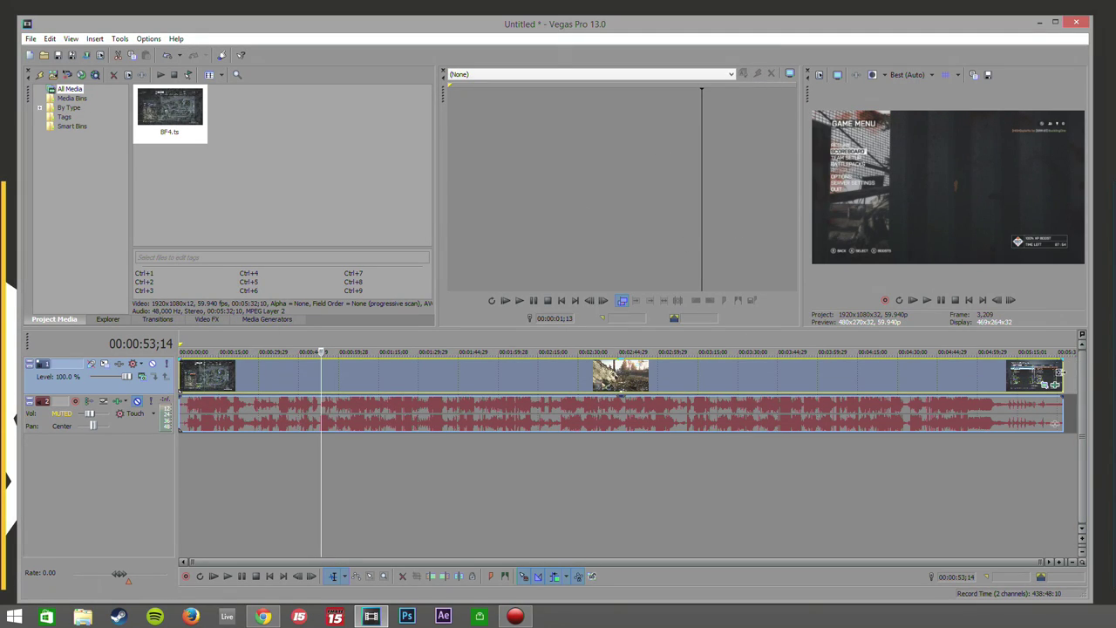
# - Trim the BF4 clip's end to under a minute, play the ending, then rewind to start
pyautogui.moveTo(1059, 377); pyautogui.dragTo(334, 384)
pyautogui.press('space')
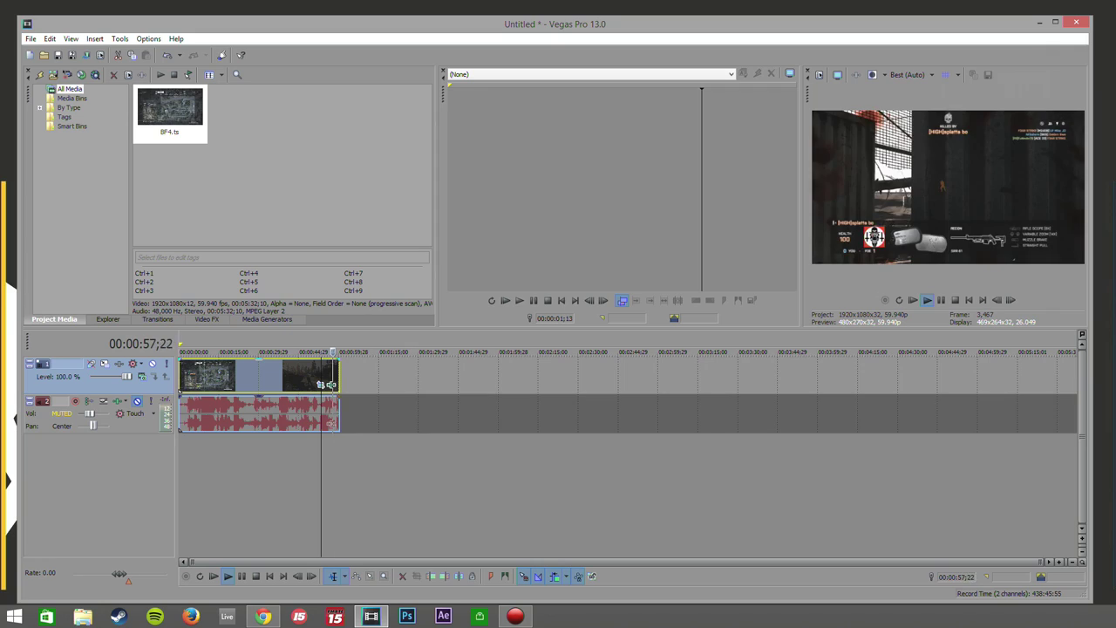
pyautogui.press('space')
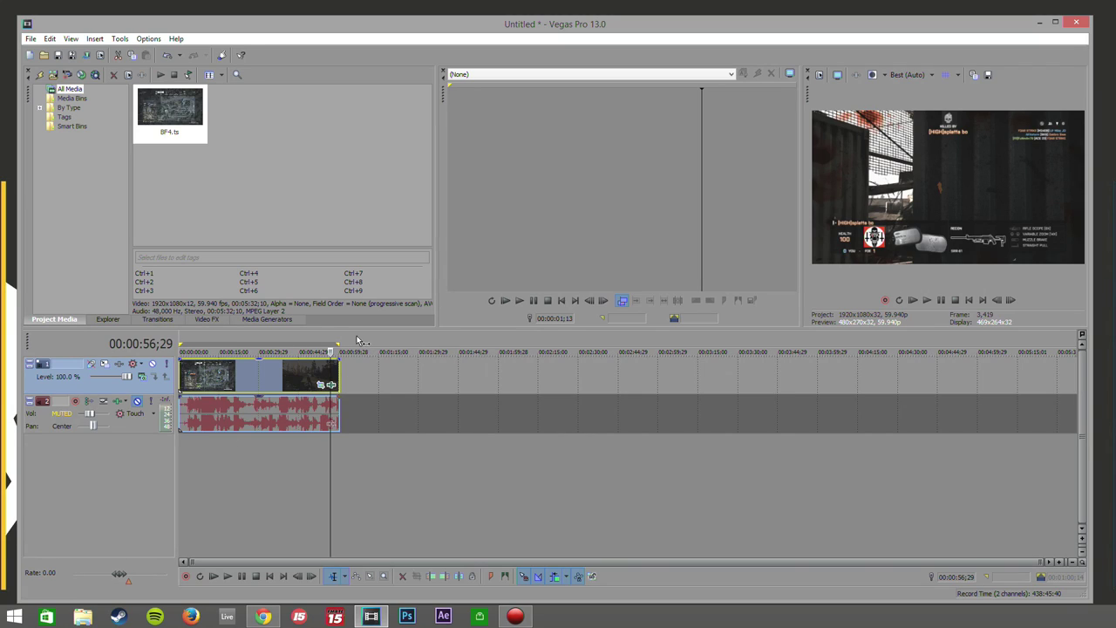
pyautogui.click(269, 577)
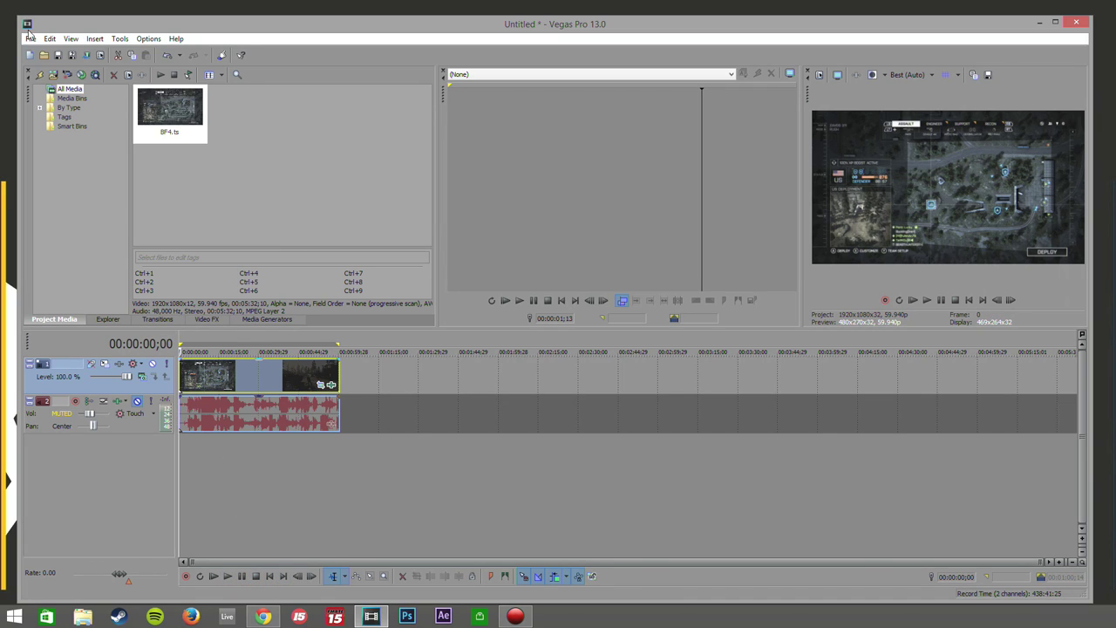
# - Open File > Render As to bring up the render dialog
pyautogui.click(31, 39)
pyautogui.click(31, 38)
pyautogui.click(31, 39)
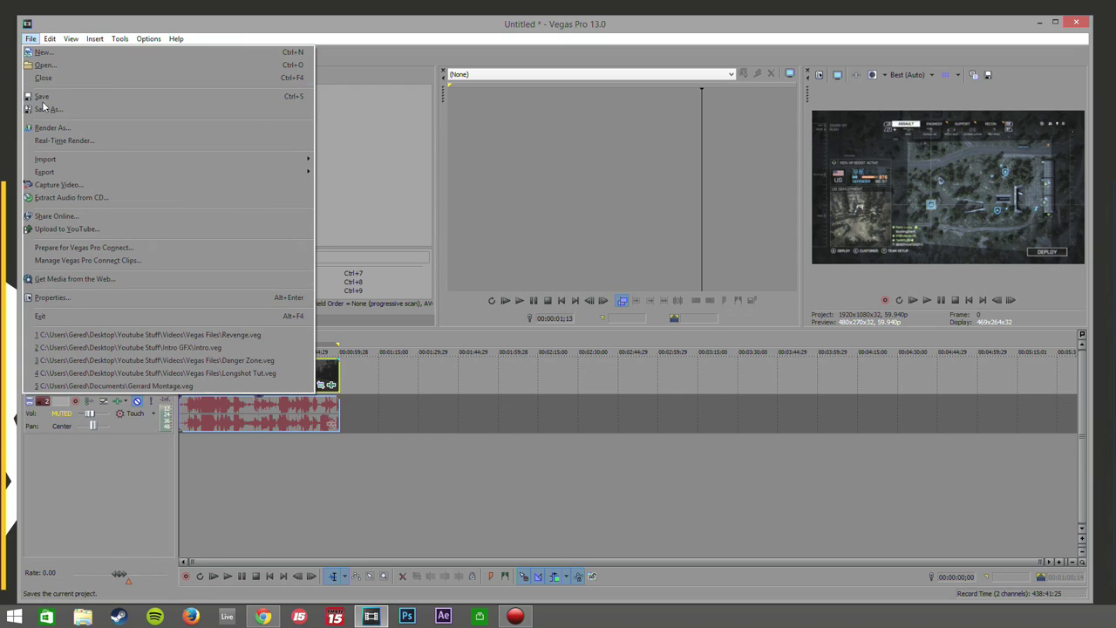
pyautogui.click(52, 127)
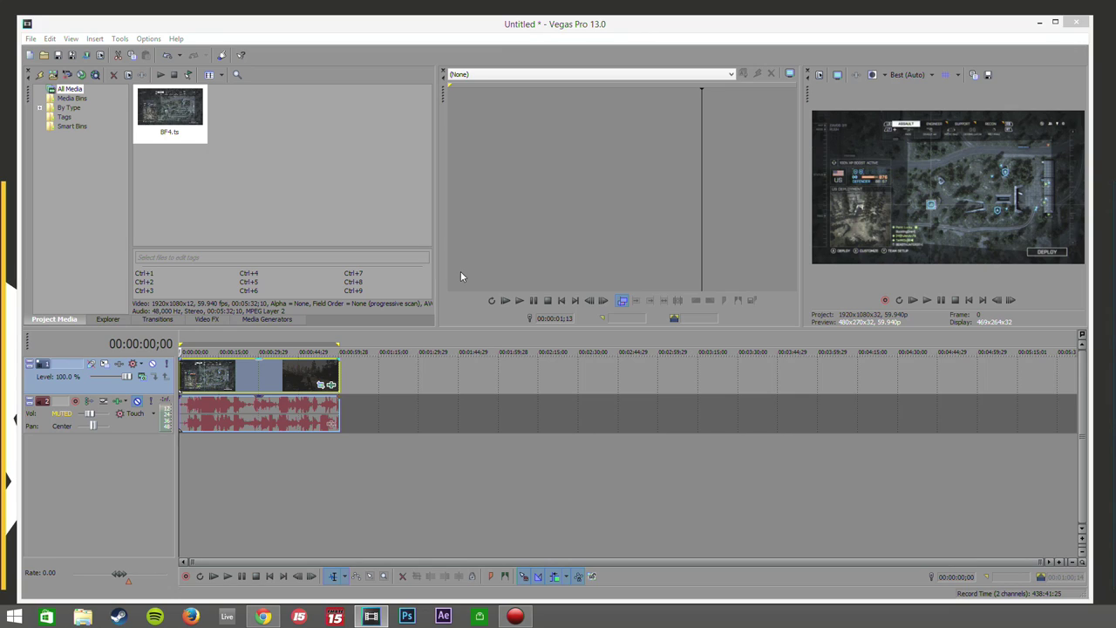
# - Select and expand the MainConcept AVC/AAC (*.mp4;*.avc) output format
pyautogui.moveTo(538, 97); pyautogui.dragTo(741, 70)
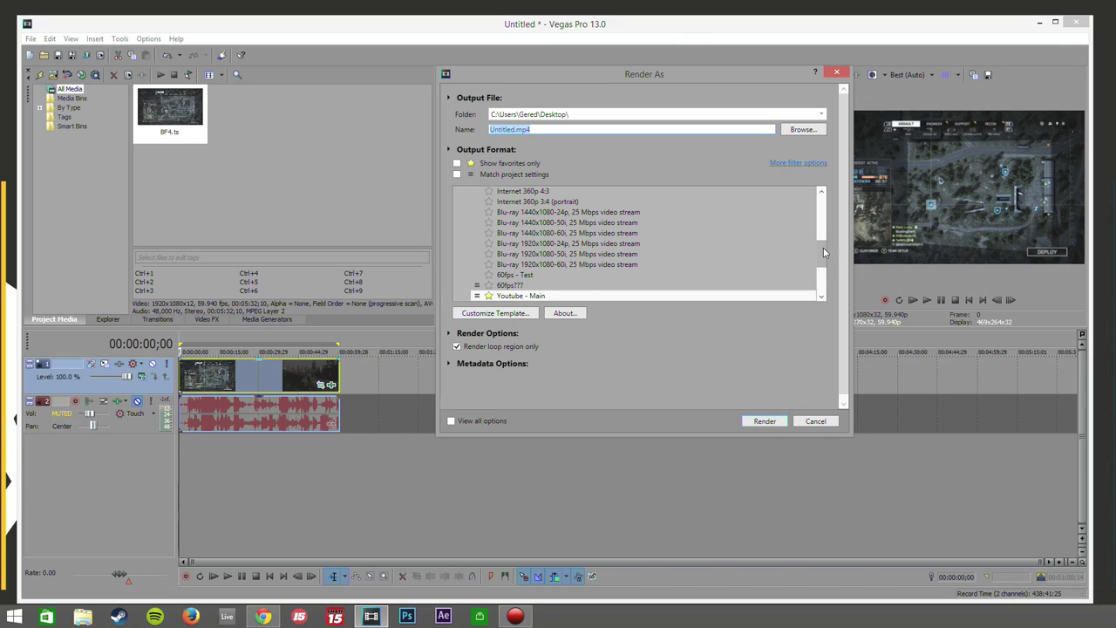
pyautogui.scroll(-3, 822, 252)
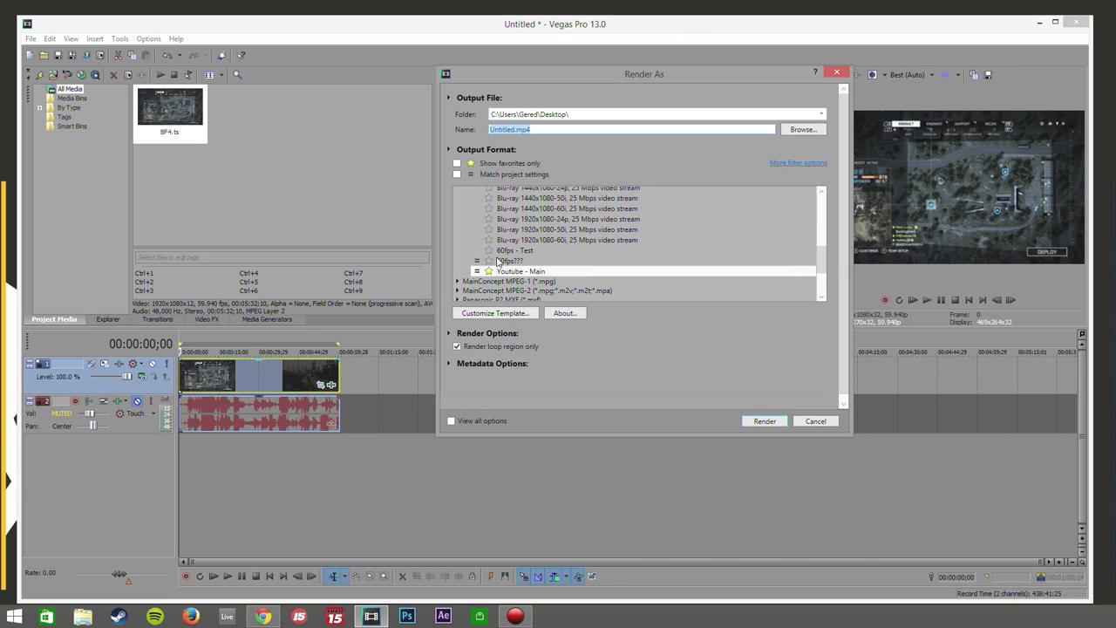
pyautogui.moveTo(820, 260); pyautogui.dragTo(820, 222)
pyautogui.click(458, 201)
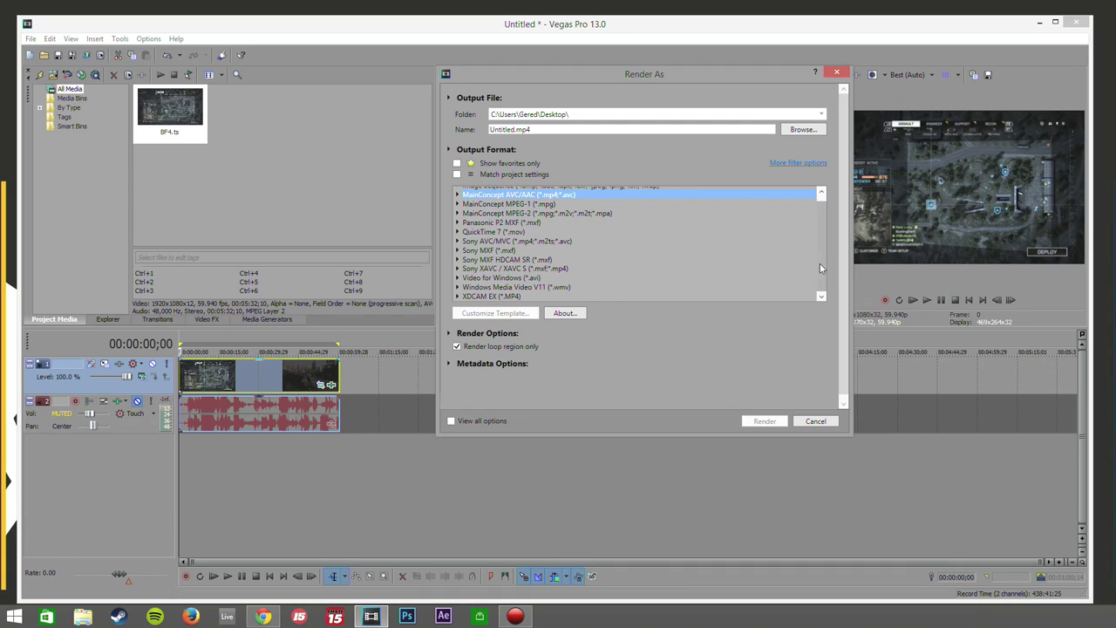
pyautogui.moveTo(820, 263); pyautogui.dragTo(755, 223)
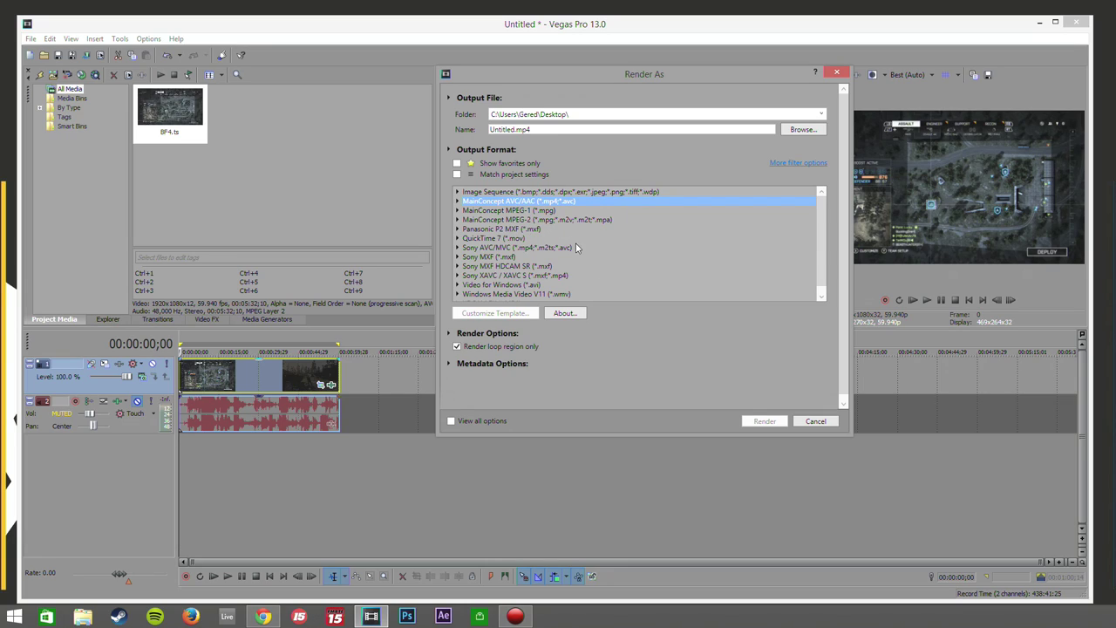
pyautogui.click(457, 201)
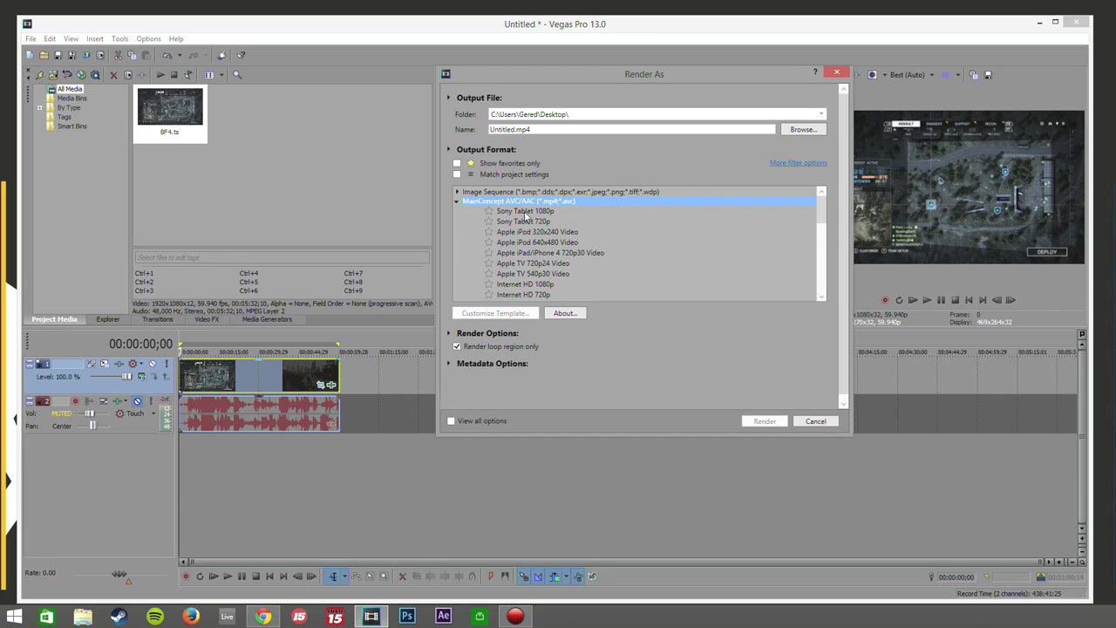
# - Try the Youtube - Main template, then pick Internet HD 1080p and open its custom settings
pyautogui.moveTo(819, 213); pyautogui.dragTo(819, 259)
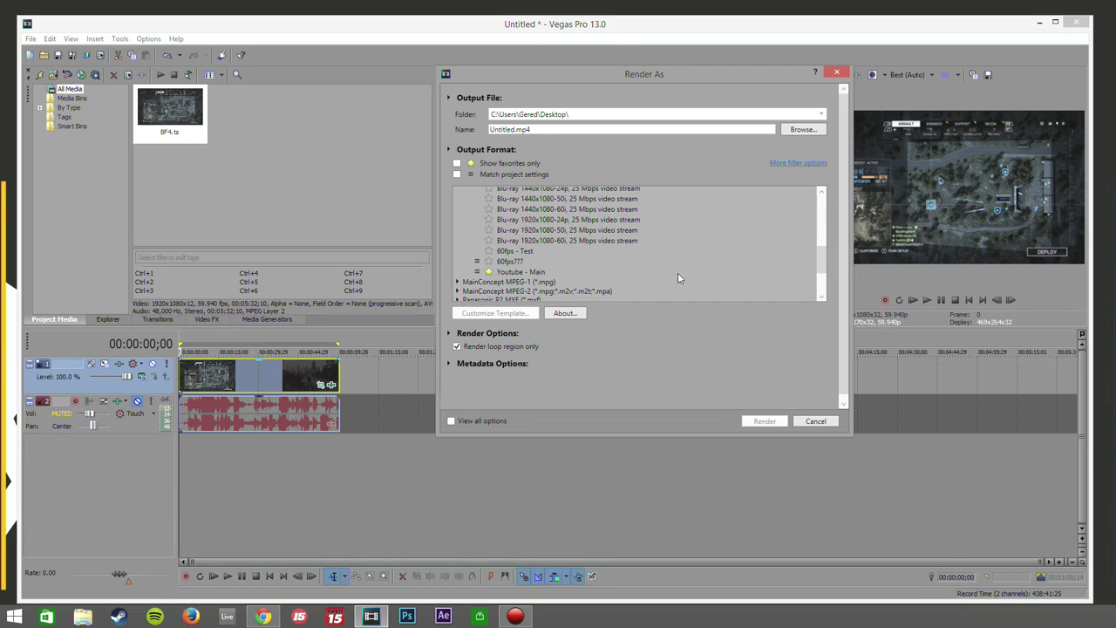
pyautogui.click(523, 273)
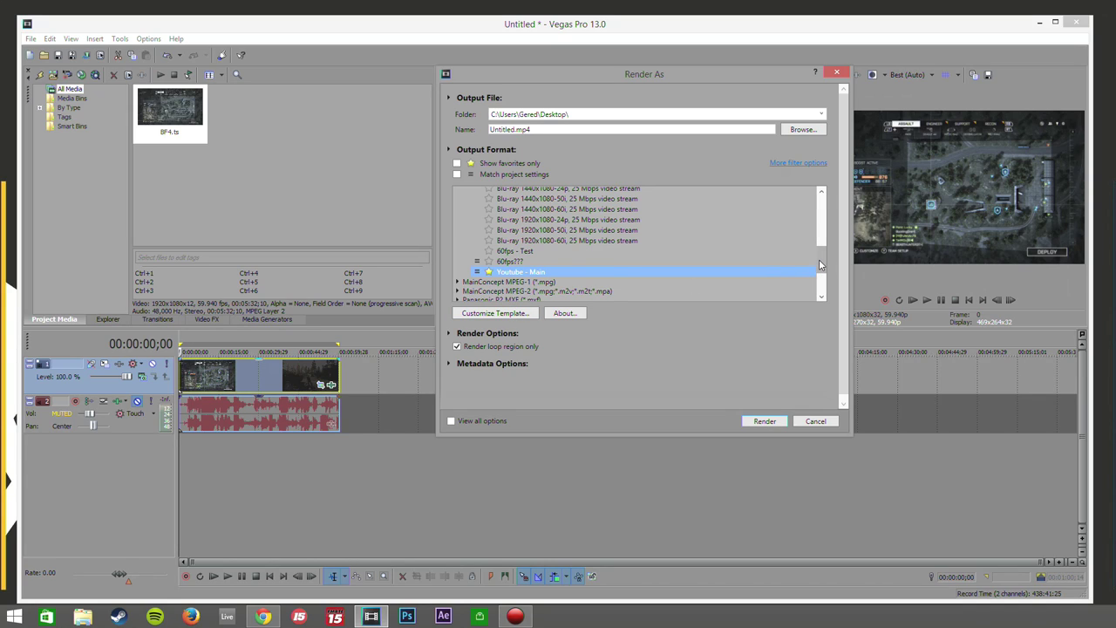
pyautogui.moveTo(820, 264); pyautogui.dragTo(828, 232)
pyautogui.scroll(2, 726, 223)
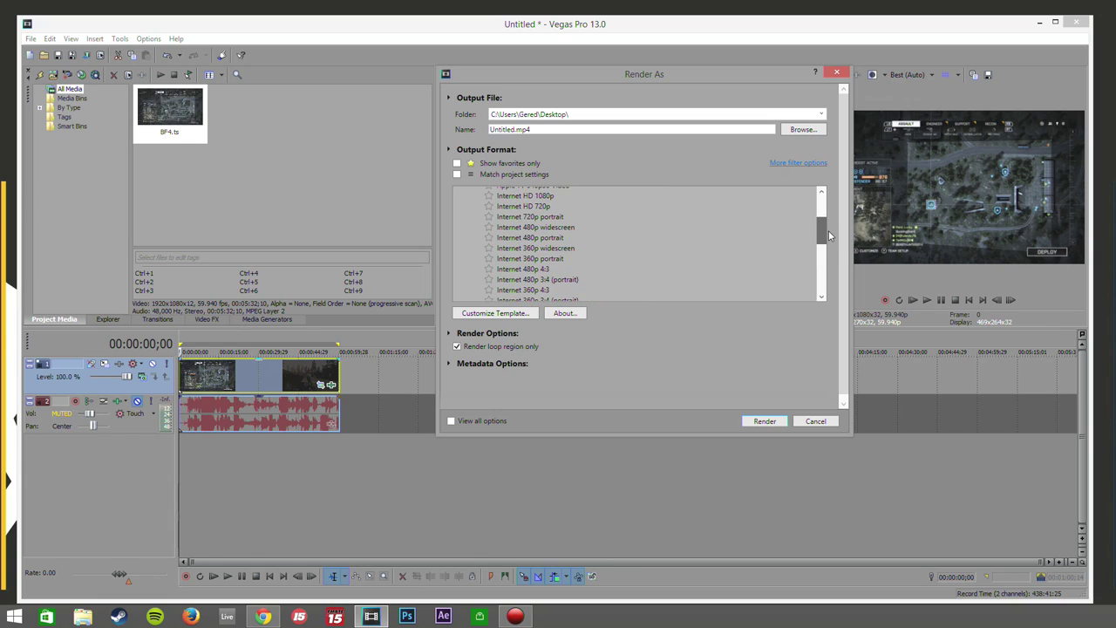
pyautogui.click(518, 202)
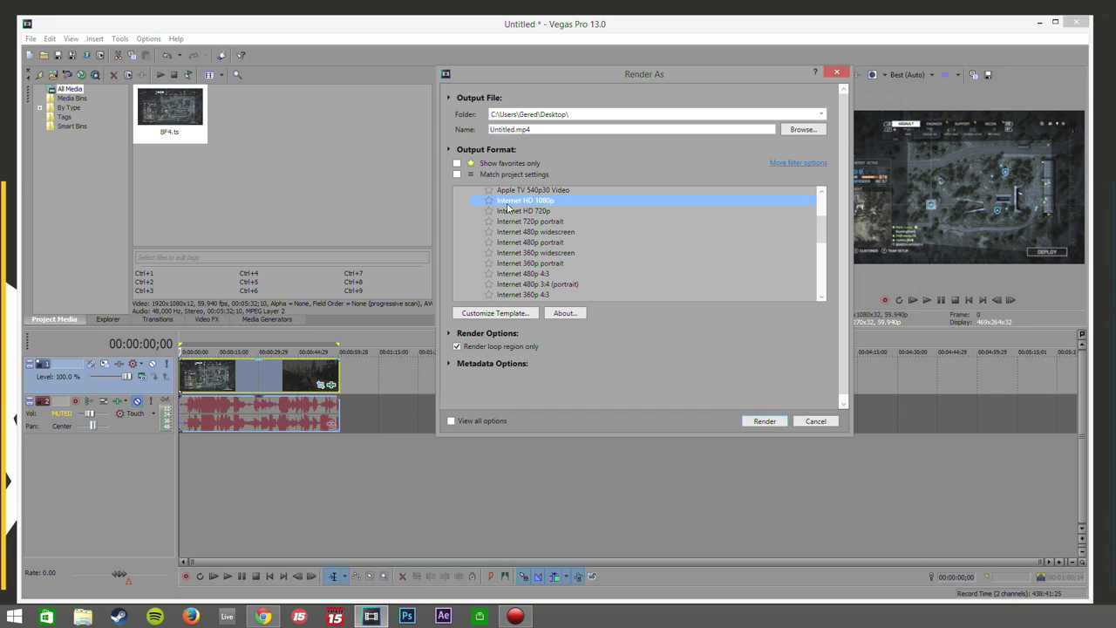
pyautogui.click(494, 312)
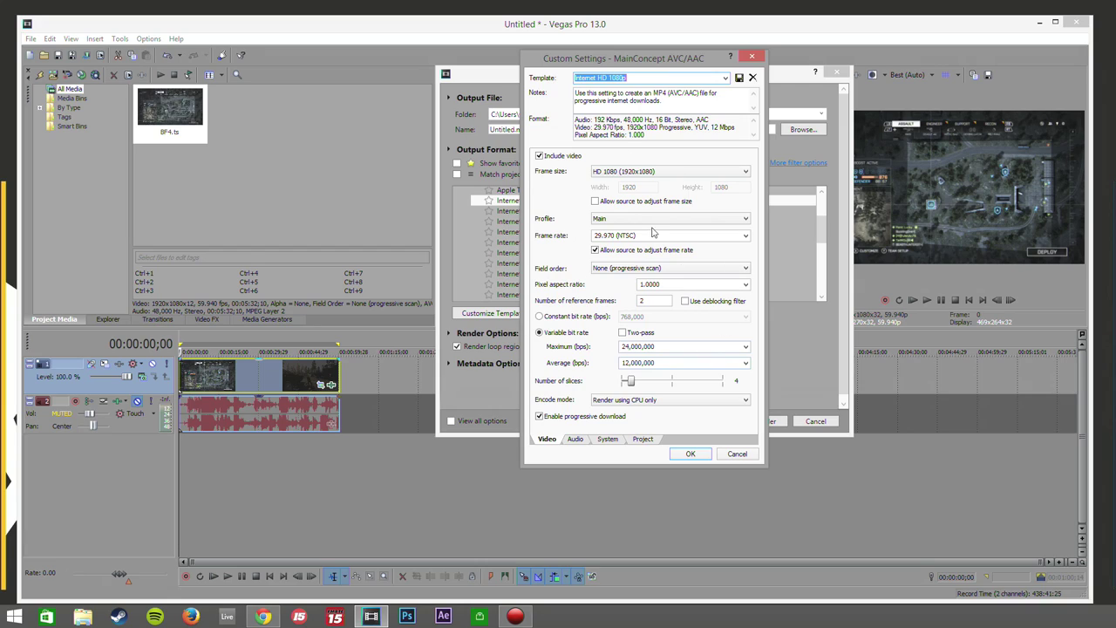
pyautogui.click(752, 58)
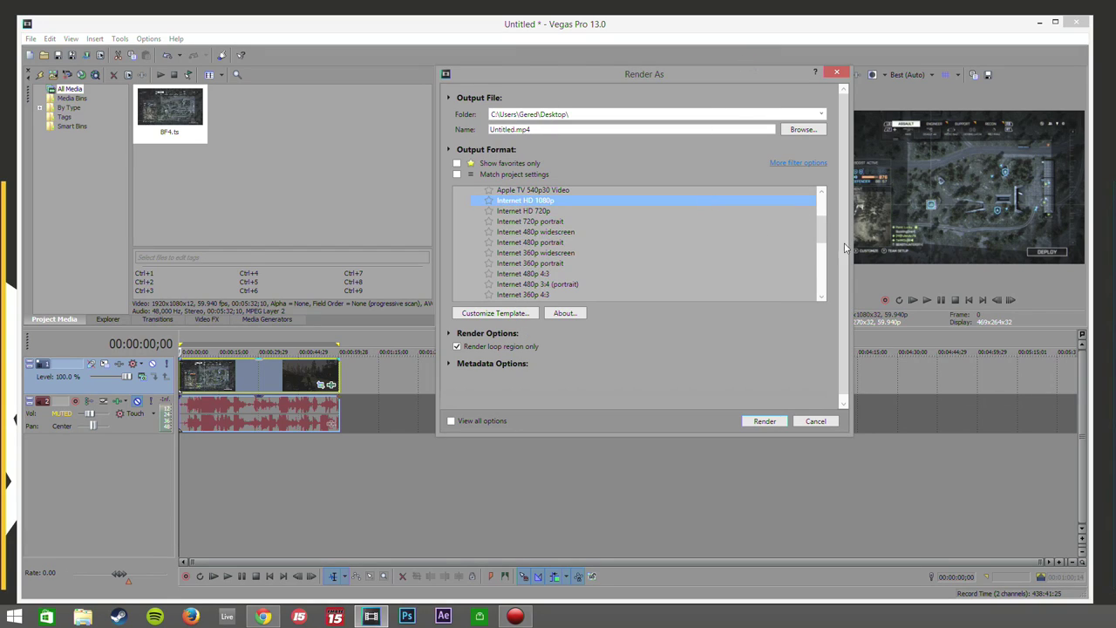
pyautogui.moveTo(821, 227); pyautogui.dragTo(821, 261)
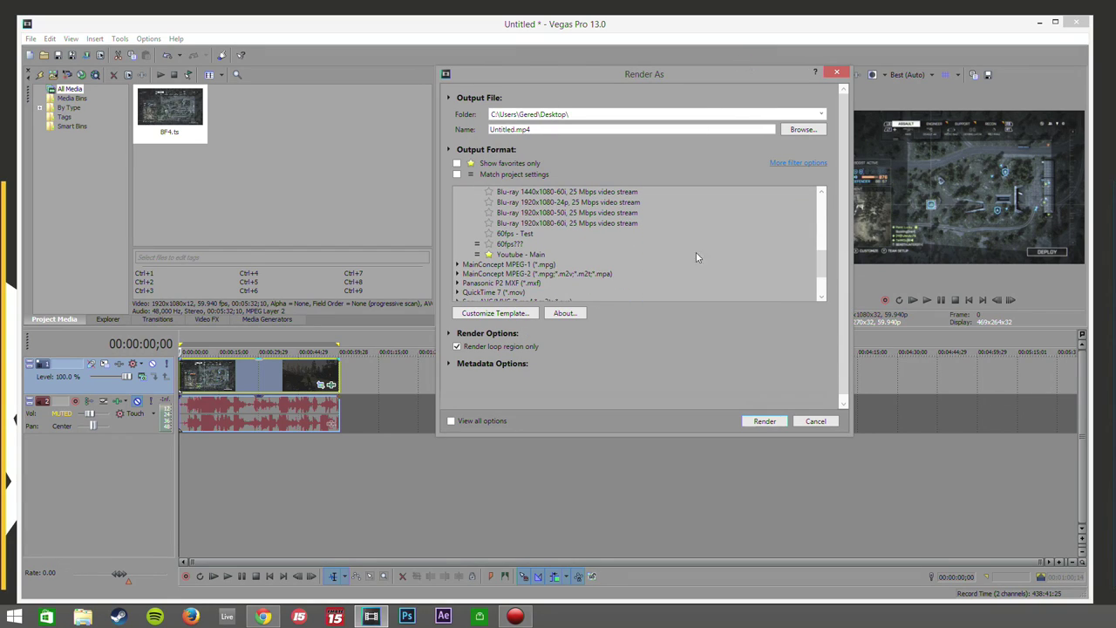
pyautogui.click(521, 254)
# - In Youtube - Main's custom settings, keep HD 1080 (1920x1080) frame size and Main profile
pyautogui.click(493, 313)
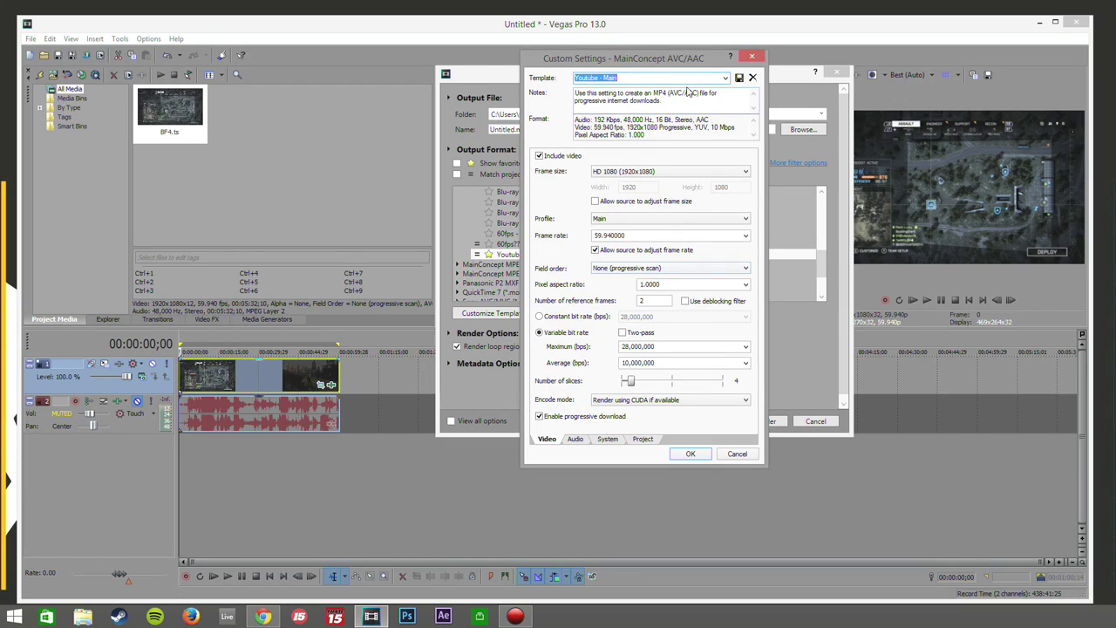
pyautogui.press('Tab')
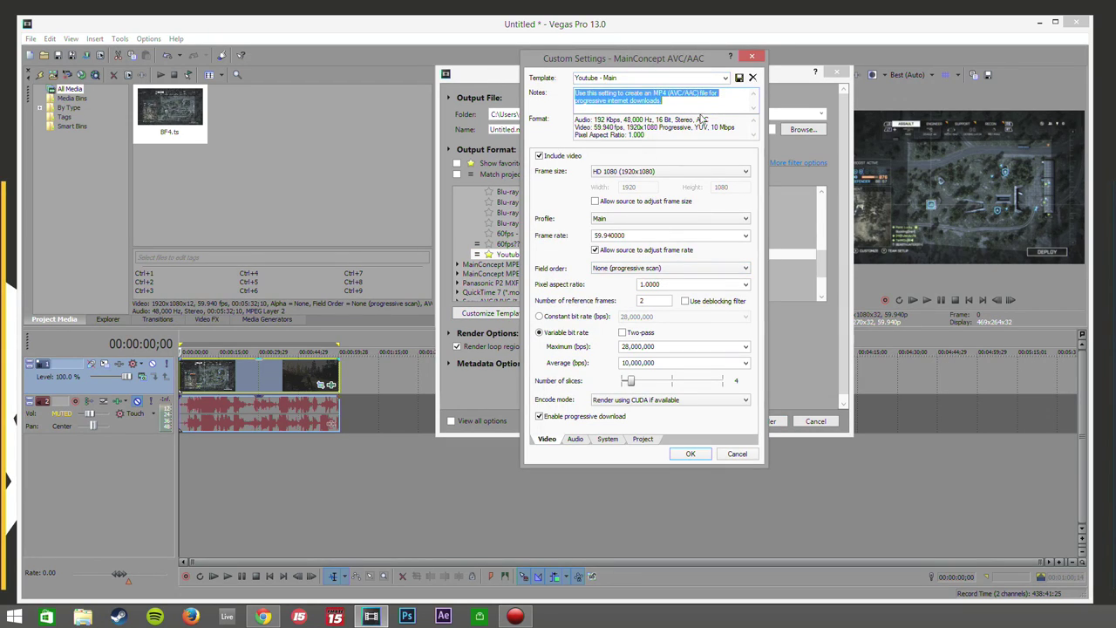
pyautogui.click(667, 105)
pyautogui.press('Tab')
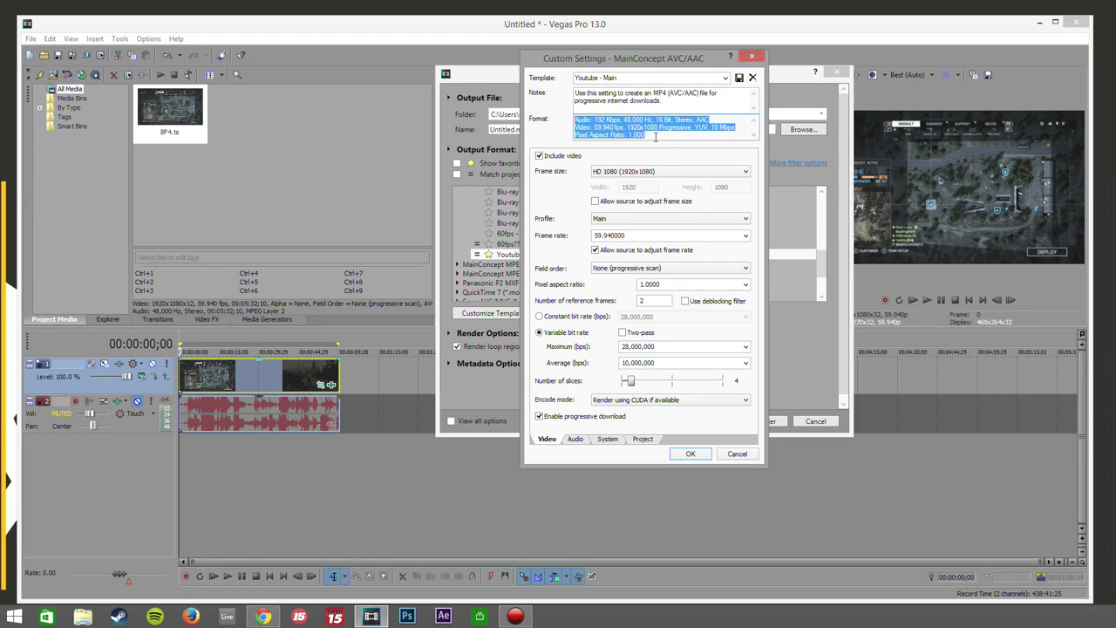
pyautogui.click(655, 137)
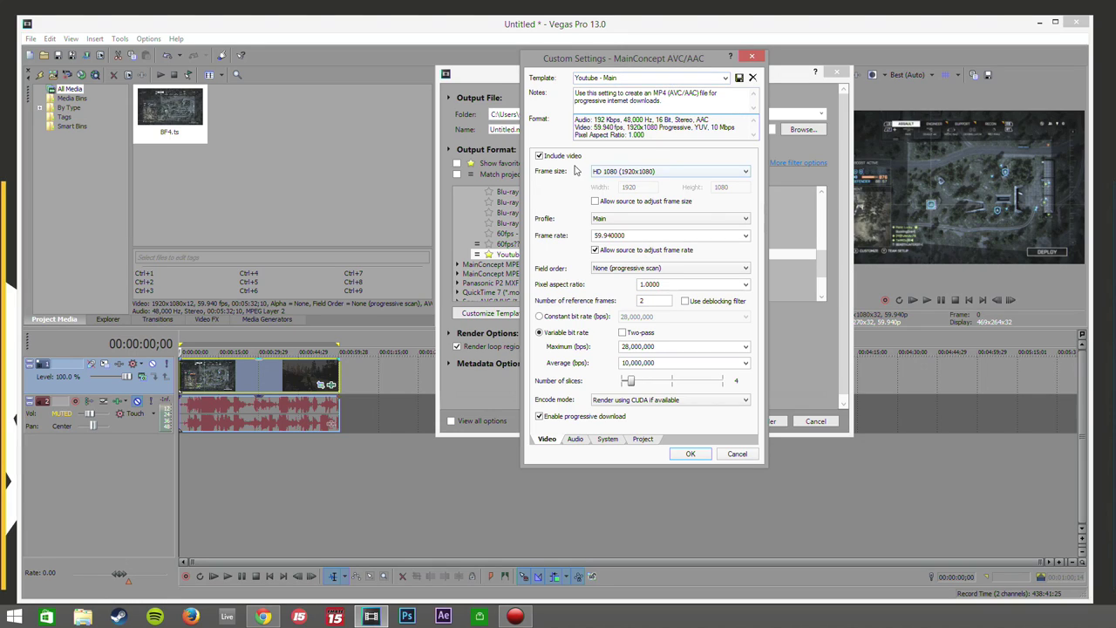
pyautogui.click(614, 172)
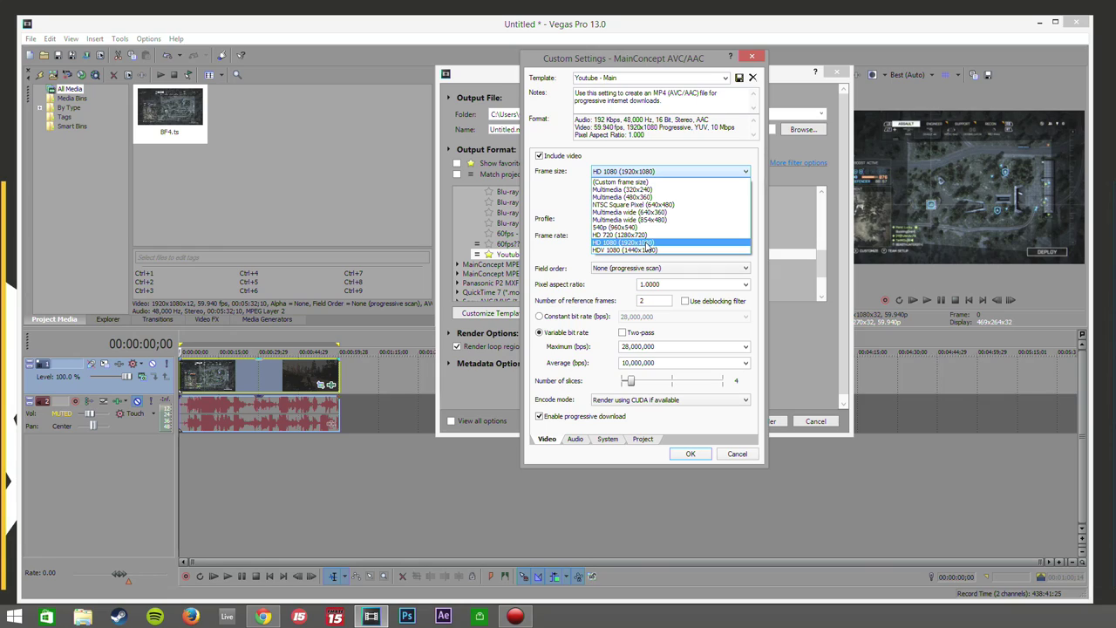
pyautogui.click(648, 244)
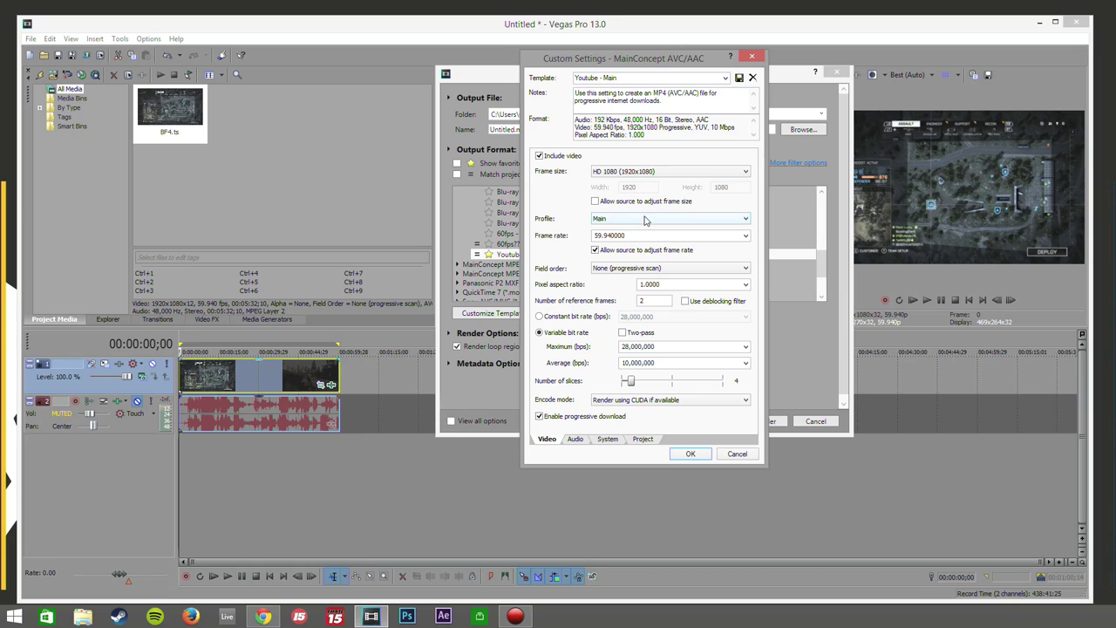
pyautogui.click(645, 220)
pyautogui.click(646, 220)
# - Keep the 59.940000 frame rate and uncheck 'Allow source to adjust frame rate'
pyautogui.click(745, 236)
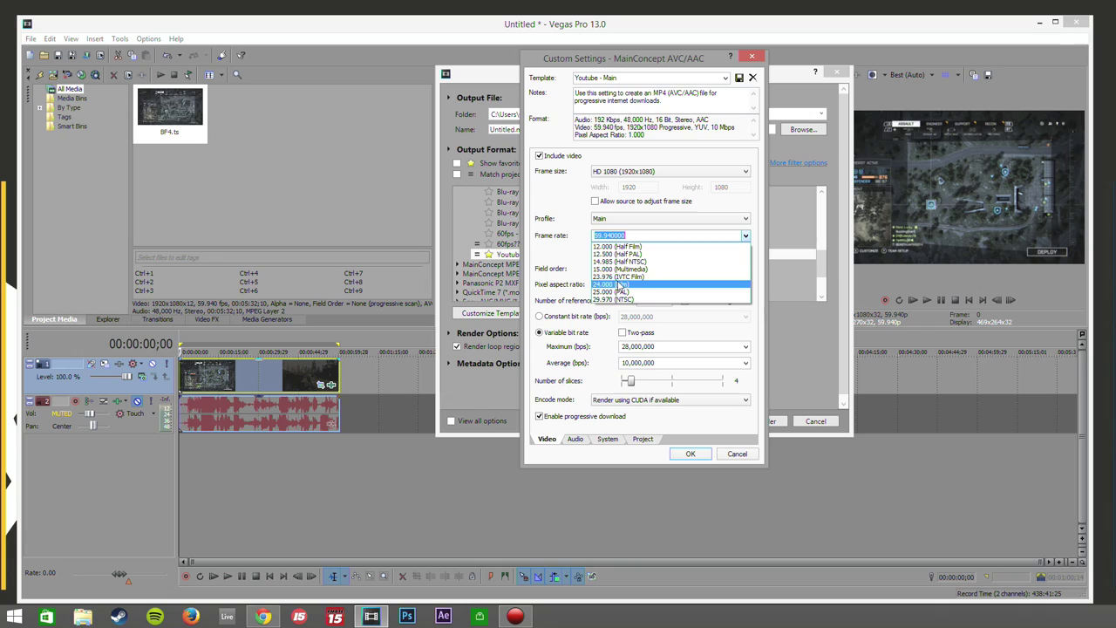
pyautogui.click(641, 236)
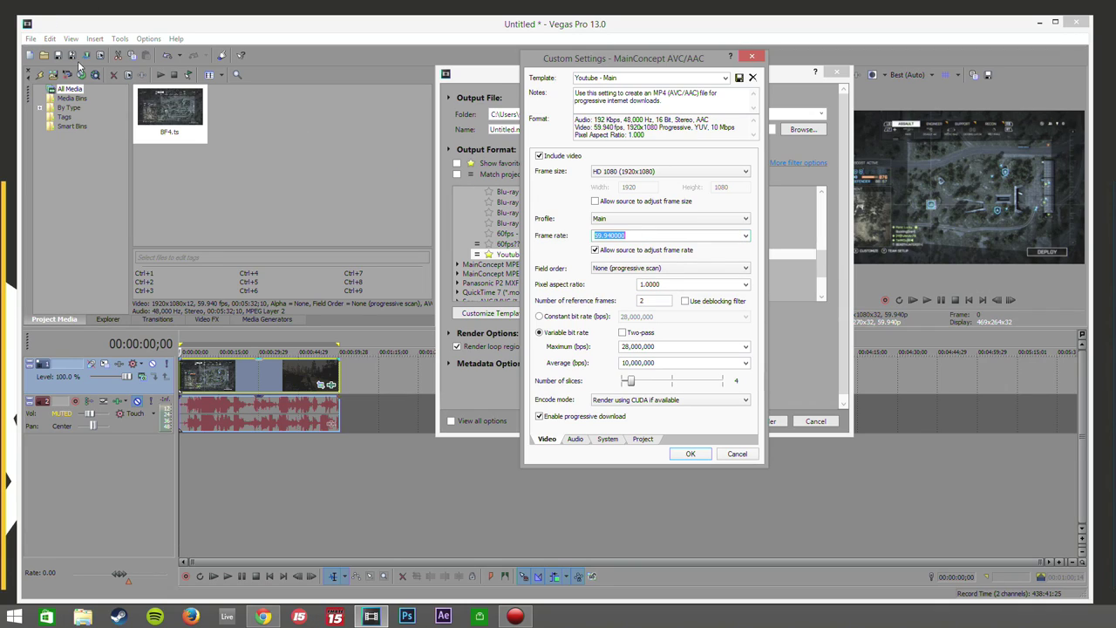
pyautogui.click(634, 236)
pyautogui.click(596, 251)
pyautogui.doubleClick(592, 237)
pyautogui.click(679, 237)
# - Check the variable bit rate fields: Maximum 28,000,000 bps and Average 10,000,000 bps
pyautogui.doubleClick(668, 347)
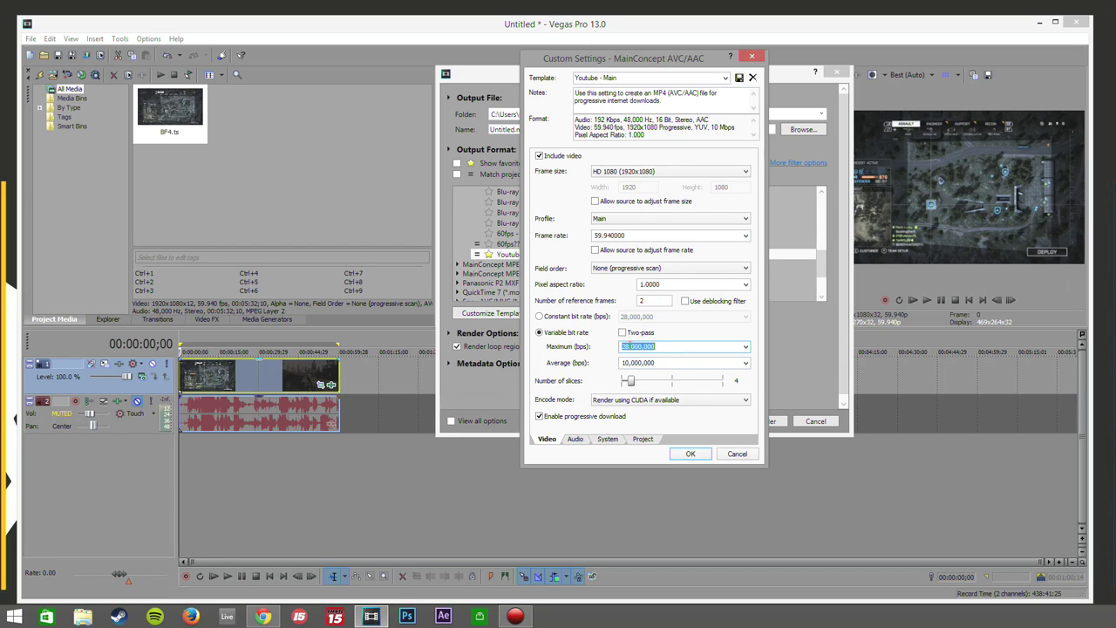
pyautogui.doubleClick(673, 362)
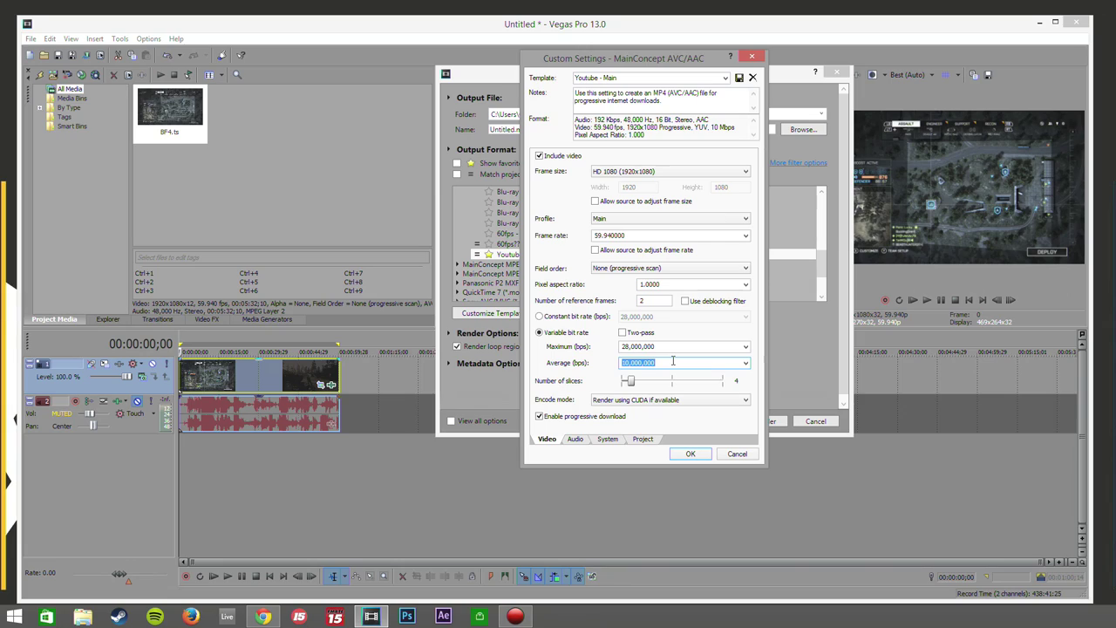
pyautogui.click(663, 347)
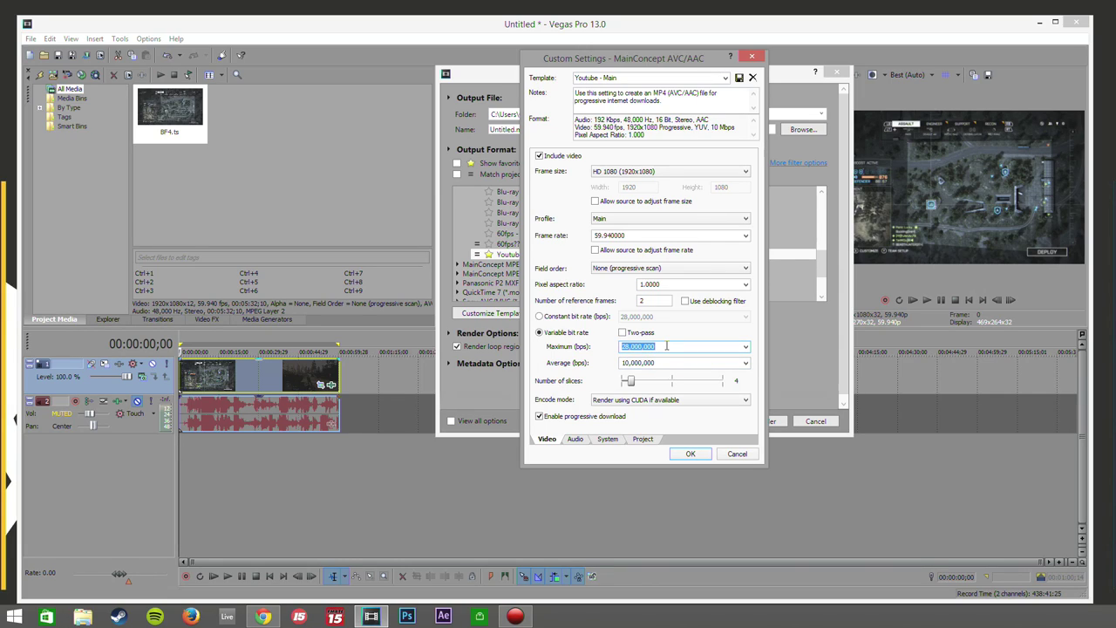
pyautogui.click(672, 363)
pyautogui.click(668, 351)
pyautogui.click(668, 362)
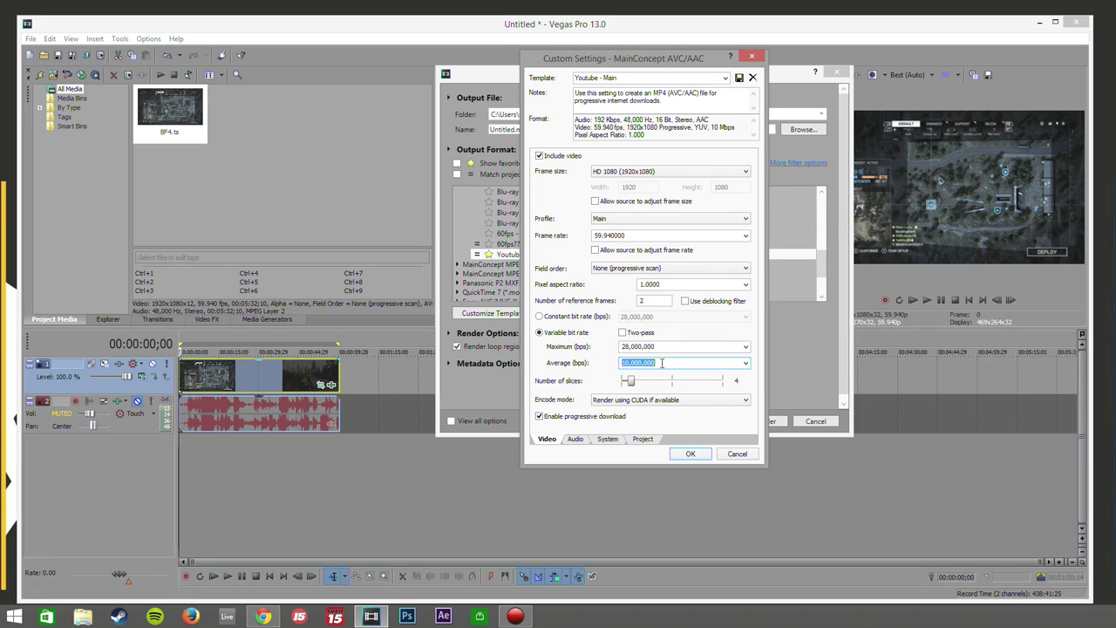
pyautogui.click(621, 349)
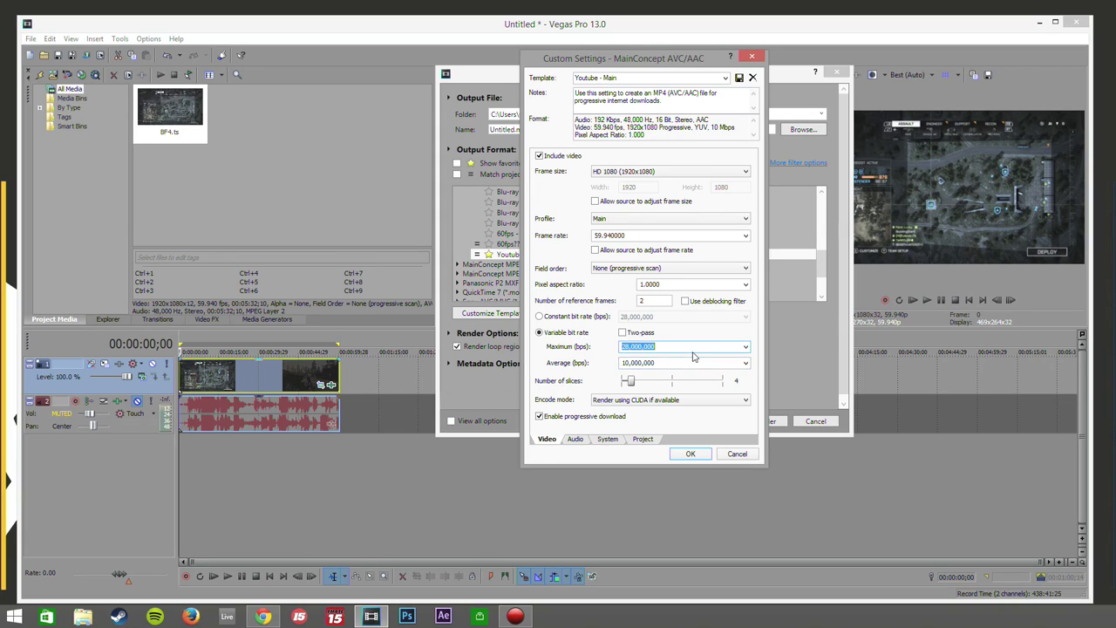
pyautogui.click(667, 363)
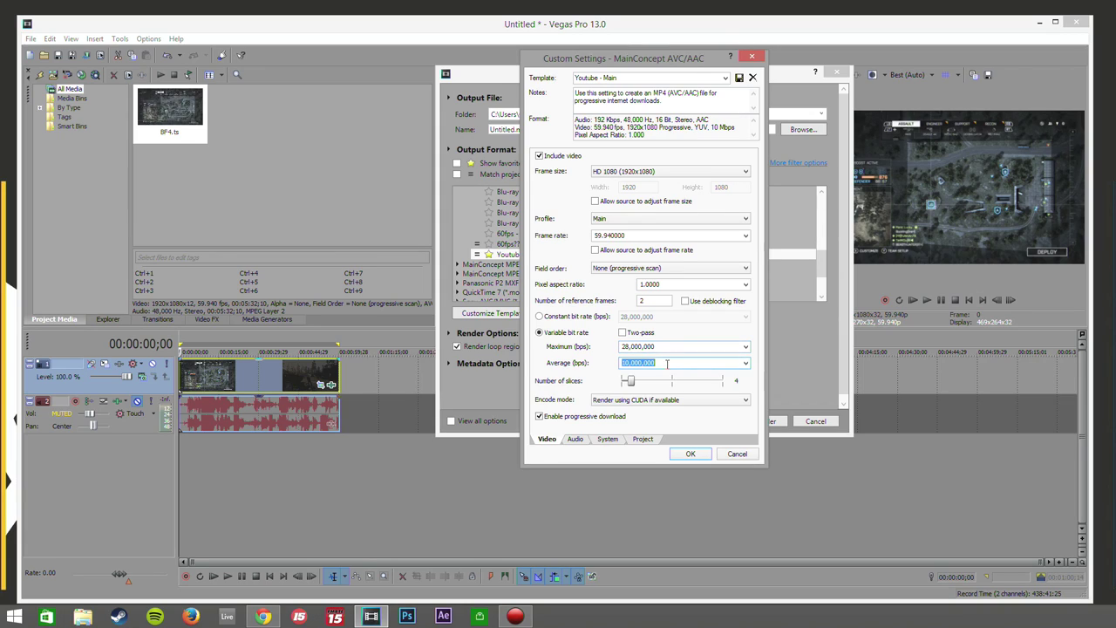
pyautogui.click(662, 347)
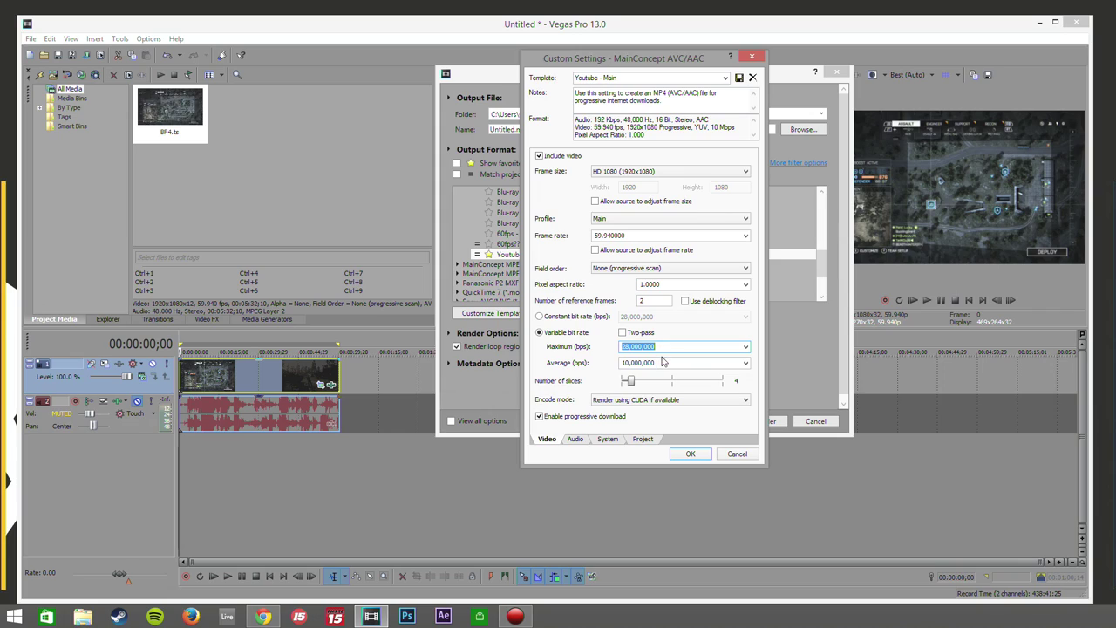
pyautogui.click(663, 362)
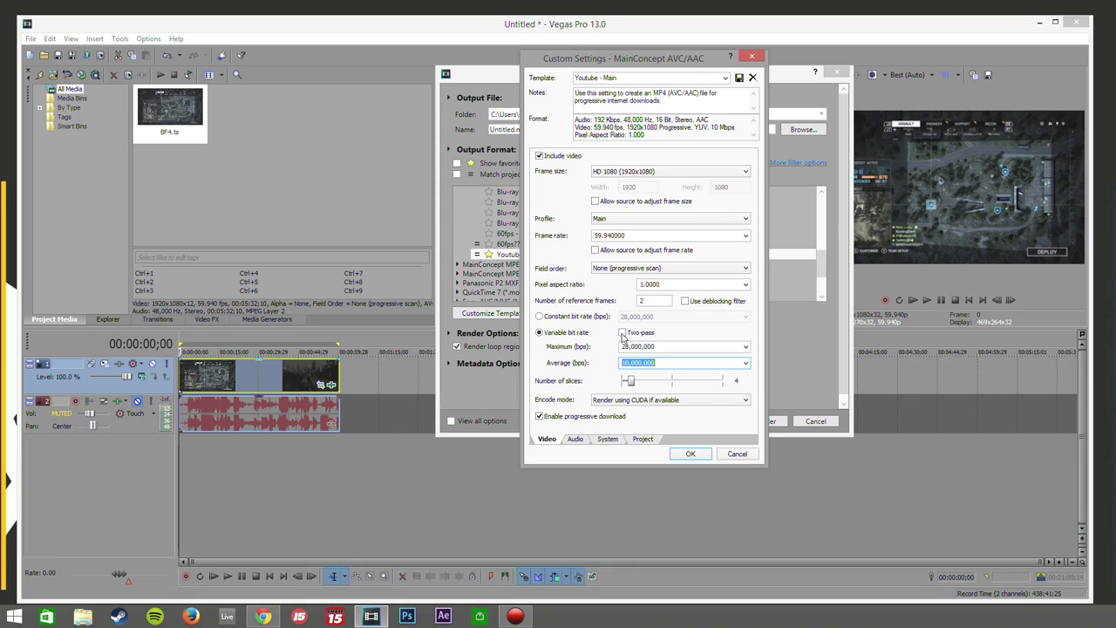
pyautogui.click(634, 400)
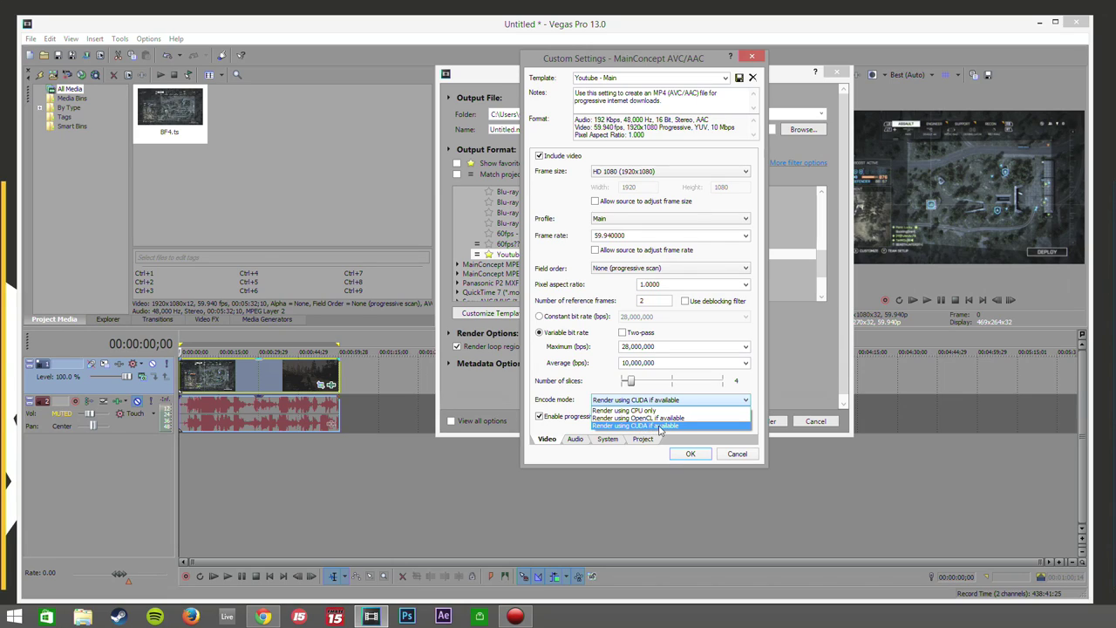
pyautogui.click(635, 427)
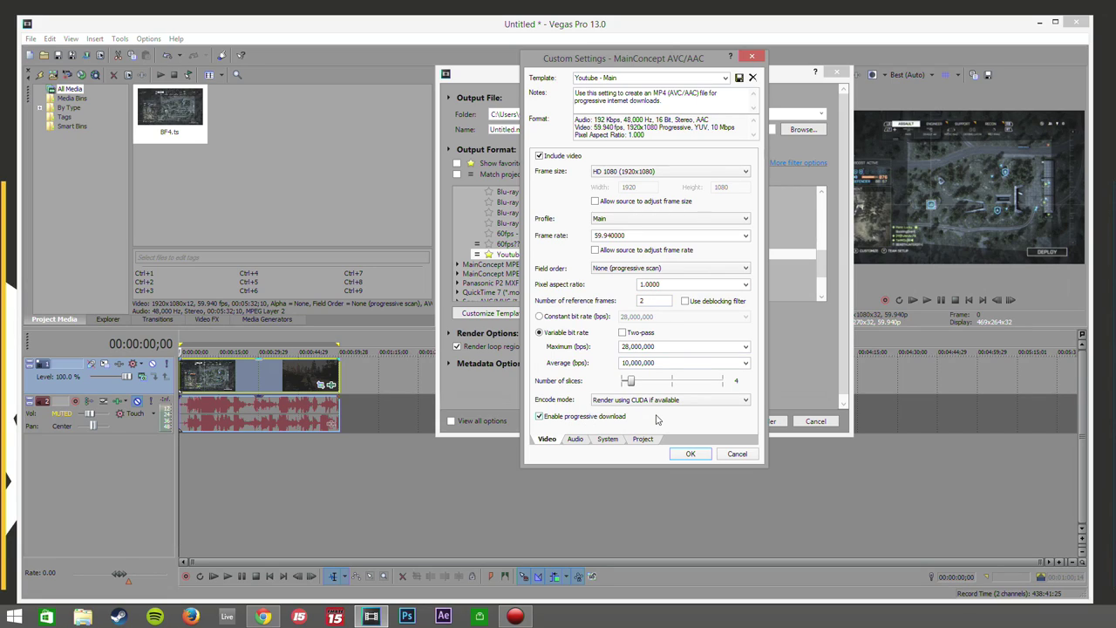
# - Keep audio at 48,000 Hz and 192,000 bps, and run Check GPU for CUDA
pyautogui.click(579, 439)
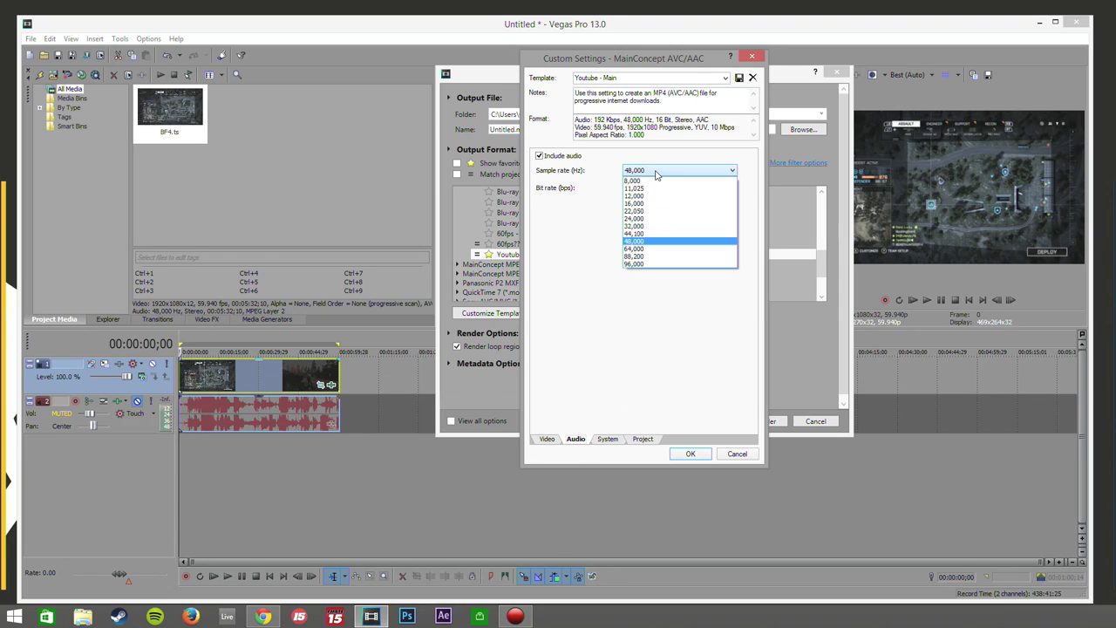
pyautogui.click(656, 171)
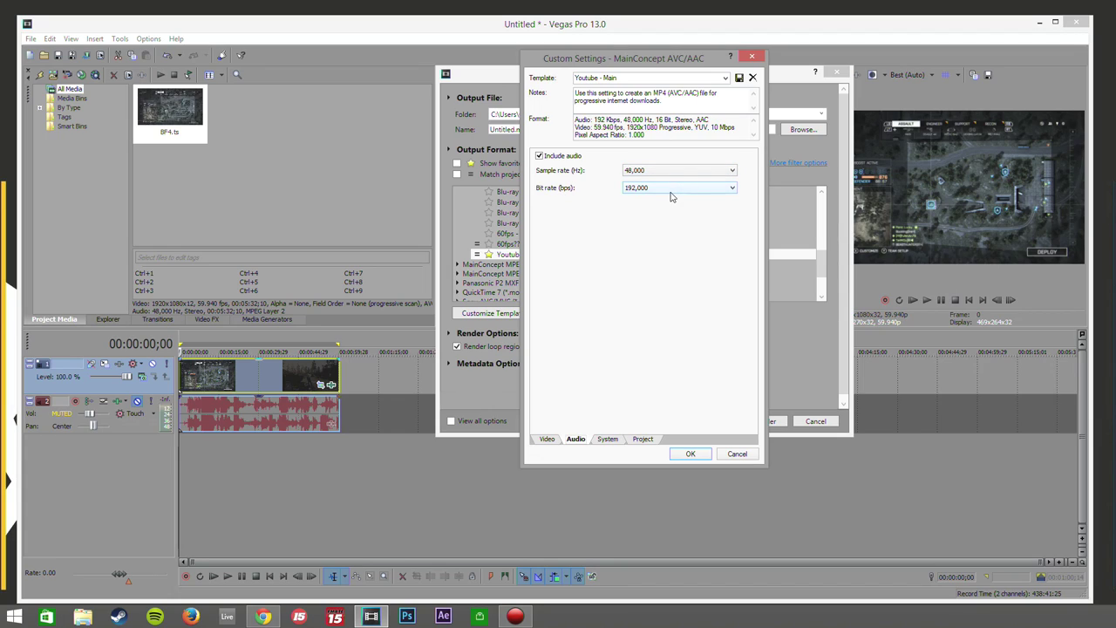
pyautogui.click(671, 191)
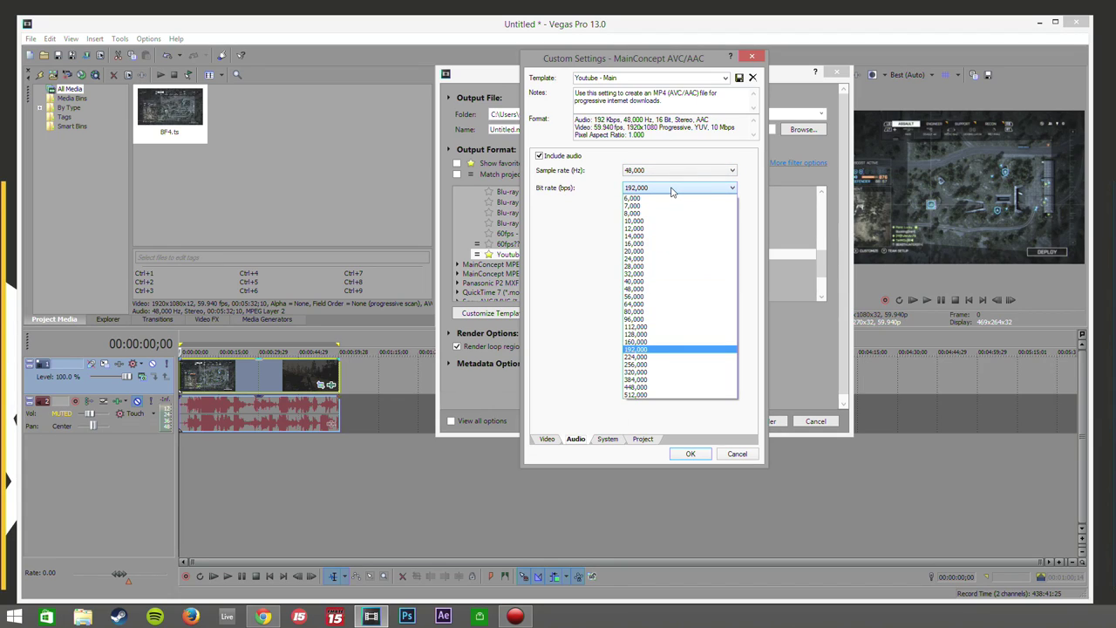
pyautogui.click(669, 189)
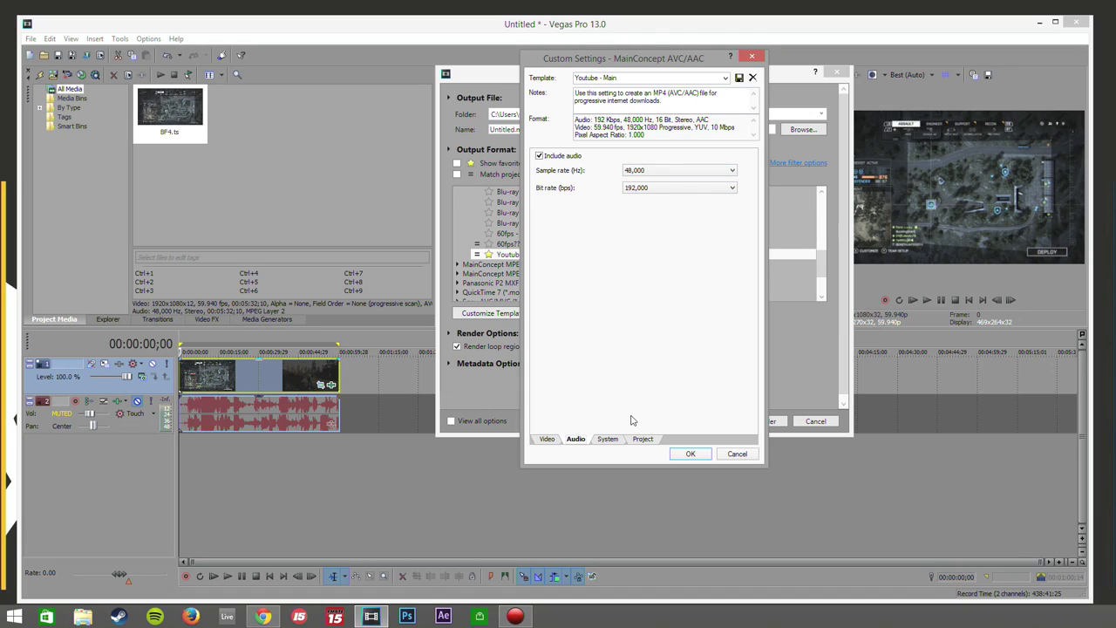
pyautogui.click(611, 439)
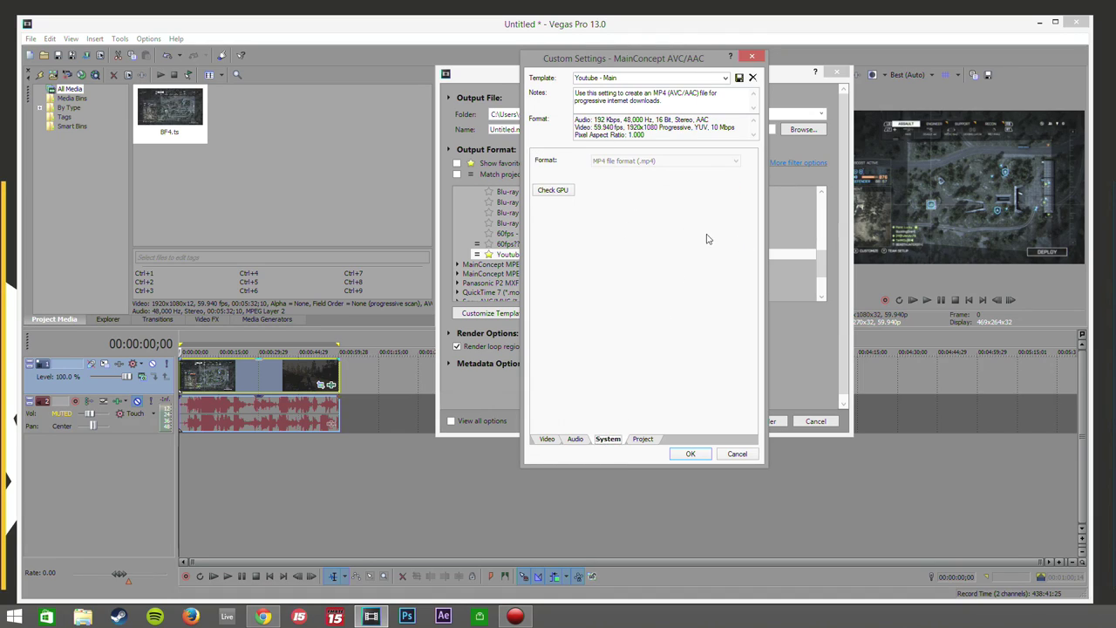
pyautogui.click(557, 191)
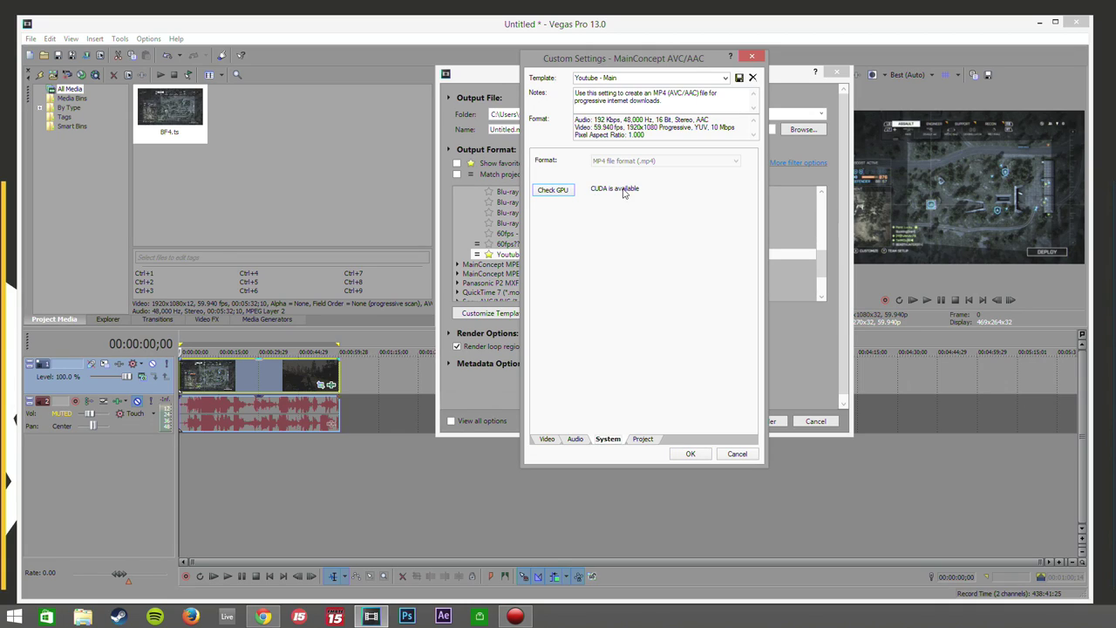
# - Keep video rendering quality at Best and accept the custom template settings
pyautogui.click(641, 439)
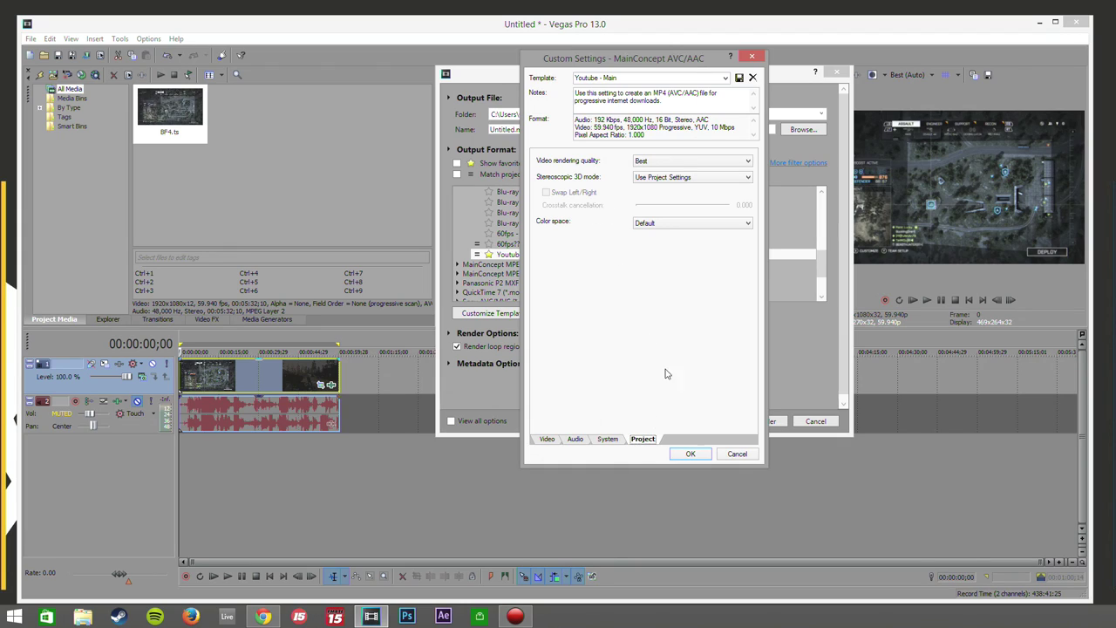
pyautogui.click(661, 165)
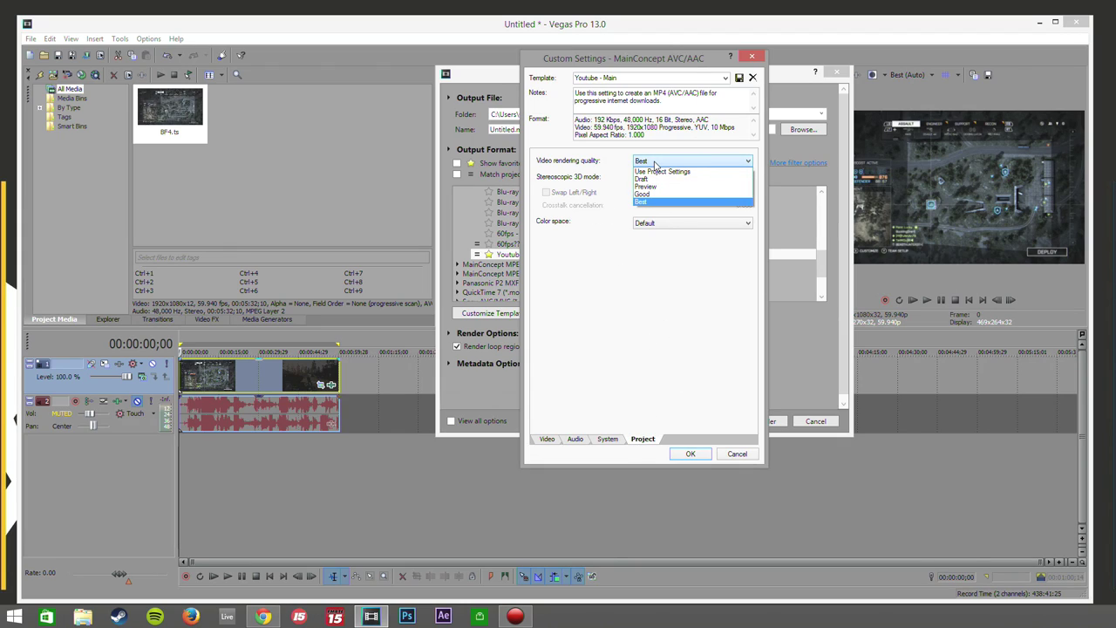
pyautogui.click(651, 163)
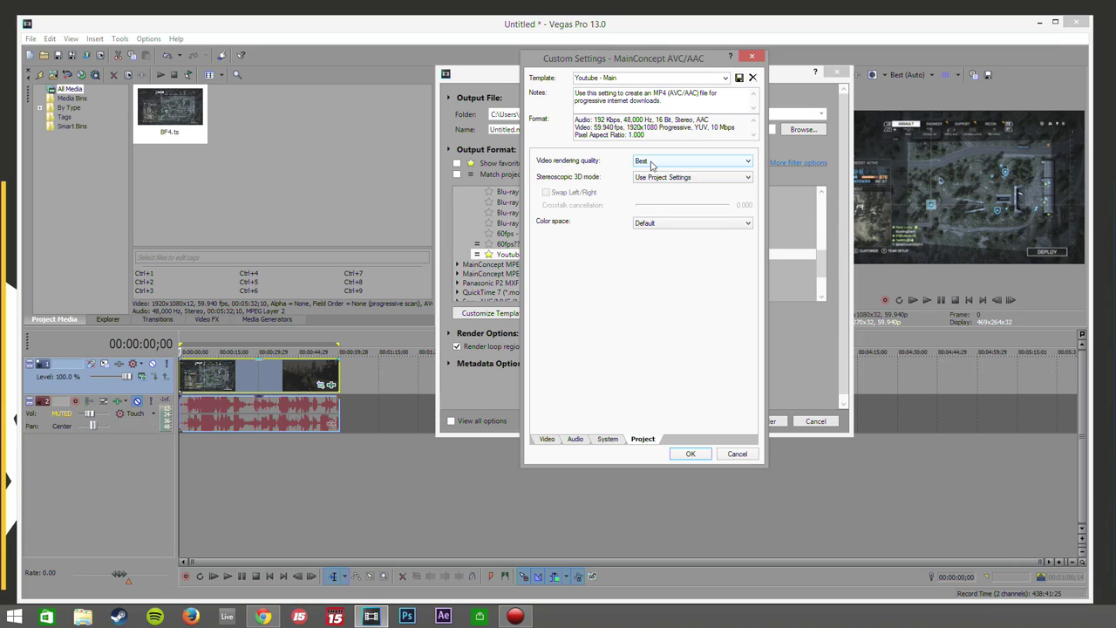
pyautogui.press('Tab')
pyautogui.press('Tab')
pyautogui.click(690, 454)
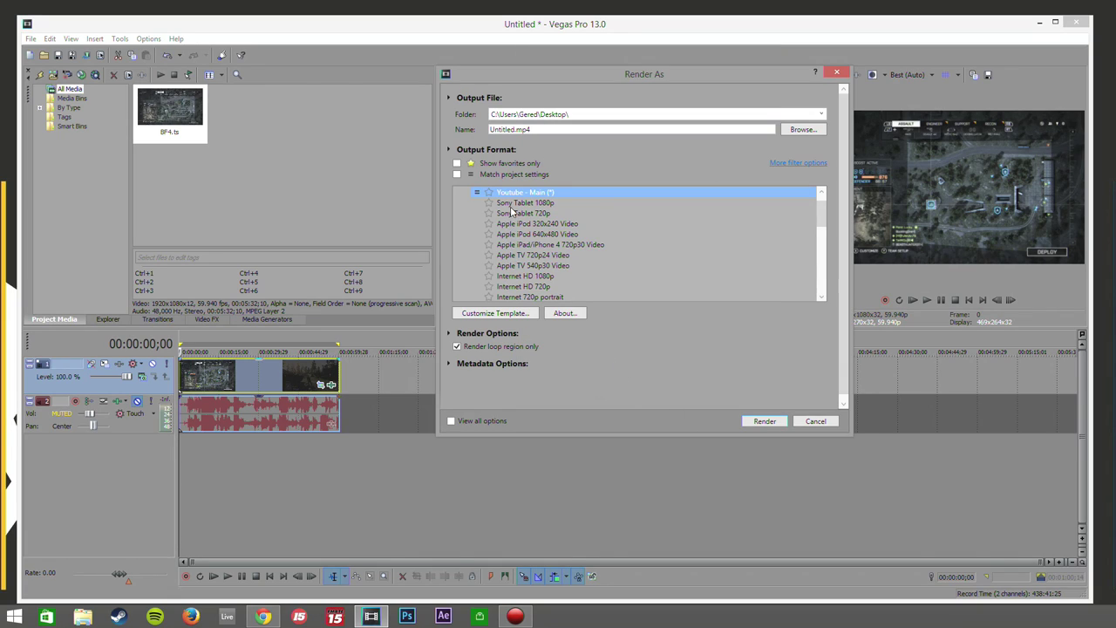
# - Star the Youtube - Main (*) template as a favourite in the template list
pyautogui.click(493, 313)
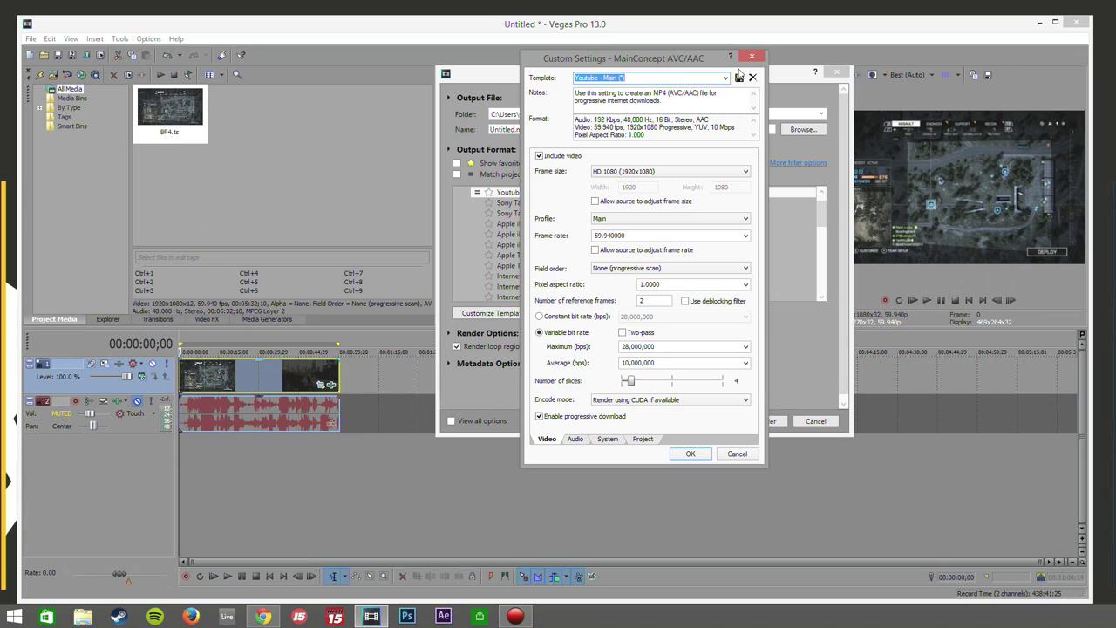
pyautogui.click(753, 58)
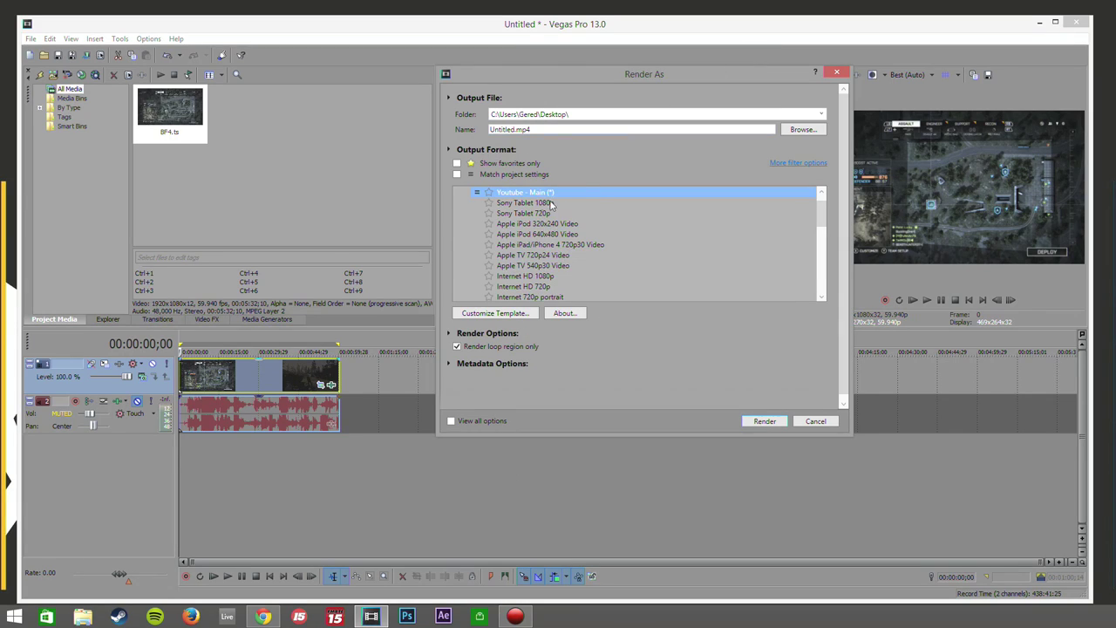
pyautogui.click(488, 193)
pyautogui.scroll(1, 608, 241)
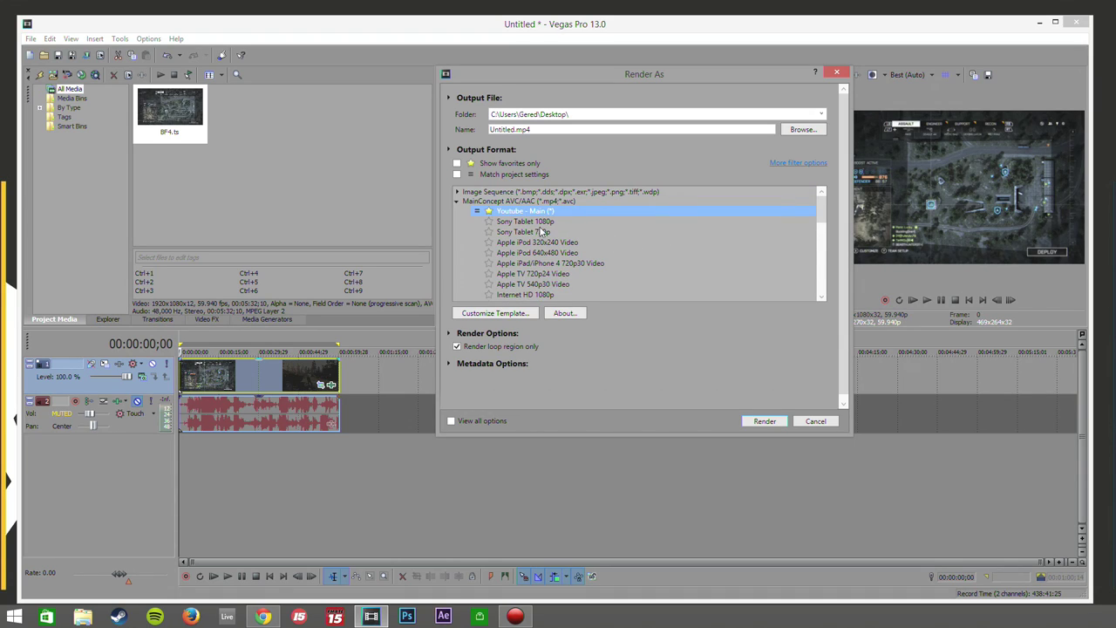
pyautogui.scroll(-1, 541, 231)
pyautogui.scroll(1, 529, 225)
# - Browse Local Disk (C:), Desktop and Videos, keeping the Desktop output folder
pyautogui.click(631, 114)
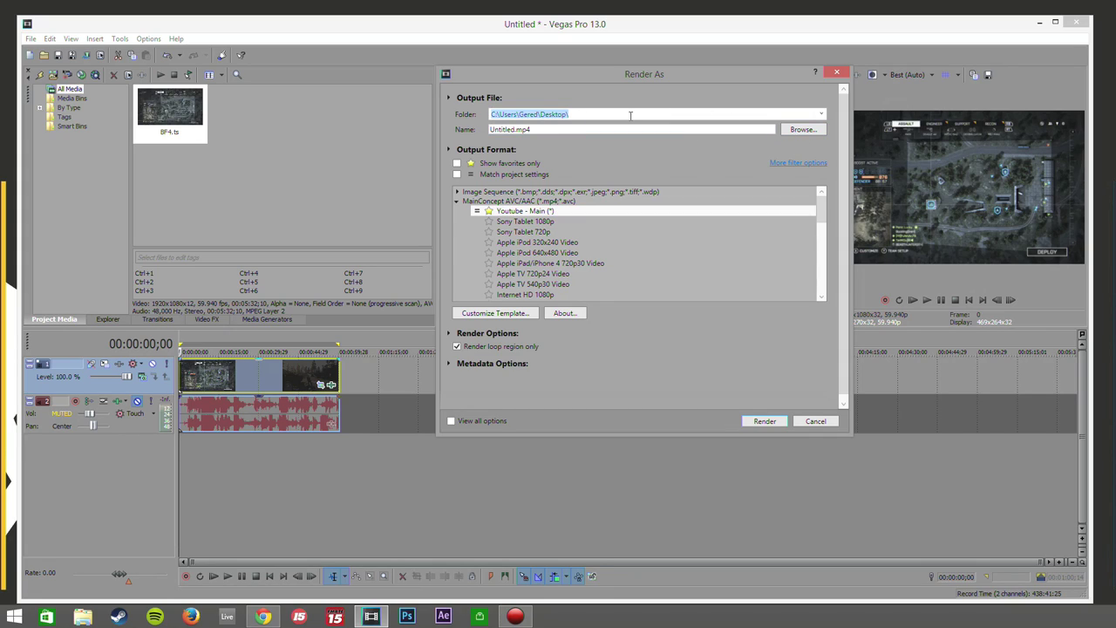
pyautogui.click(595, 114)
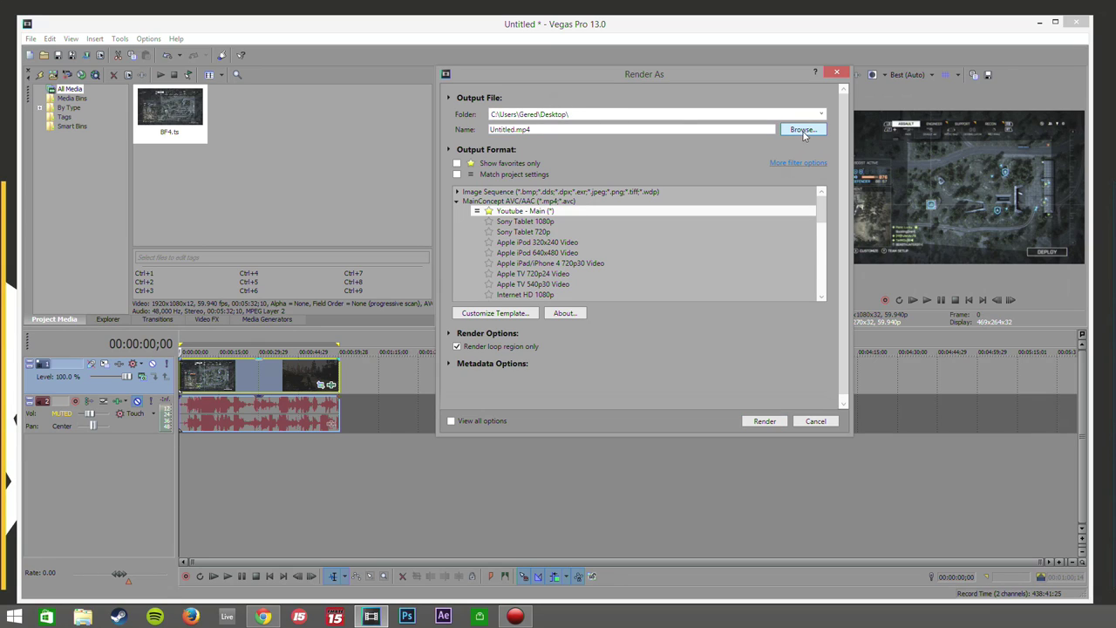
pyautogui.click(803, 130)
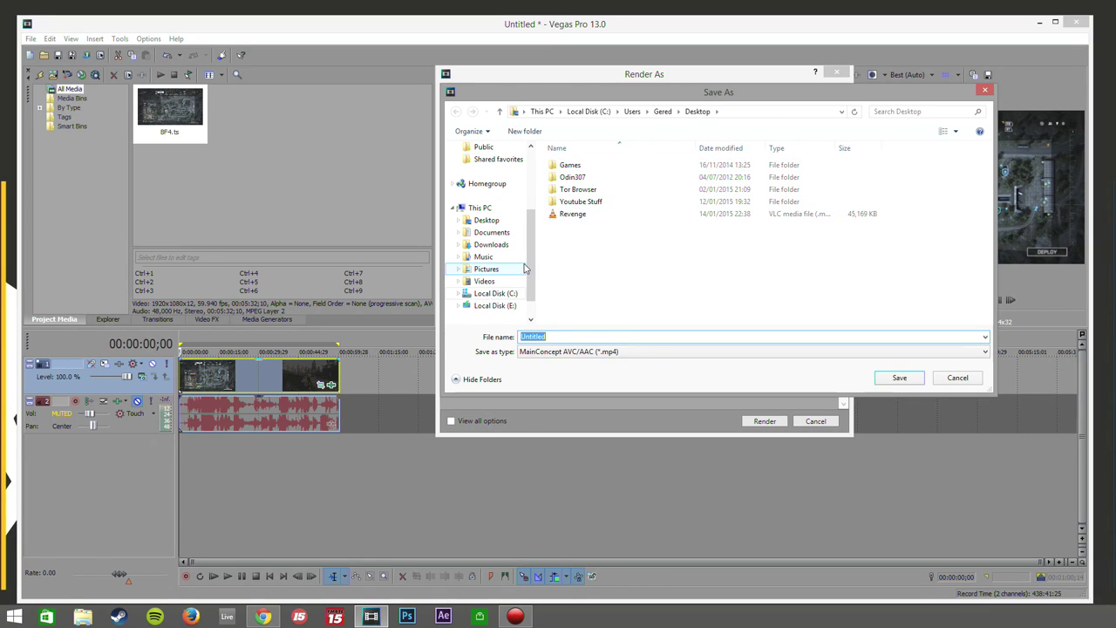
pyautogui.click(497, 294)
pyautogui.click(510, 220)
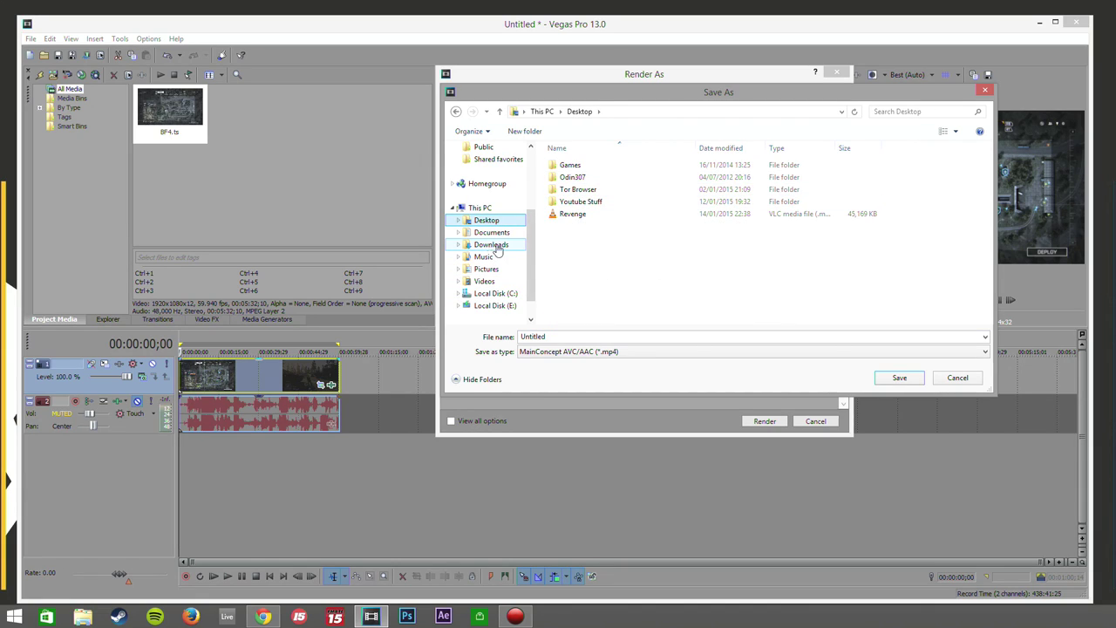
pyautogui.click(488, 281)
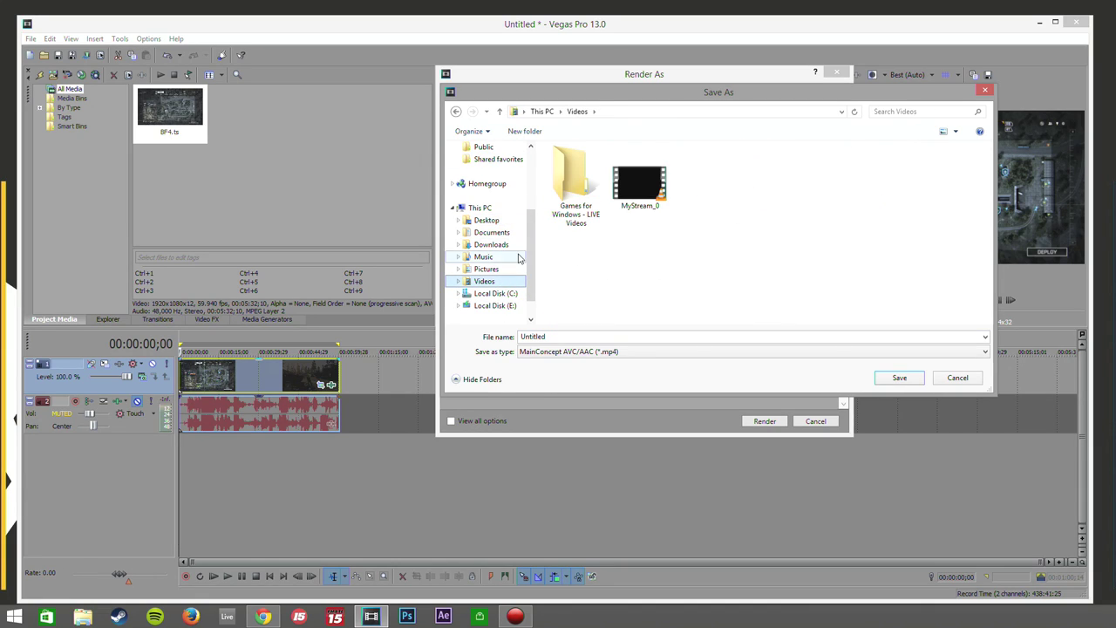
pyautogui.click(984, 90)
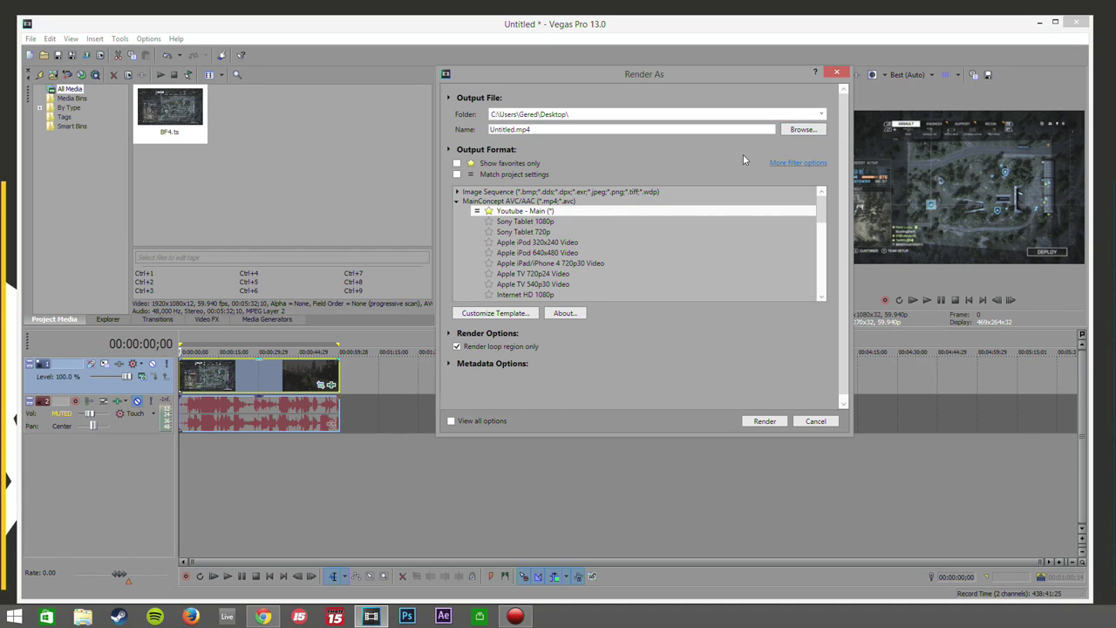
# - Replace 'Untitled' with 'Battlefield' as the output file name
pyautogui.click(516, 129)
pyautogui.moveTo(514, 129); pyautogui.dragTo(431, 128)
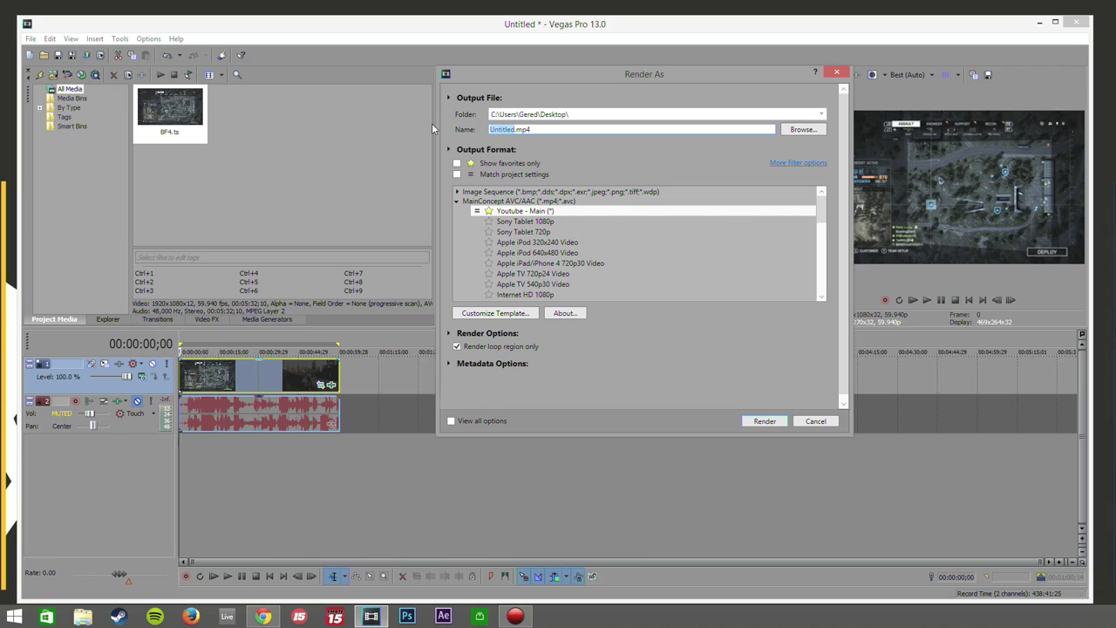
pyautogui.write('Battlefiled')
pyautogui.press('BackSpace')
pyautogui.press('BackSpace')
pyautogui.press('BackSpace')
pyautogui.press('BackSpace')
pyautogui.write('ield')
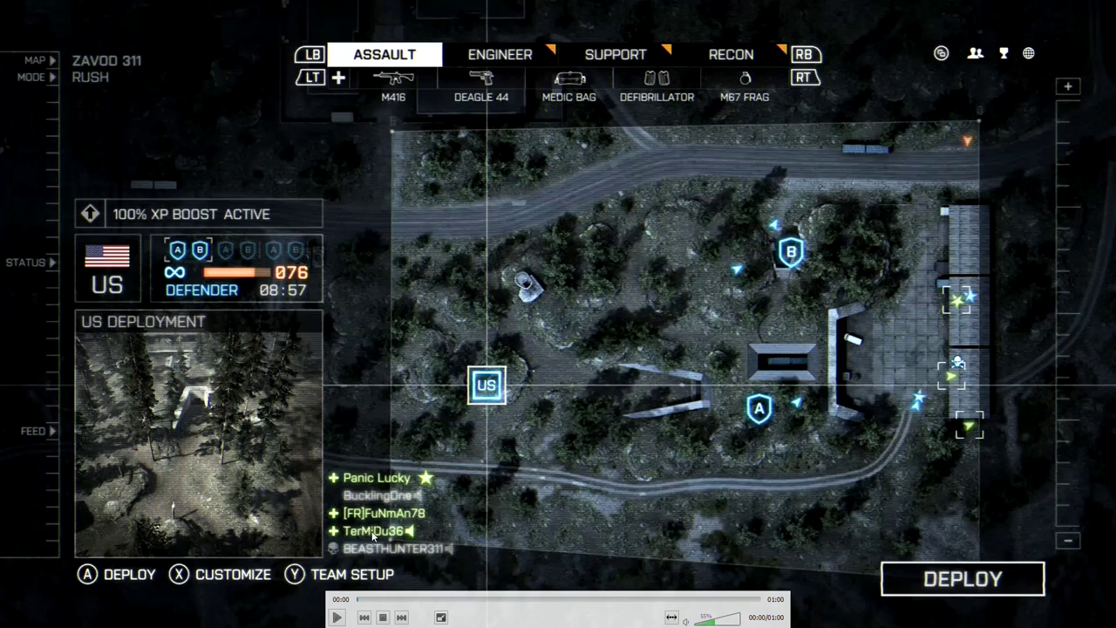
# - Start playing the rendered Battlefield.mp4 in VLC
pyautogui.click(337, 616)
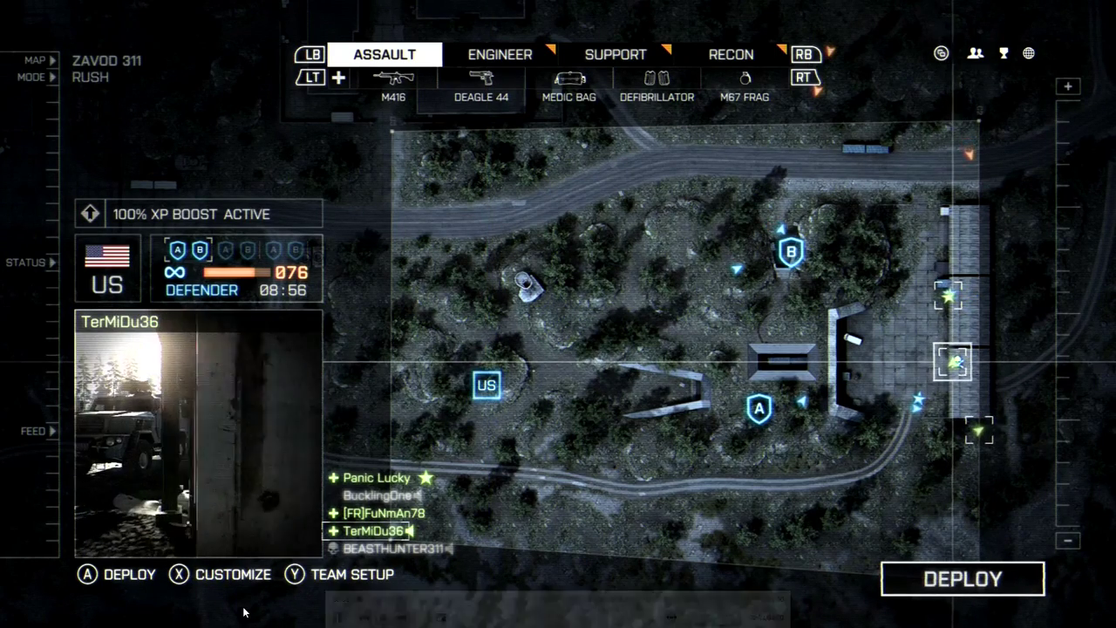